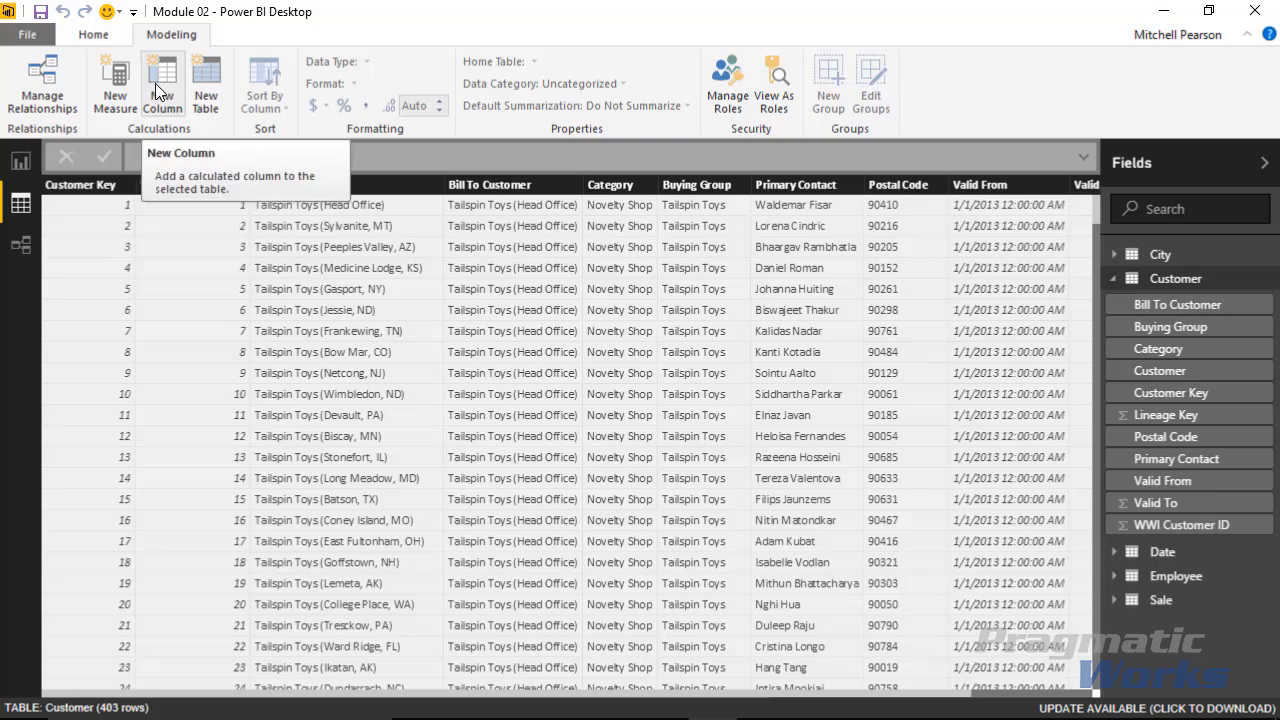
right_click(313, 196)
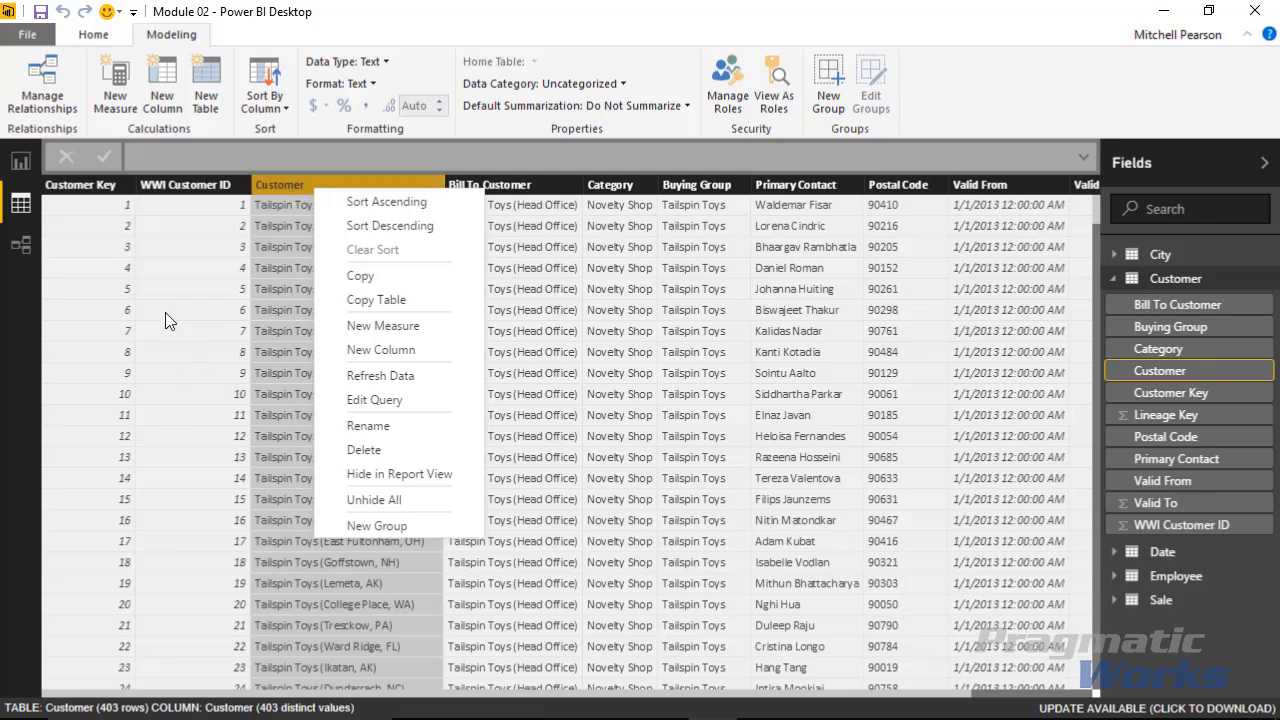
left_click(278, 196)
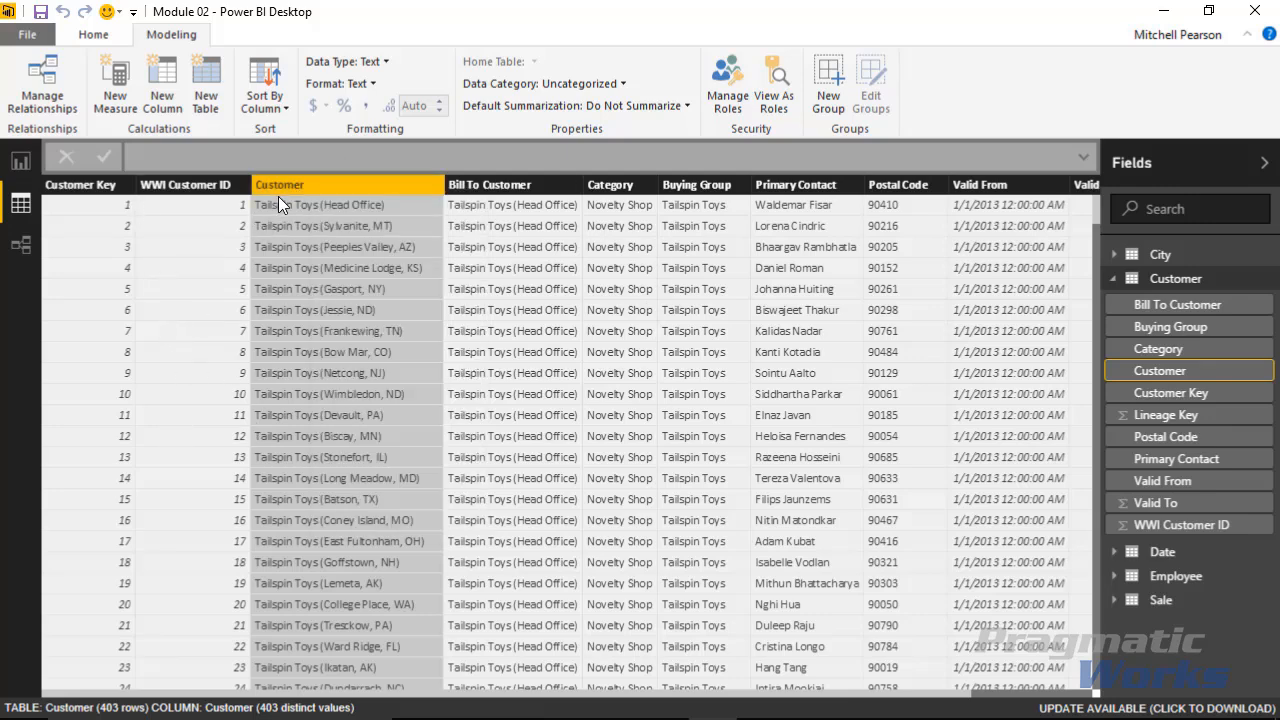
left_click(210, 188)
left_click(325, 188)
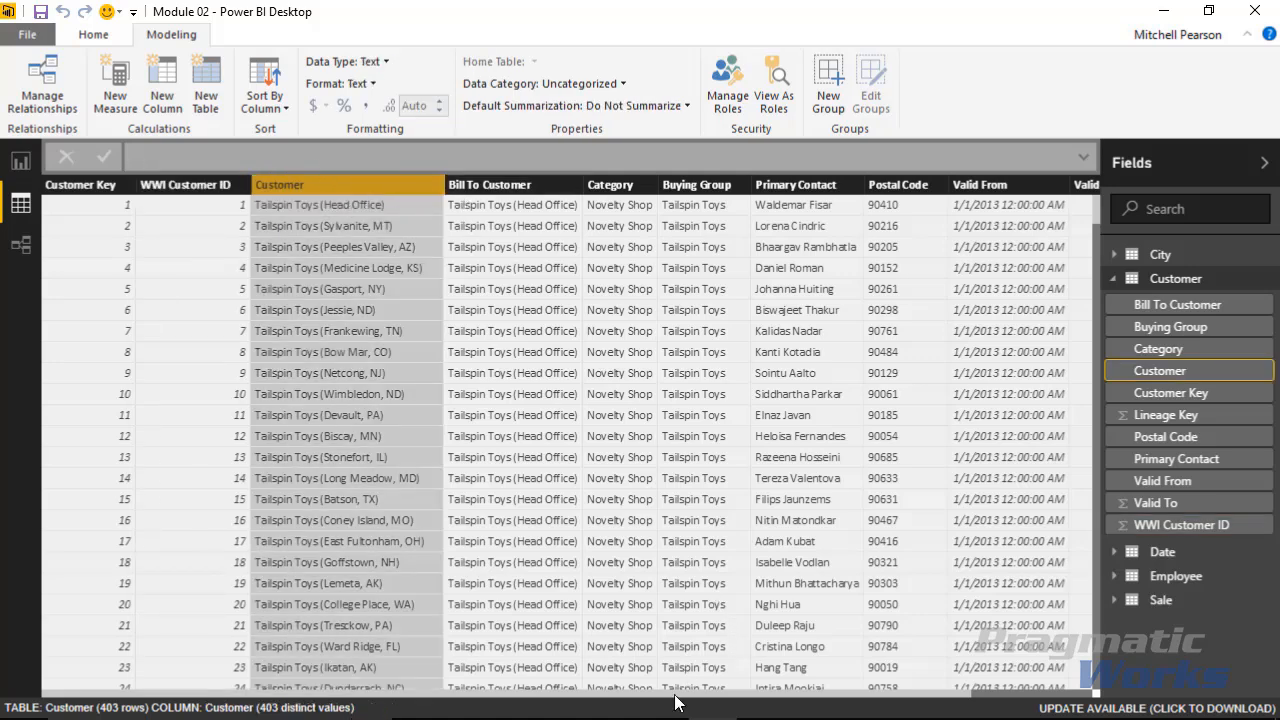
left_click_drag(714, 691, 868, 713)
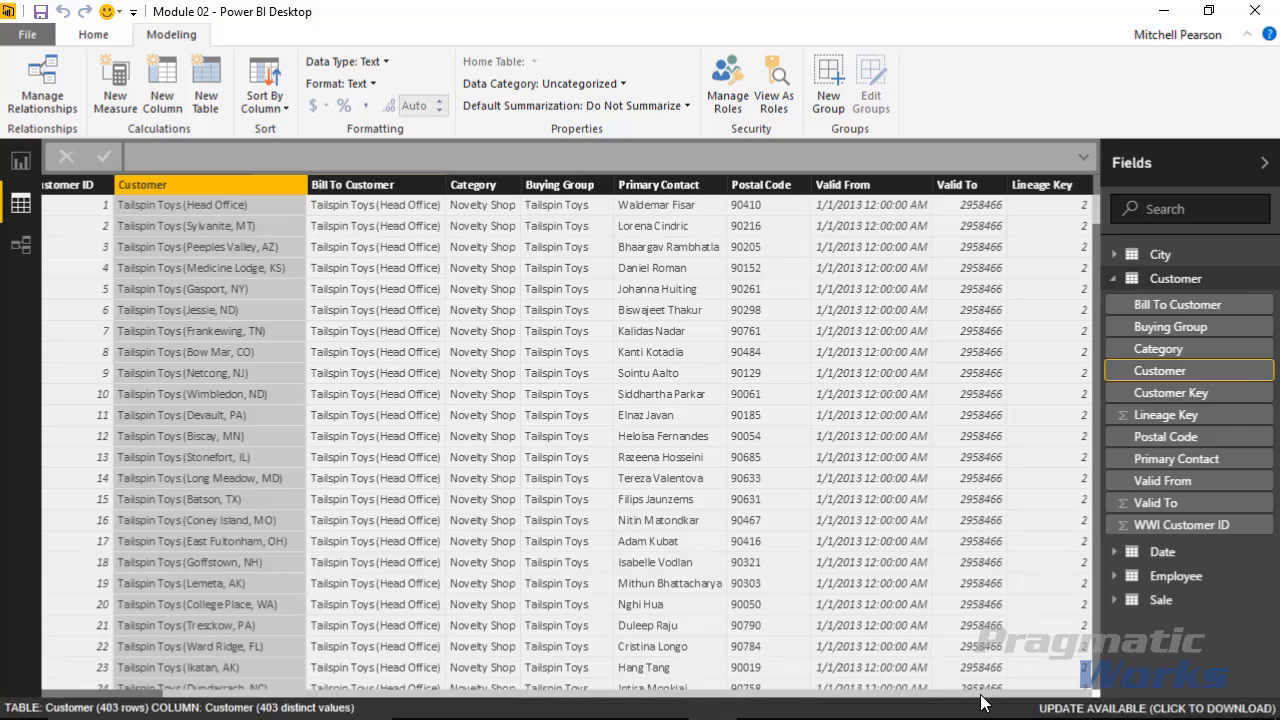
left_click_drag(860, 691, 705, 695)
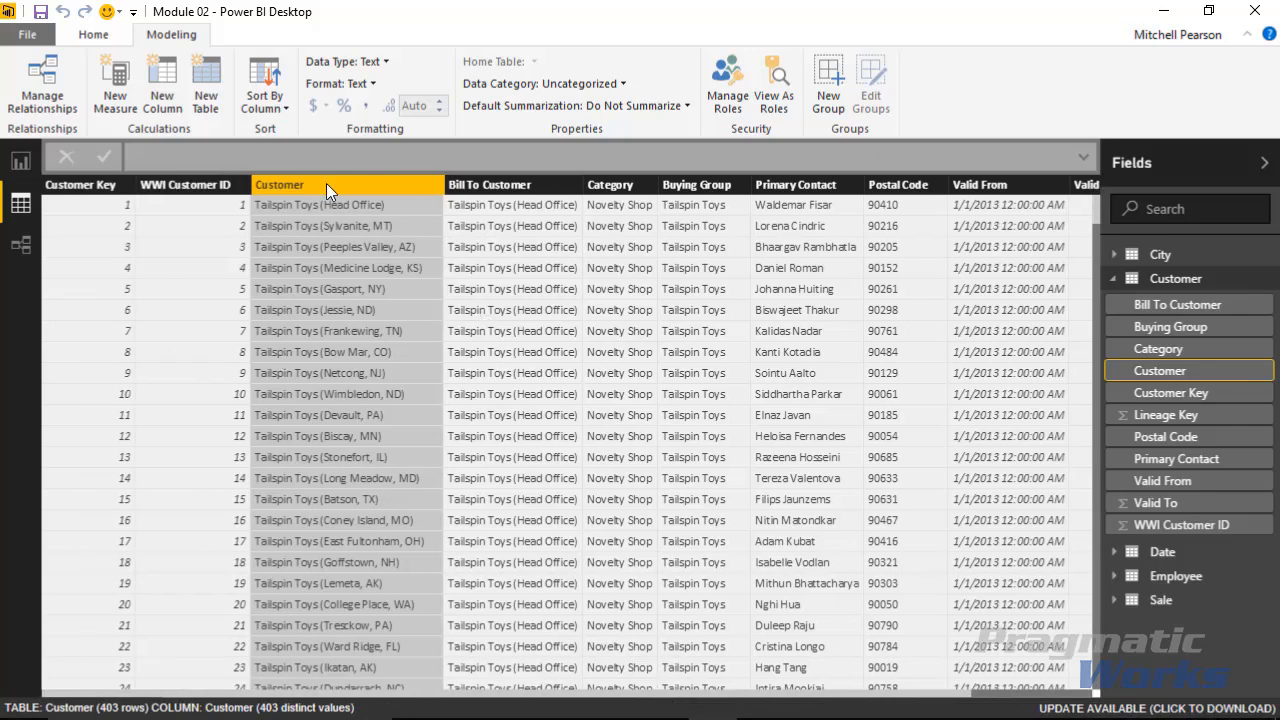
- Add a calculated column to the Customer table and name it Function MID
left_click(164, 74)
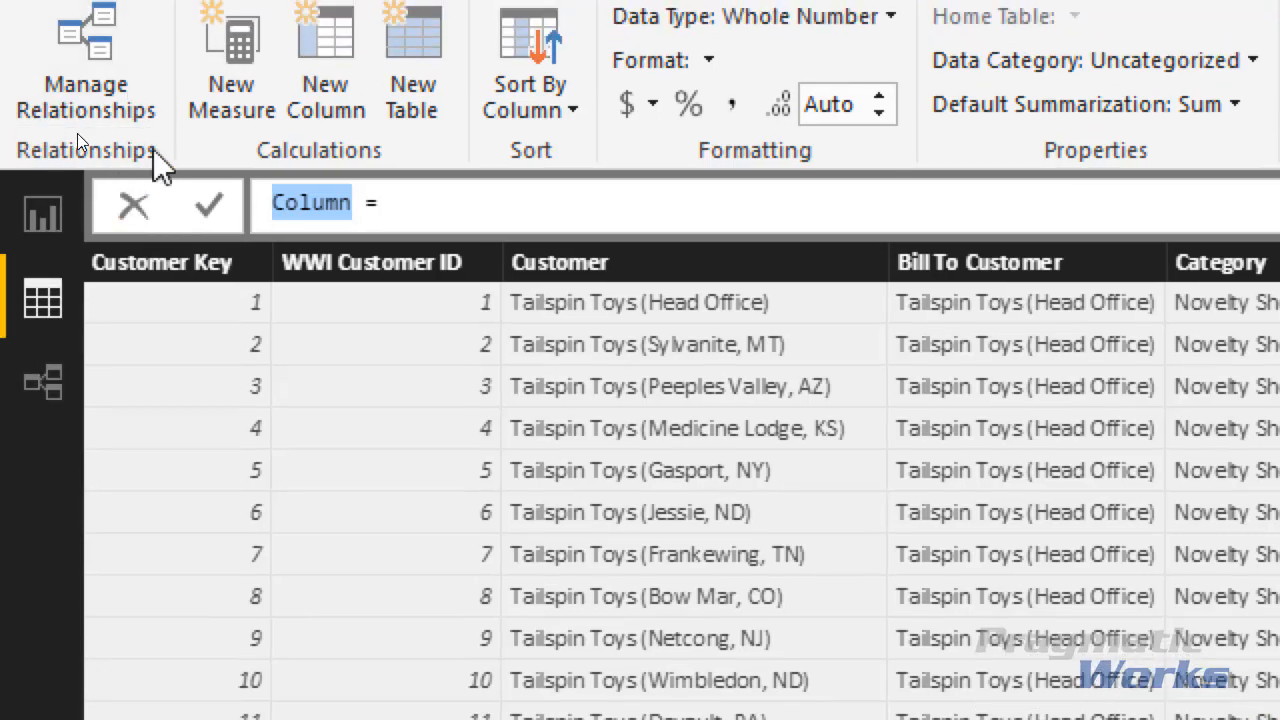
left_click(320, 203)
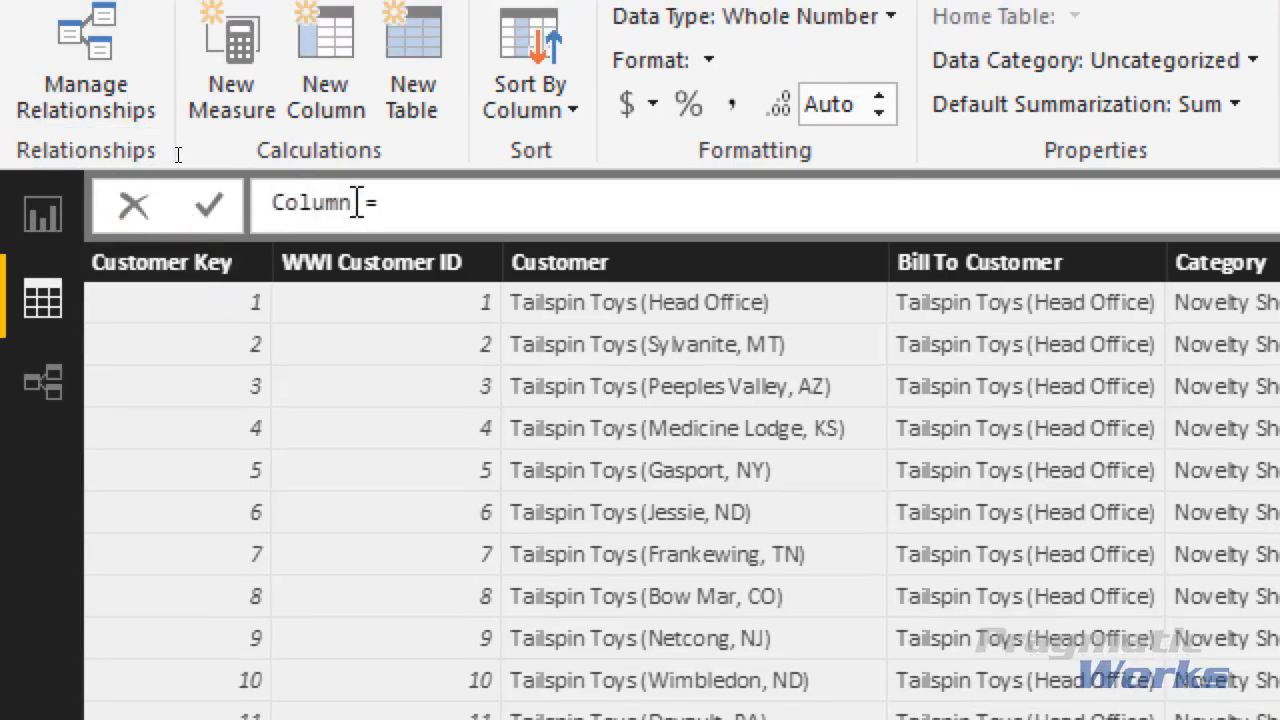
left_click_drag(357, 203, 271, 206)
type("F")
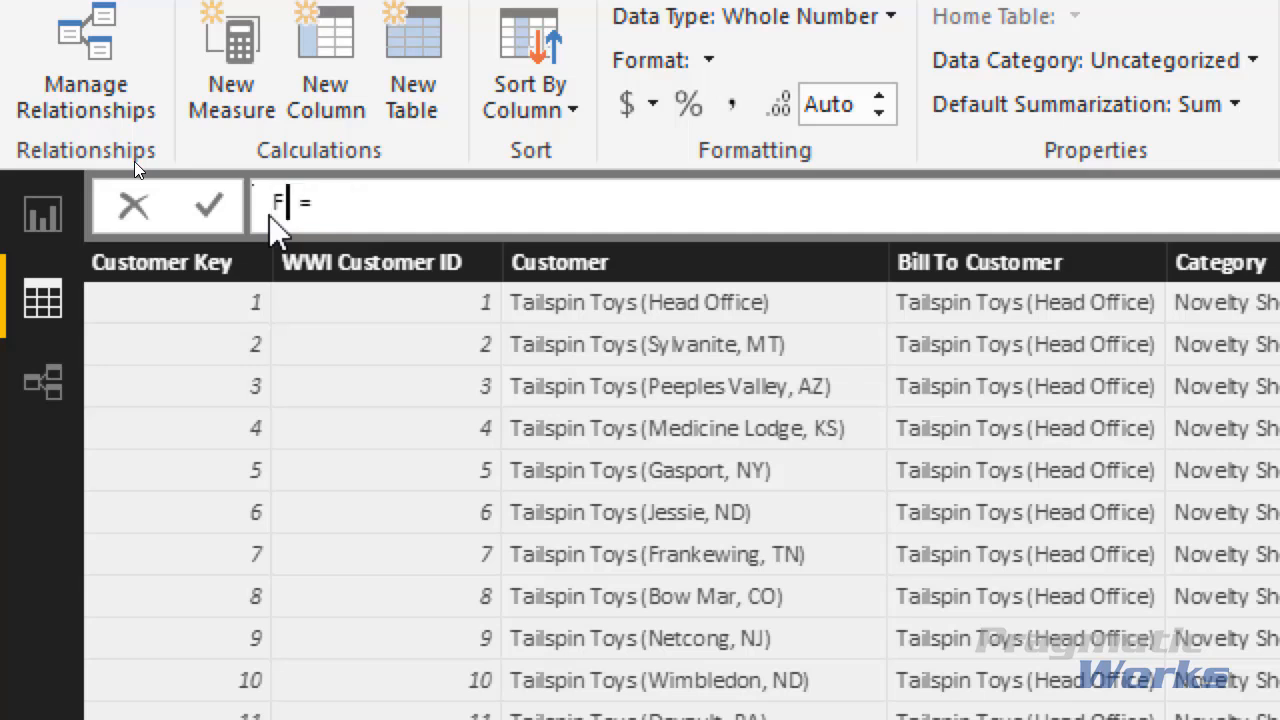
type("unction MIN")
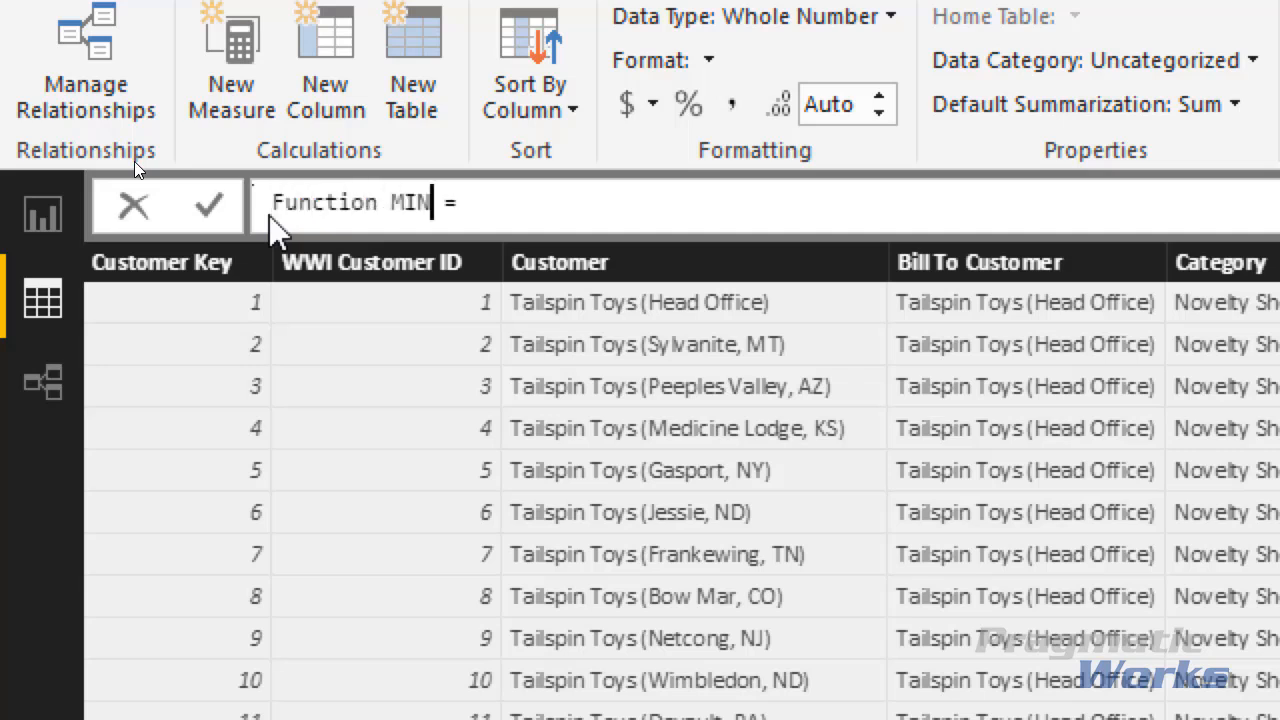
key("BackSpace")
type("D")
- Begin the Function MID formula on a new line with the MID function and its opening parenthesis
key("shift+Return")
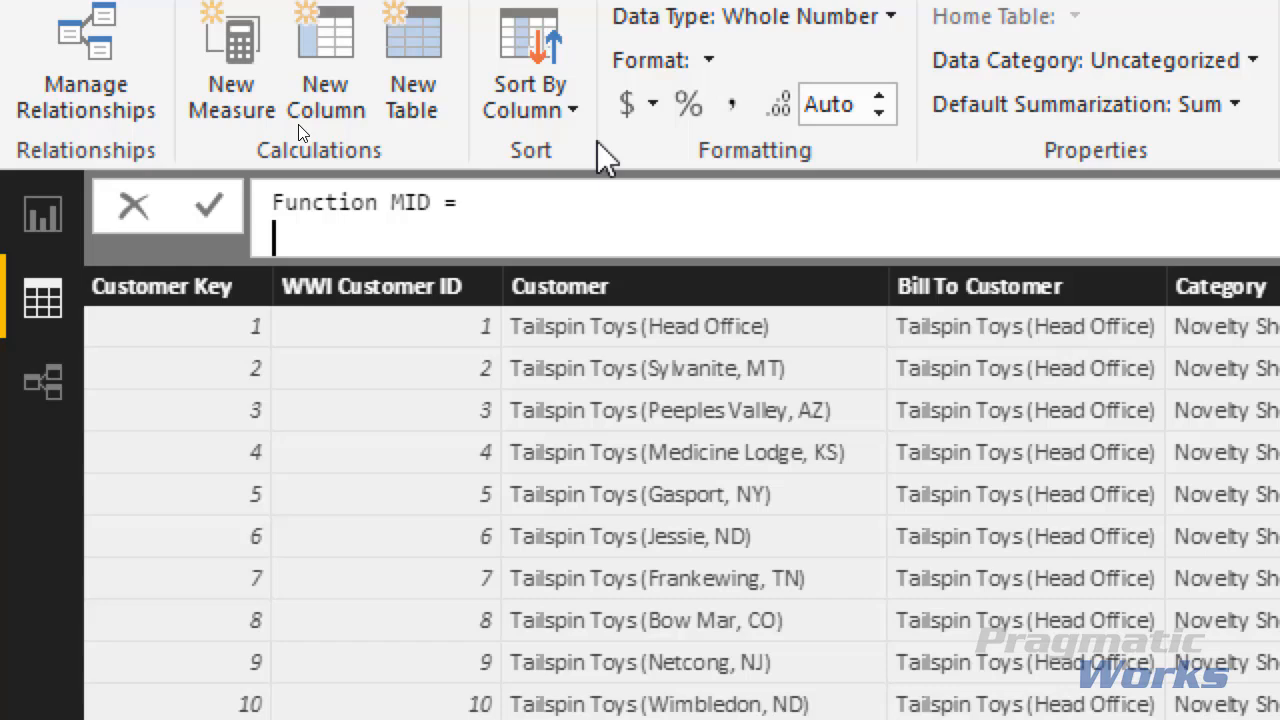
type("MID")
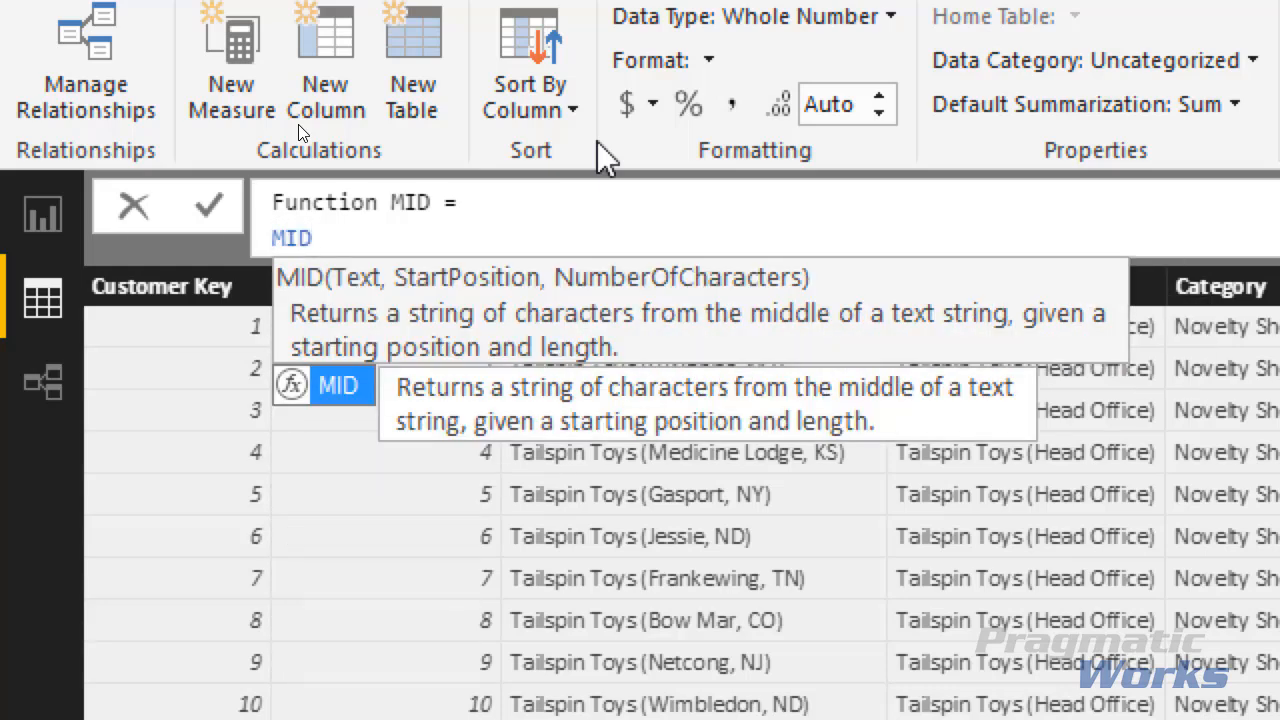
type("(")
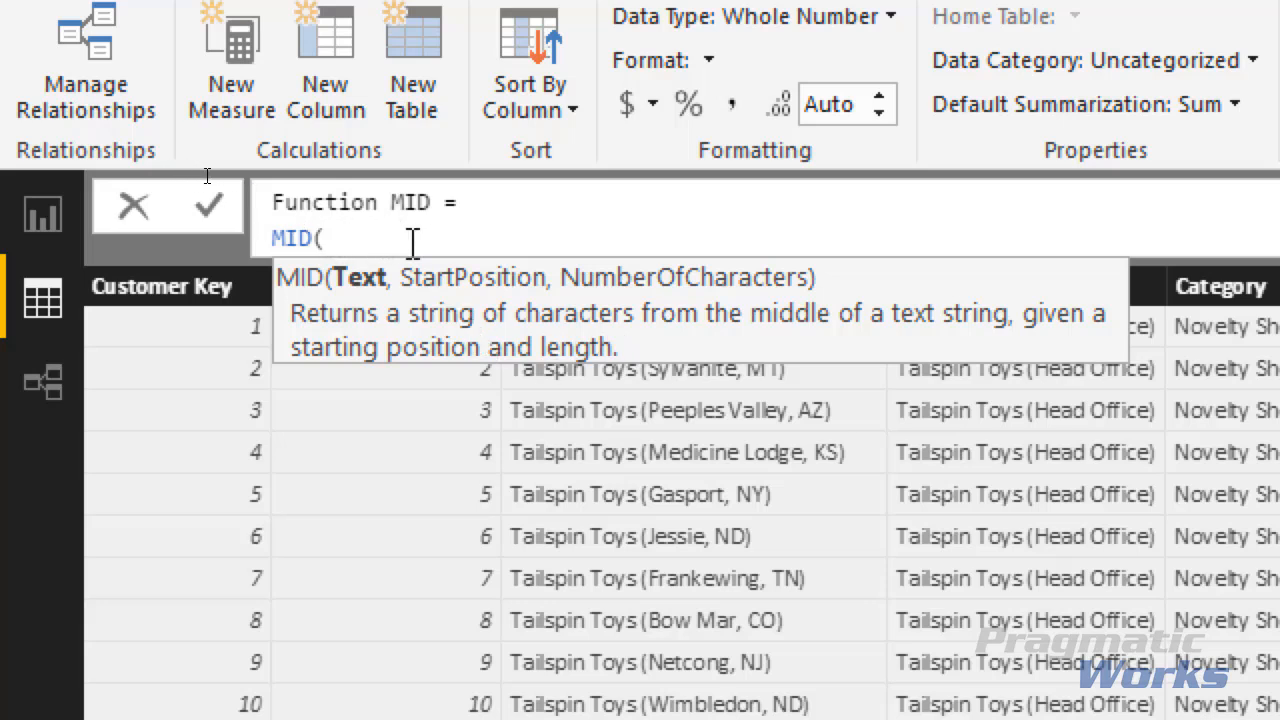
key("shift+Return")
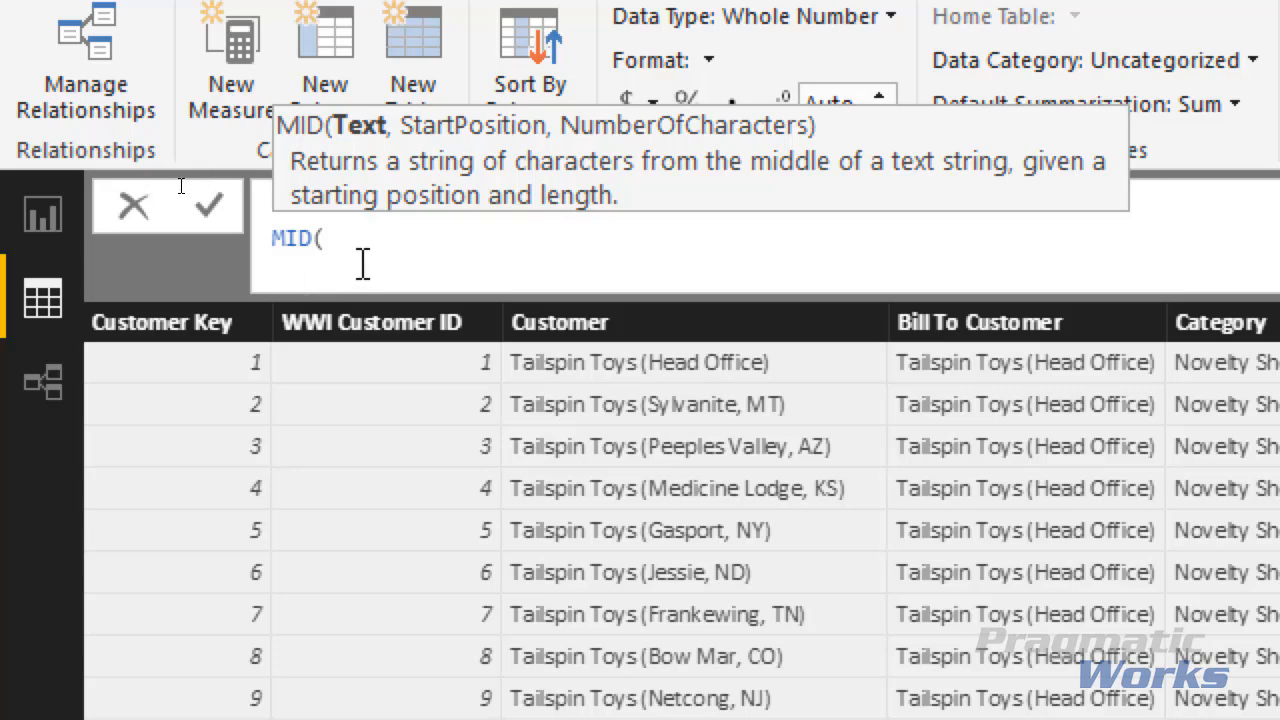
type("'")
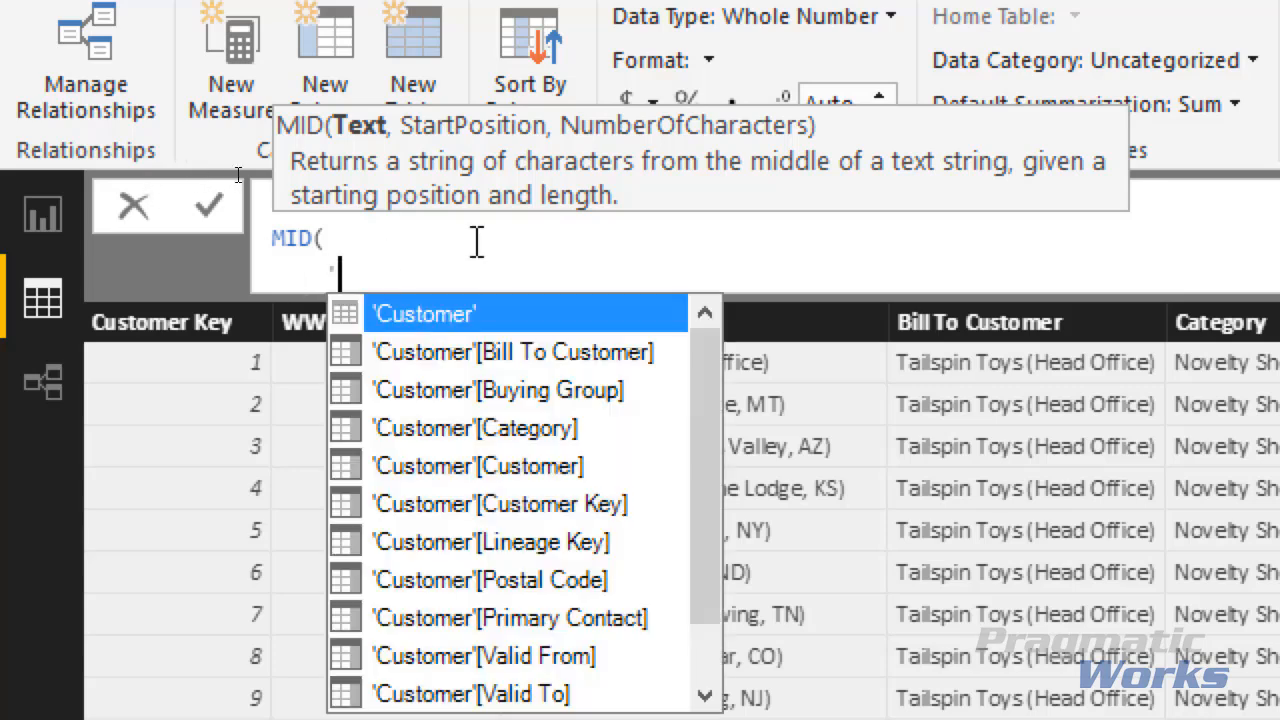
type("Customer'")
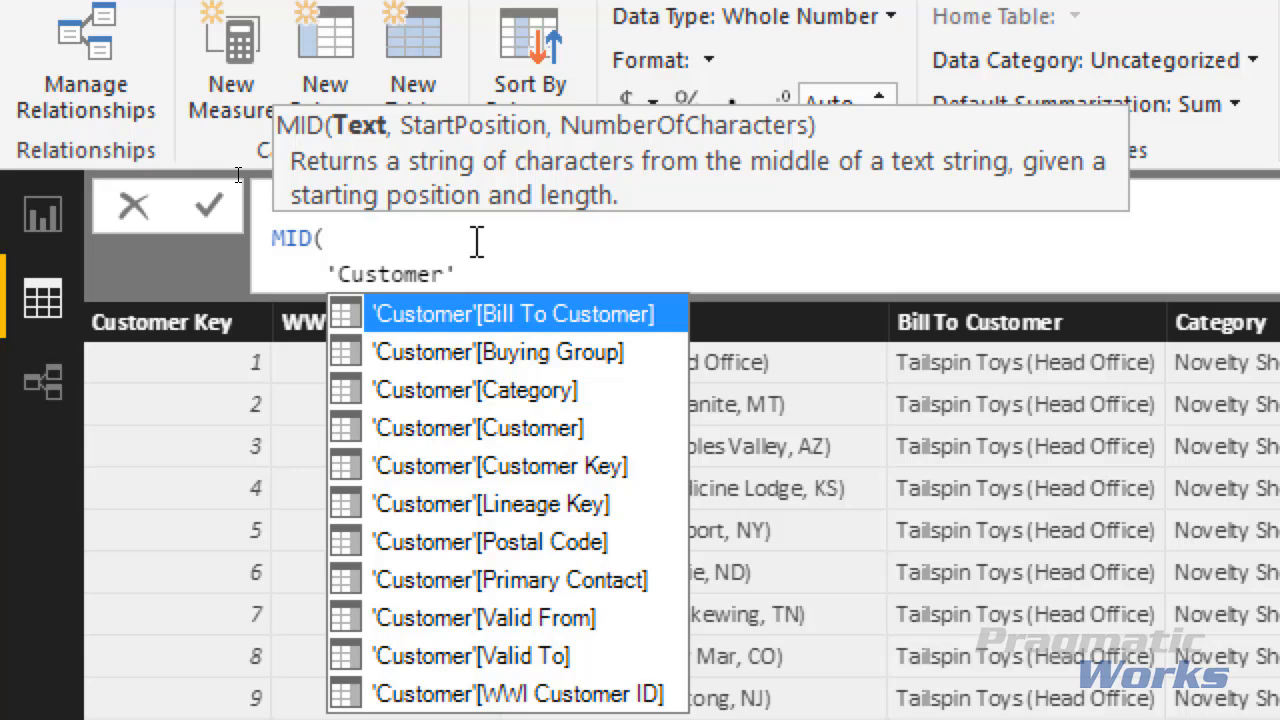
key("BackSpace")
key("BackSpace")
key("BackSpace")
key("BackSpace")
key("BackSpace")
key("BackSpace")
key("BackSpace")
key("BackSpace")
key("BackSpace")
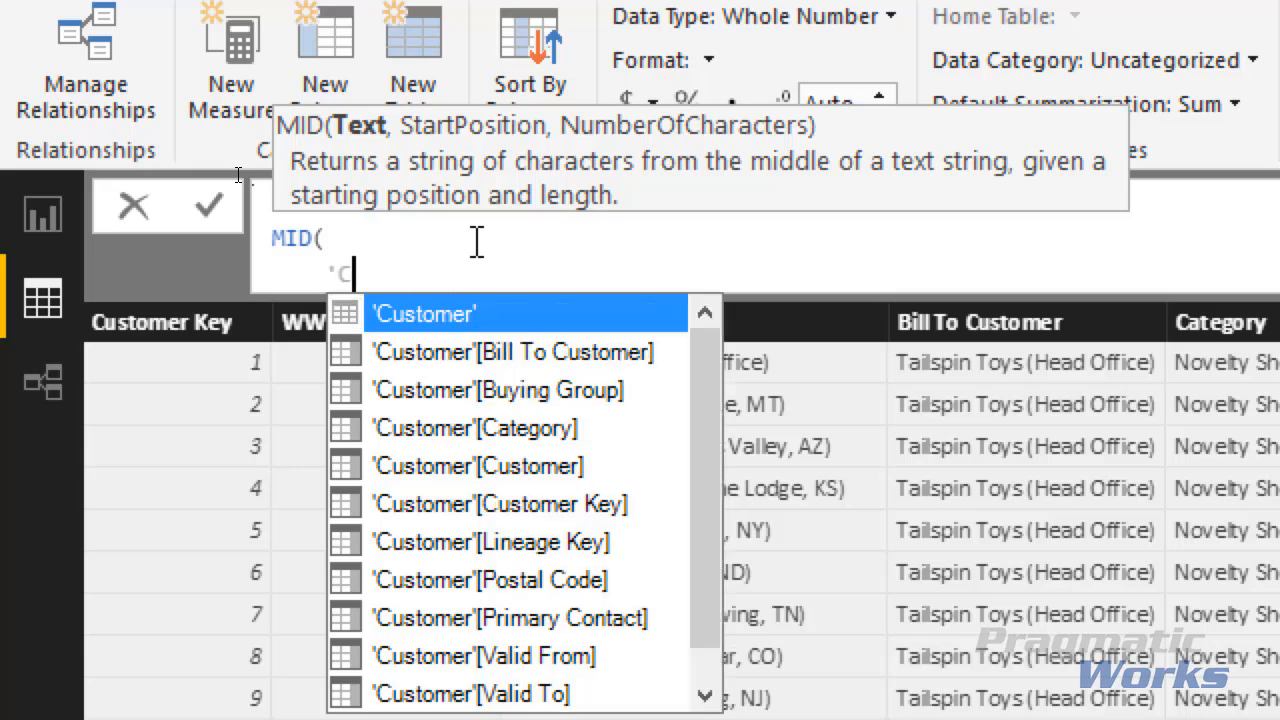
key("BackSpace")
- Enter 'Customer'[Customer] as the text argument of the MID function
type("'")
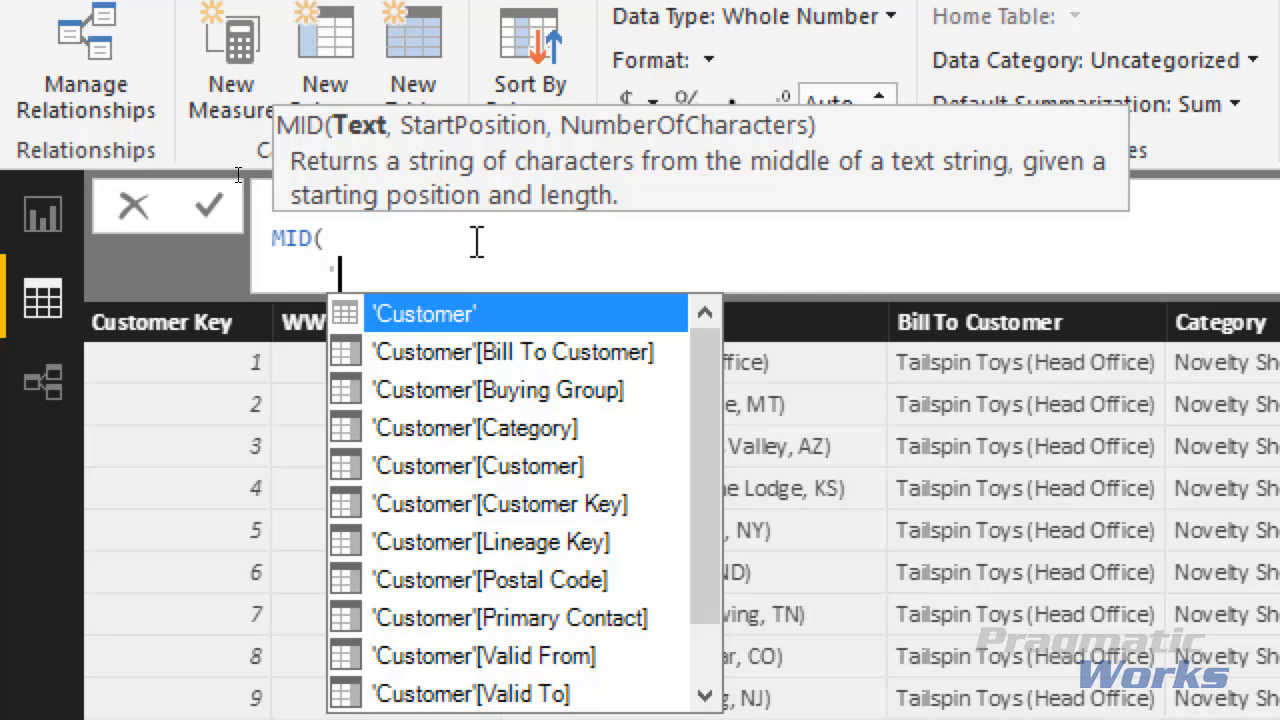
key("Tab")
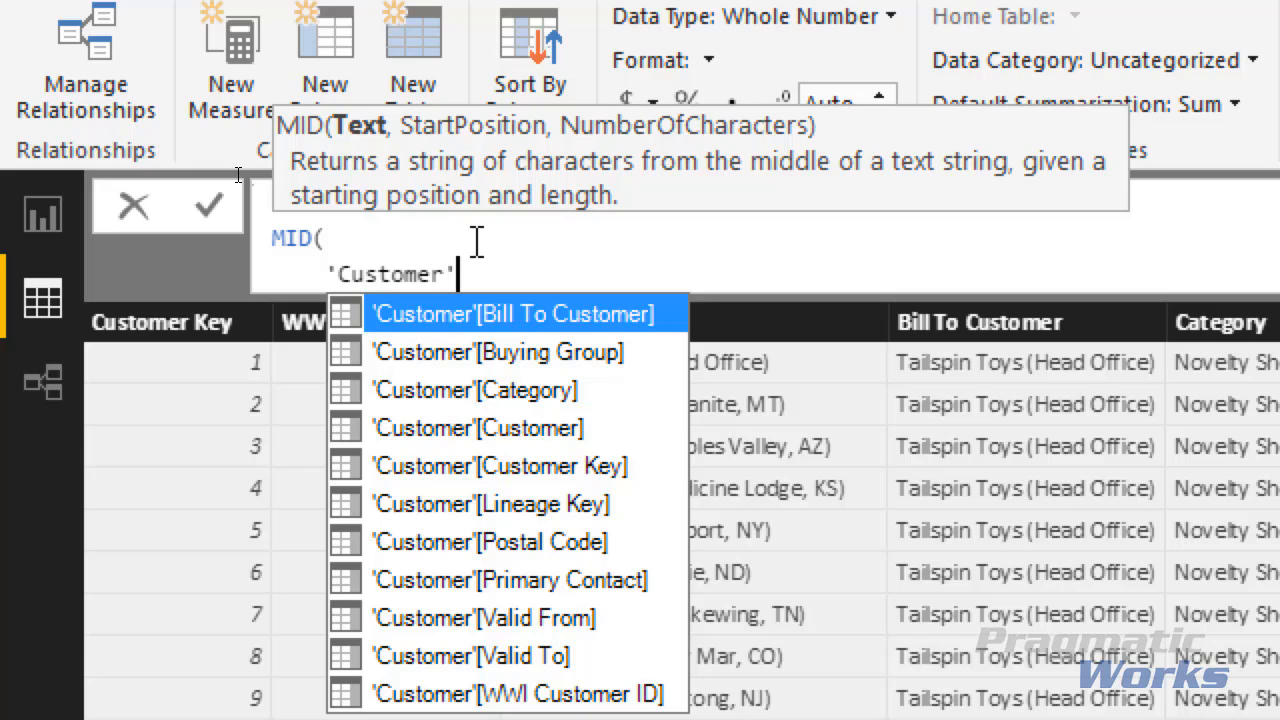
type("[")
type("Cu")
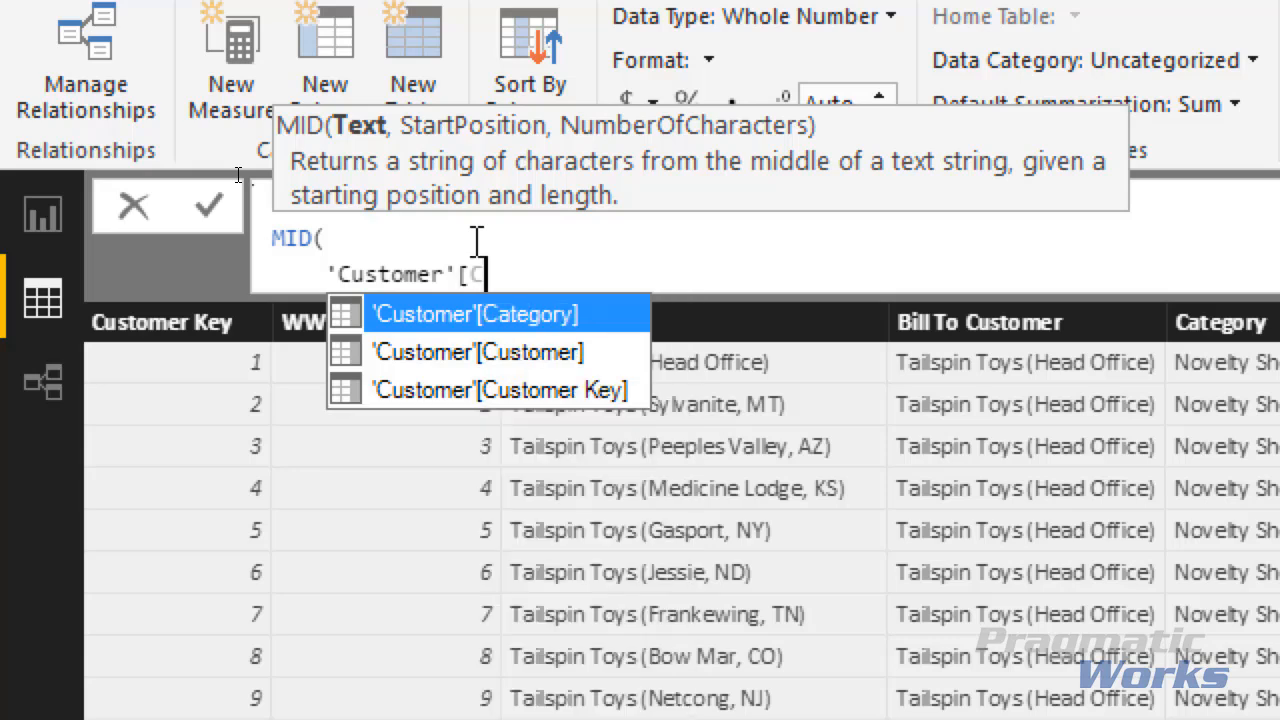
key("Tab")
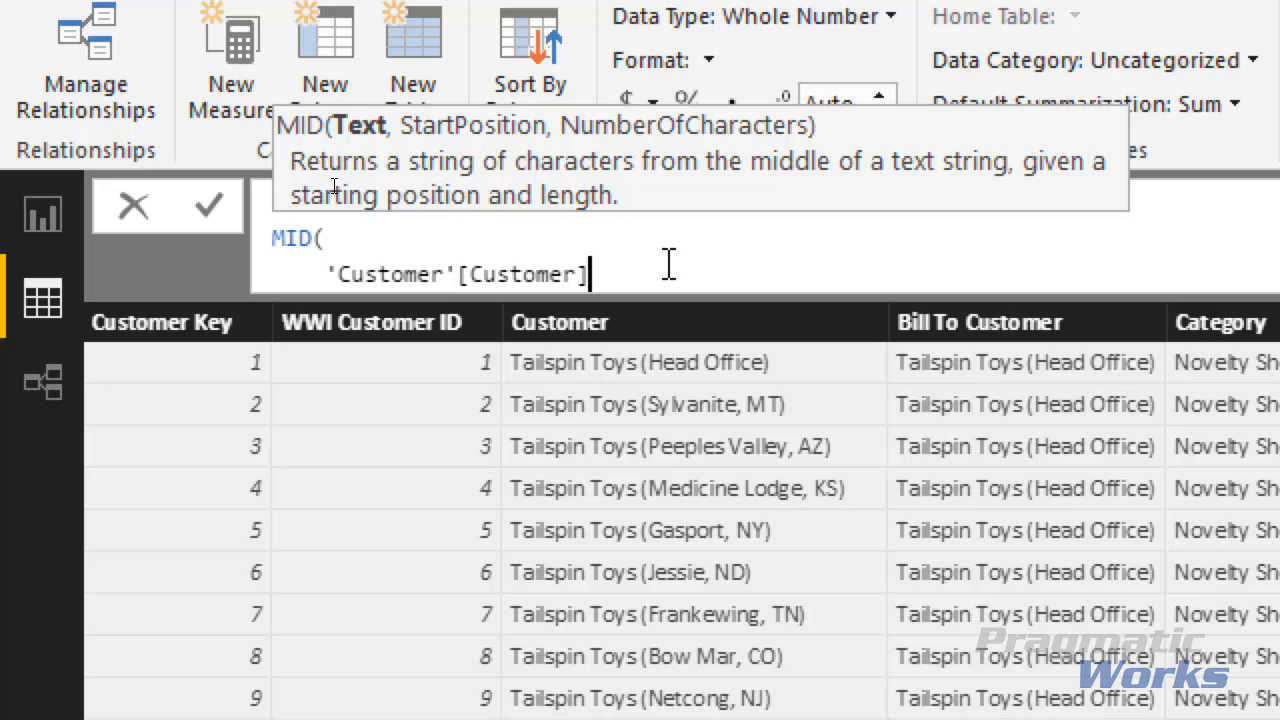
- Set the MID start position to 1 and the number of characters to 3, each on its own line, and close the function
type(",")
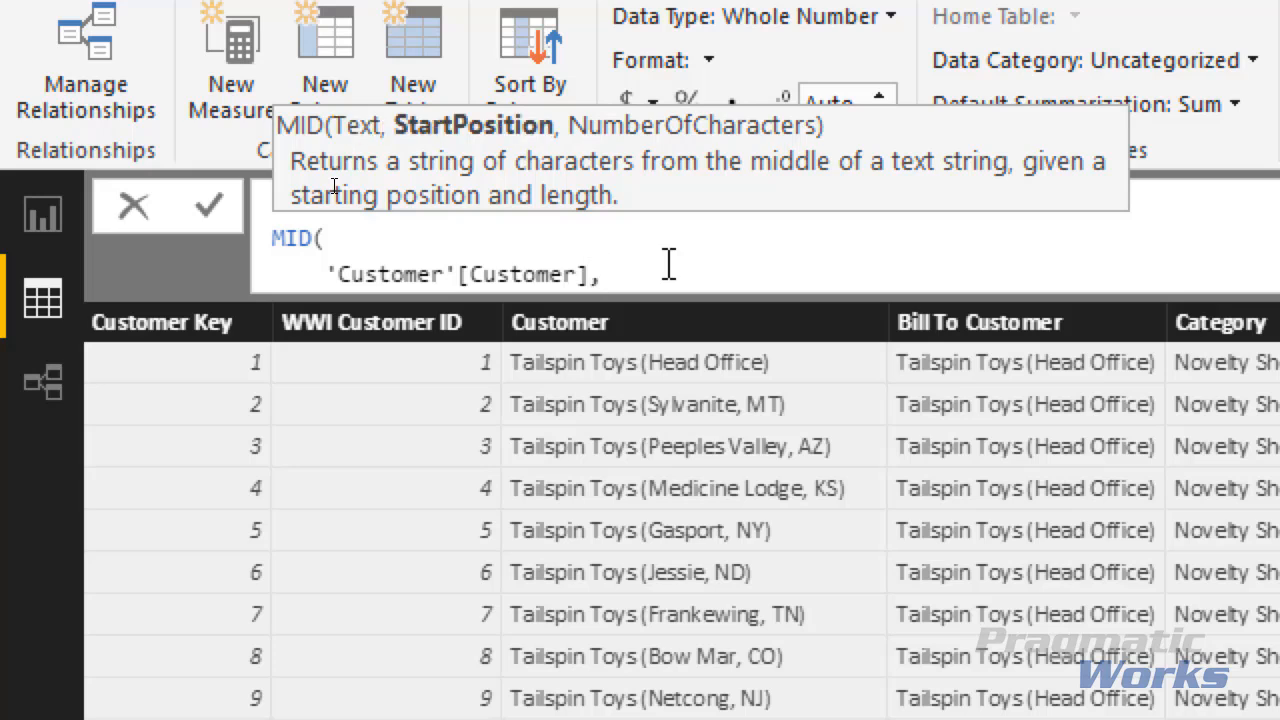
key("shift+Return")
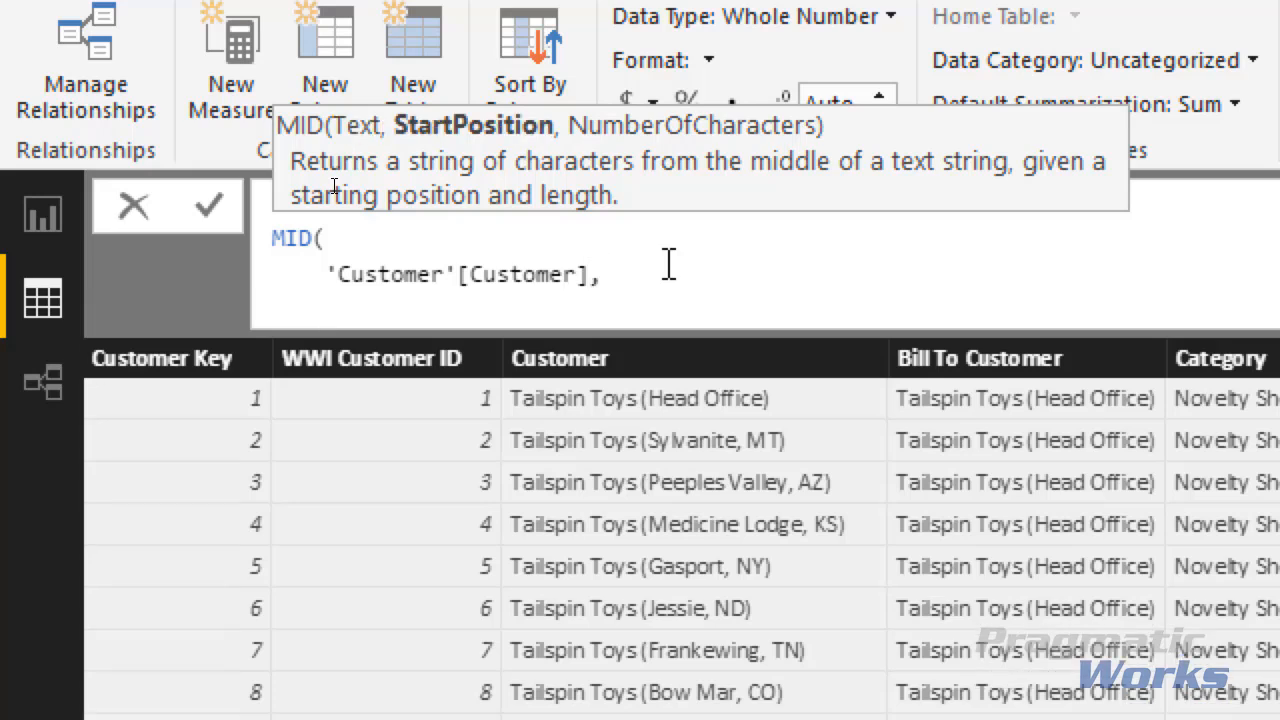
type("1,")
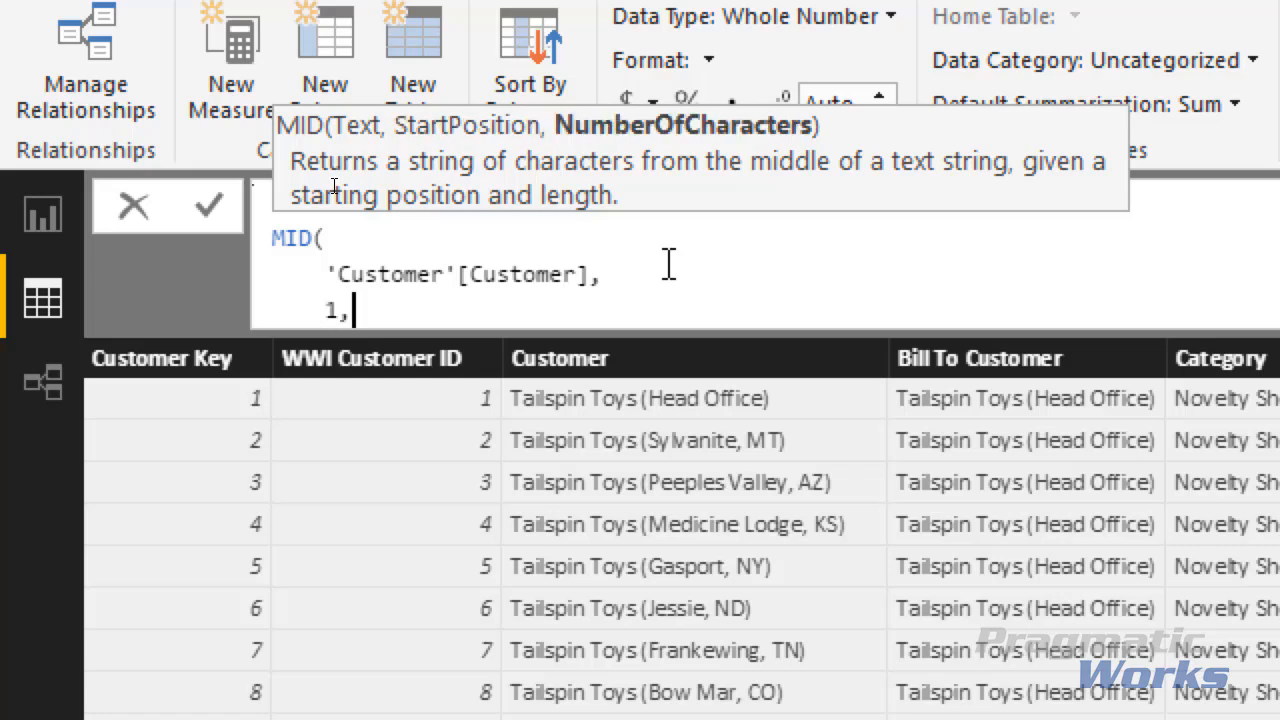
key("shift+Return")
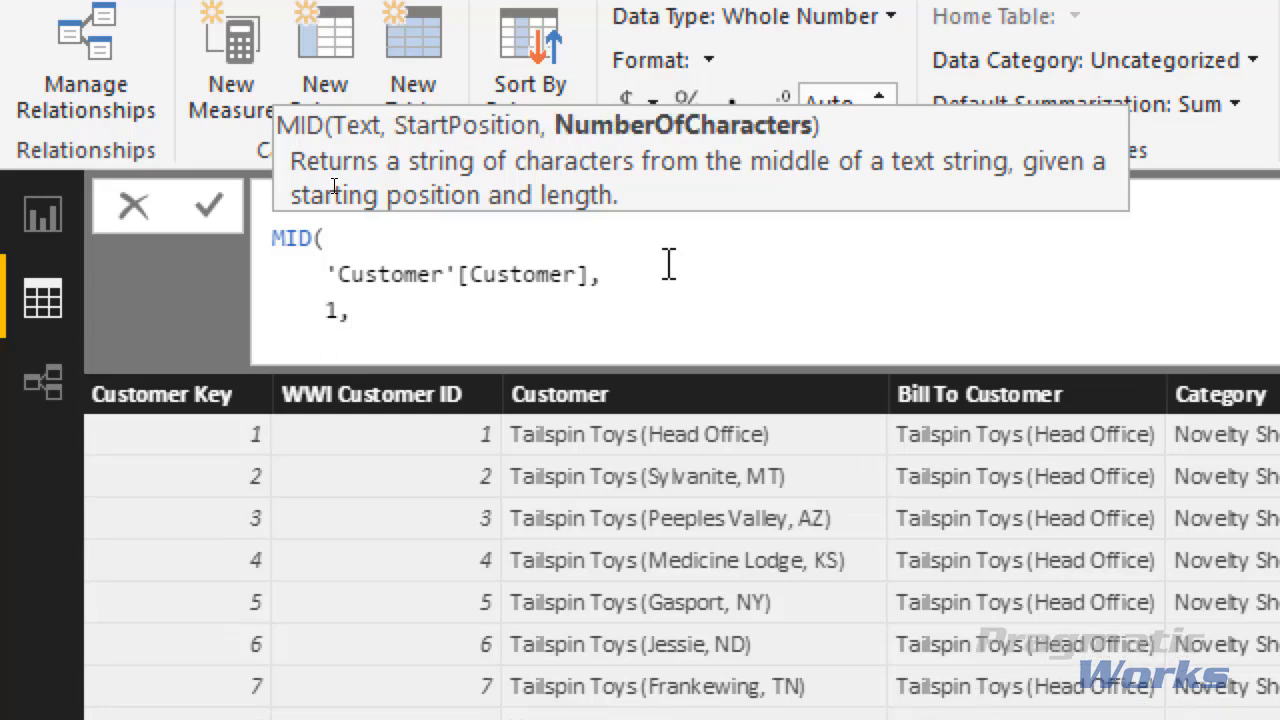
type("3)")
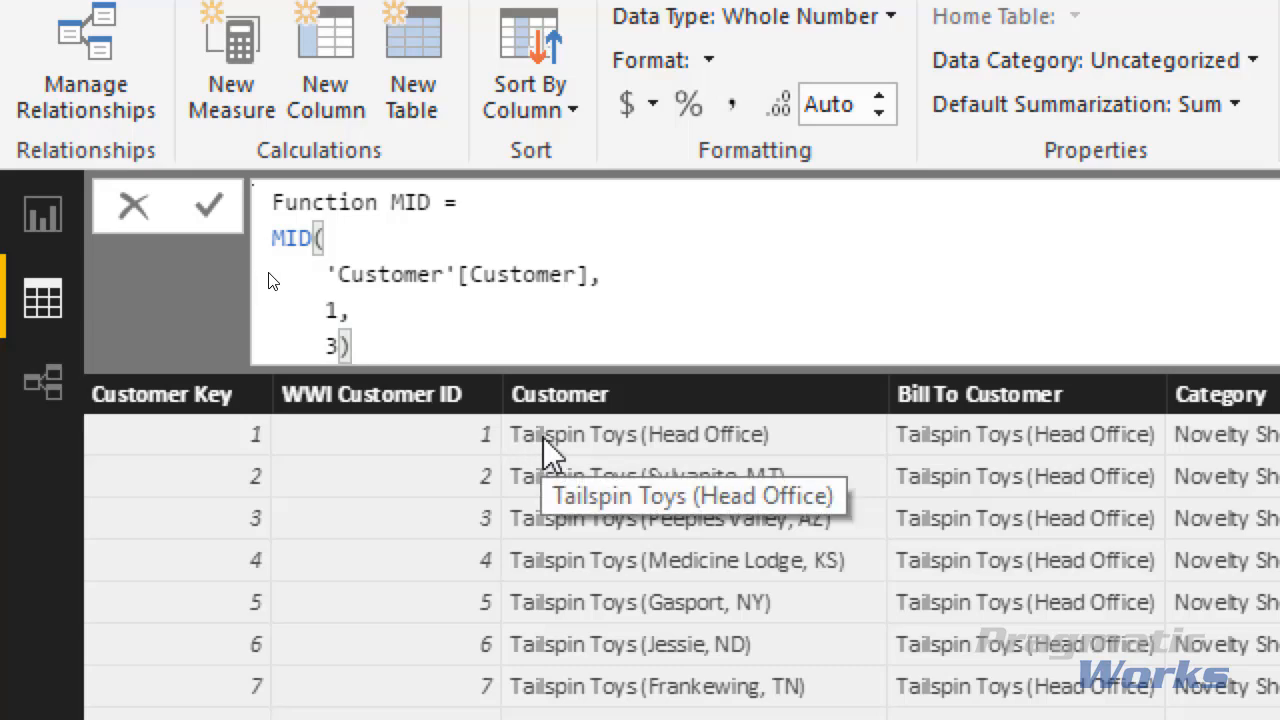
- Commit the Function MID formula and check the new column's values in the Customer table
scroll(546, 455, "down", 6)
scroll(545, 440, "down", 20)
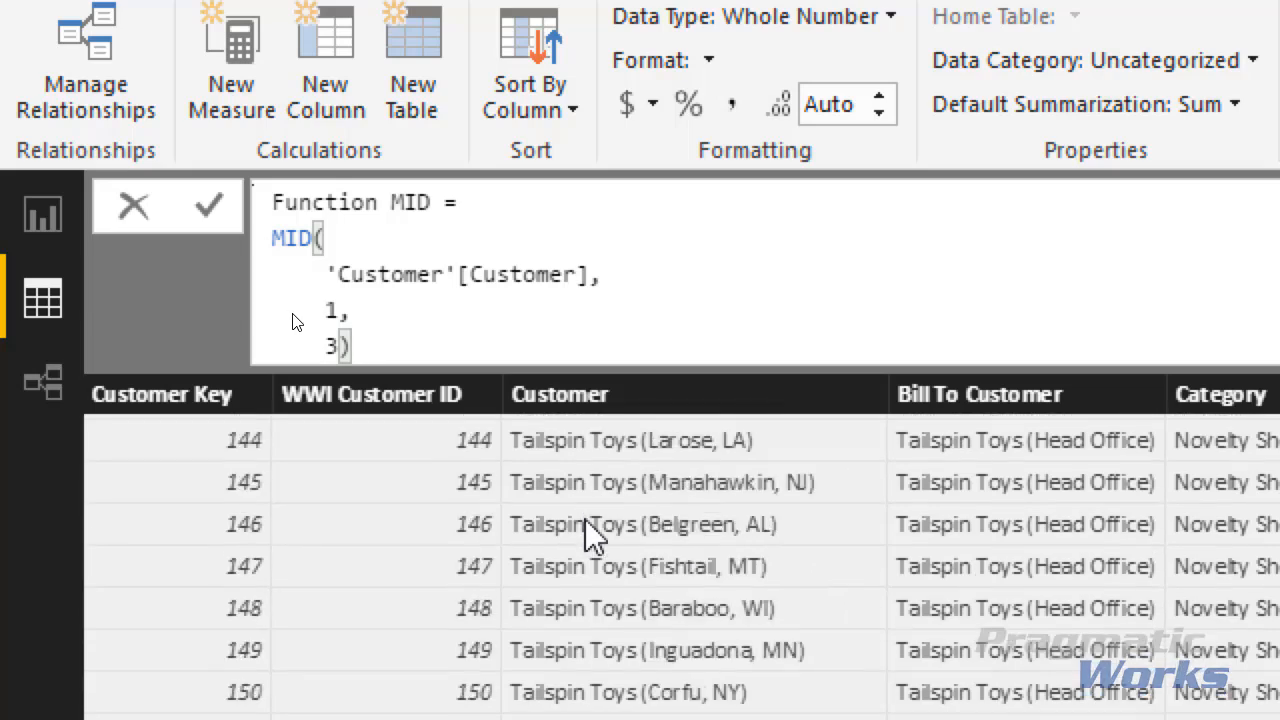
scroll(592, 536, "down", 17)
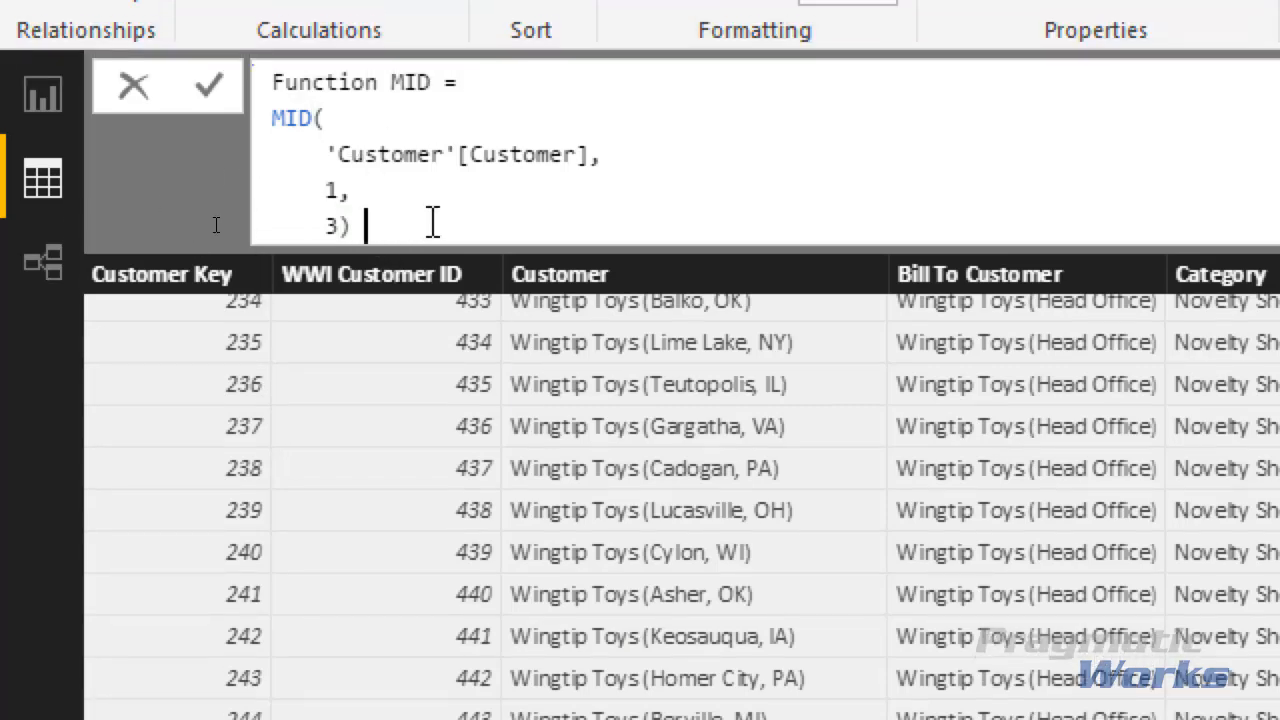
left_click_drag(429, 223, 185, 32)
left_click(316, 197)
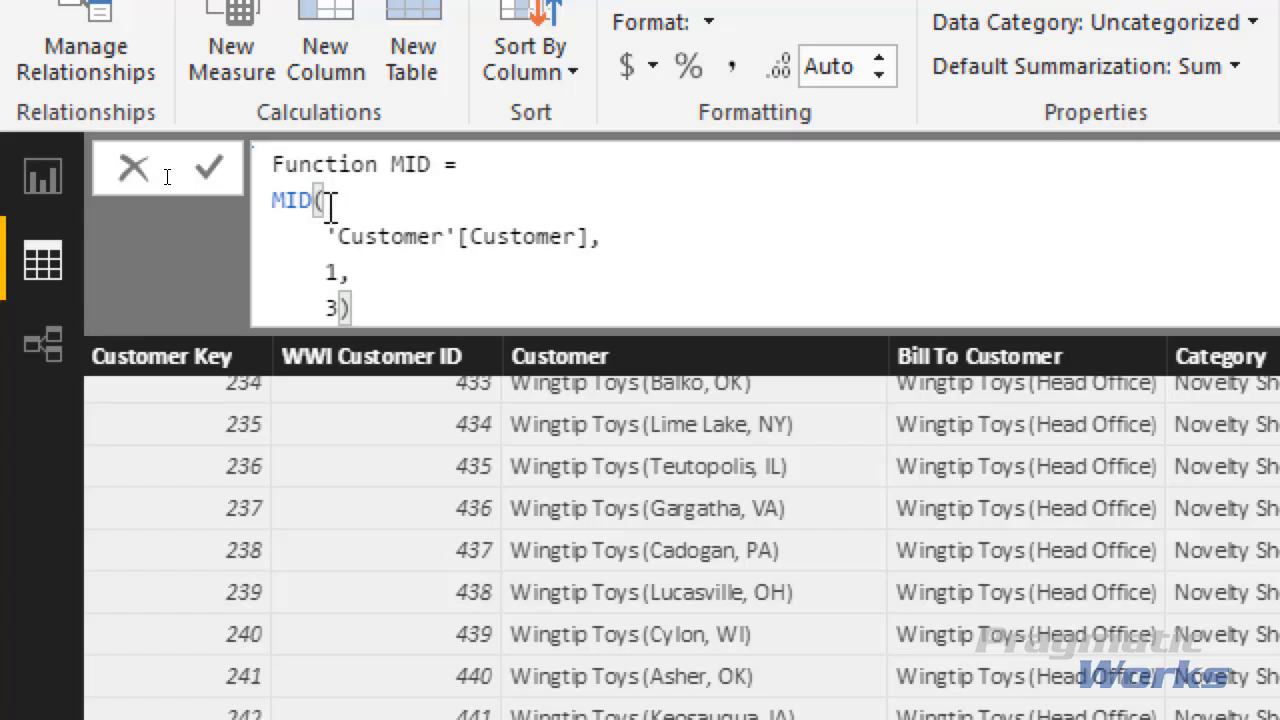
key("Return")
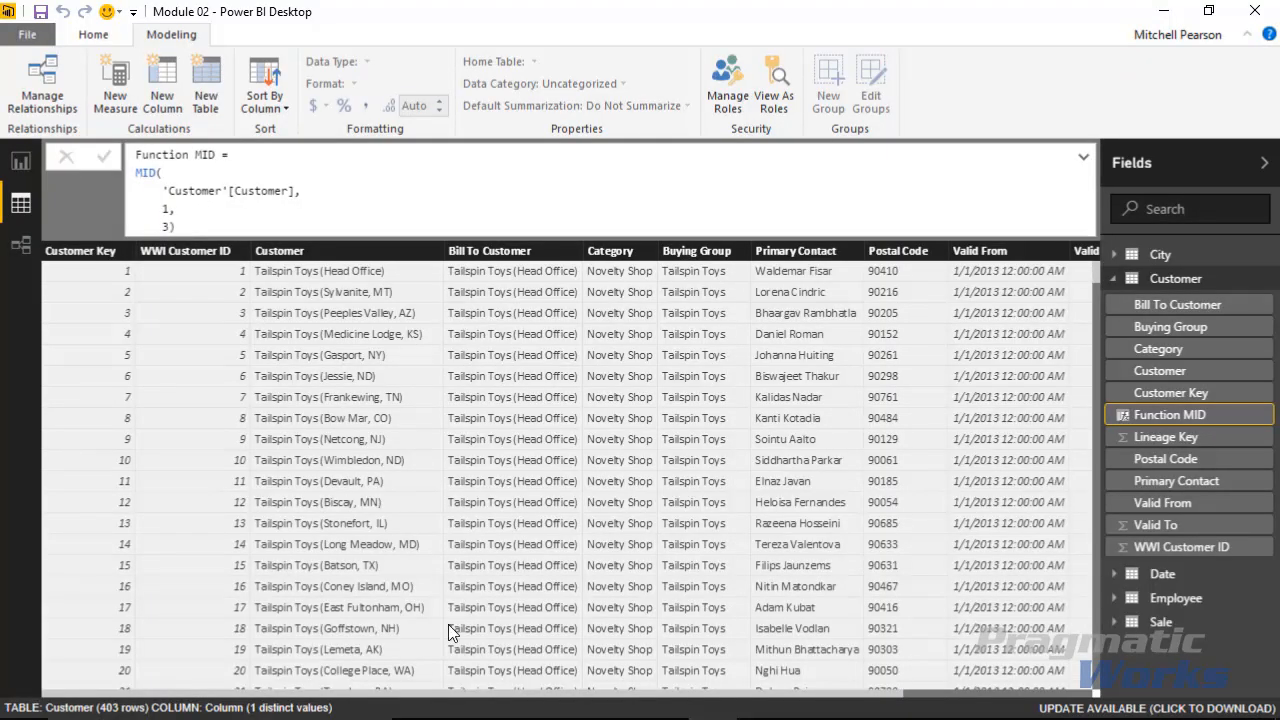
left_click_drag(551, 694, 826, 706)
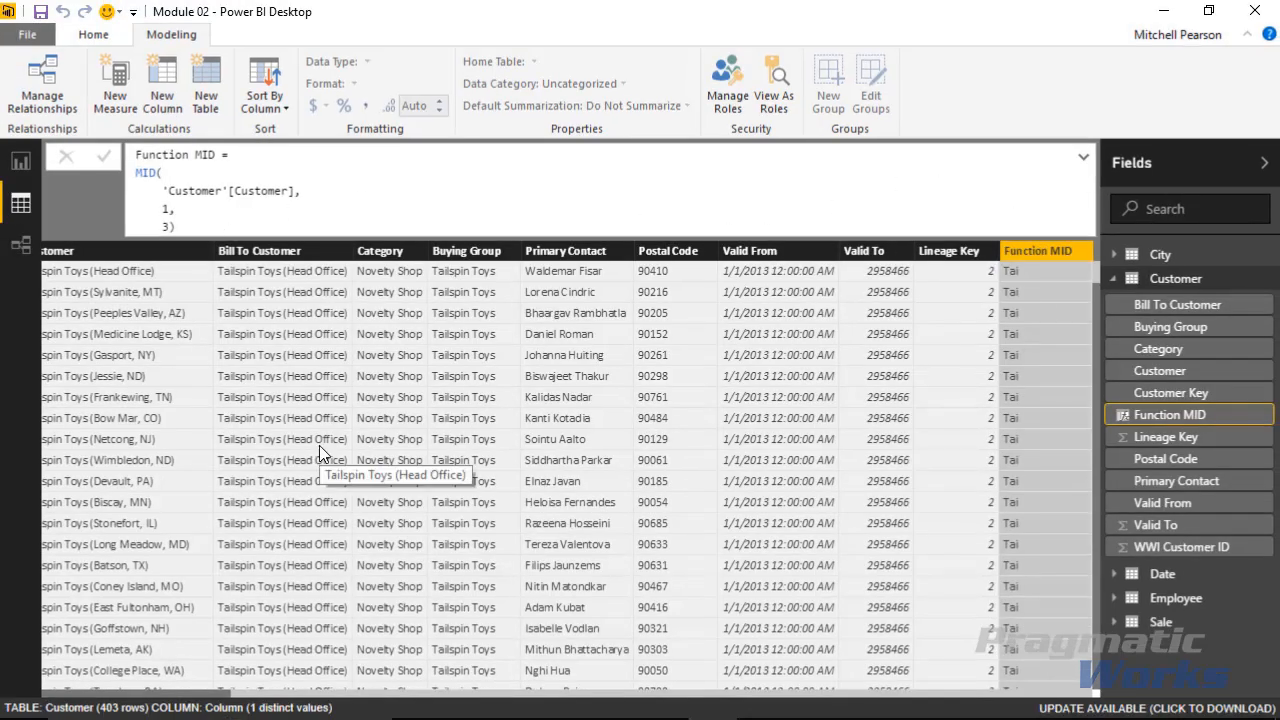
left_click(190, 213)
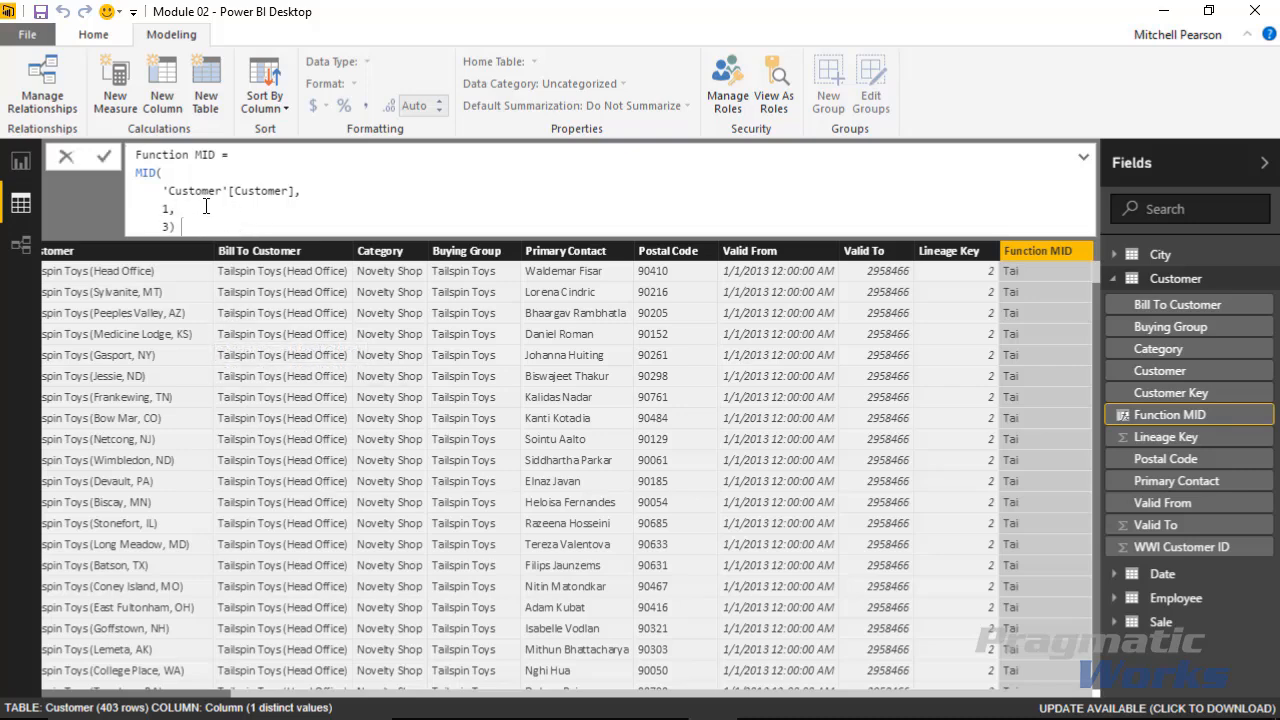
- Add another calculated column to the Customer table and name it Function Search
left_click(161, 75)
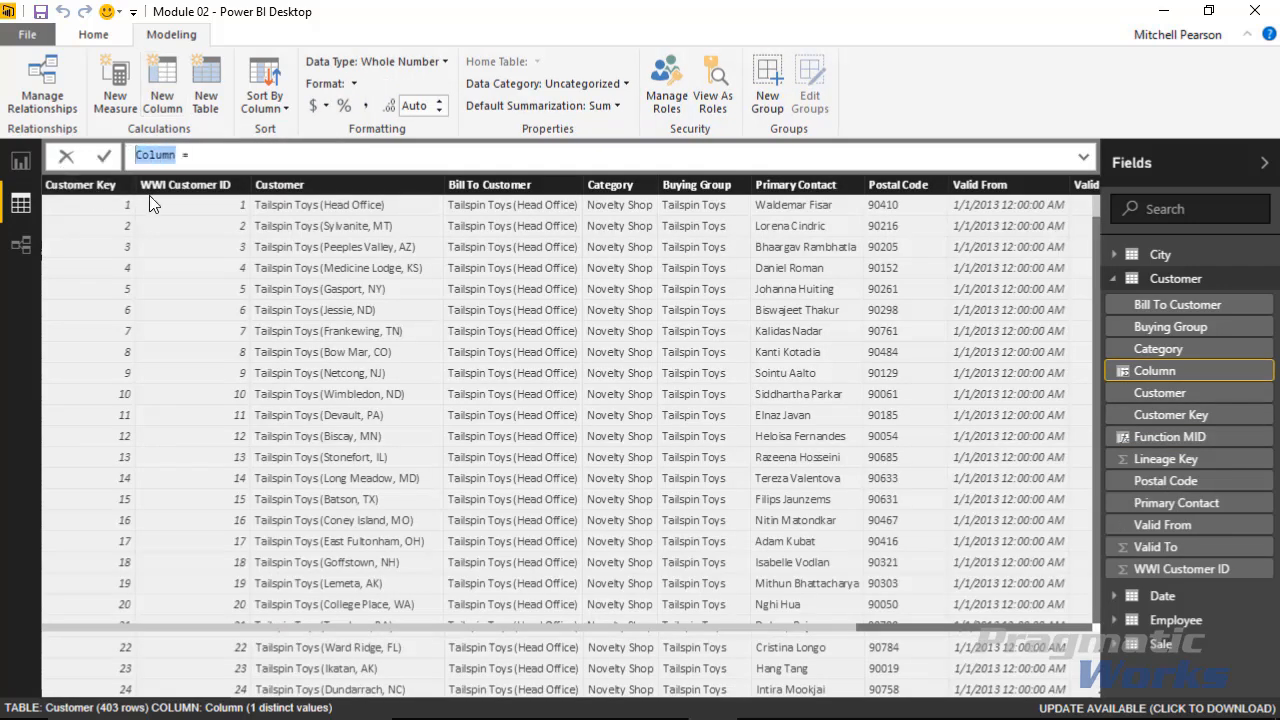
type("Fu")
key("BackSpace")
key("BackSpace")
type("Function Search")
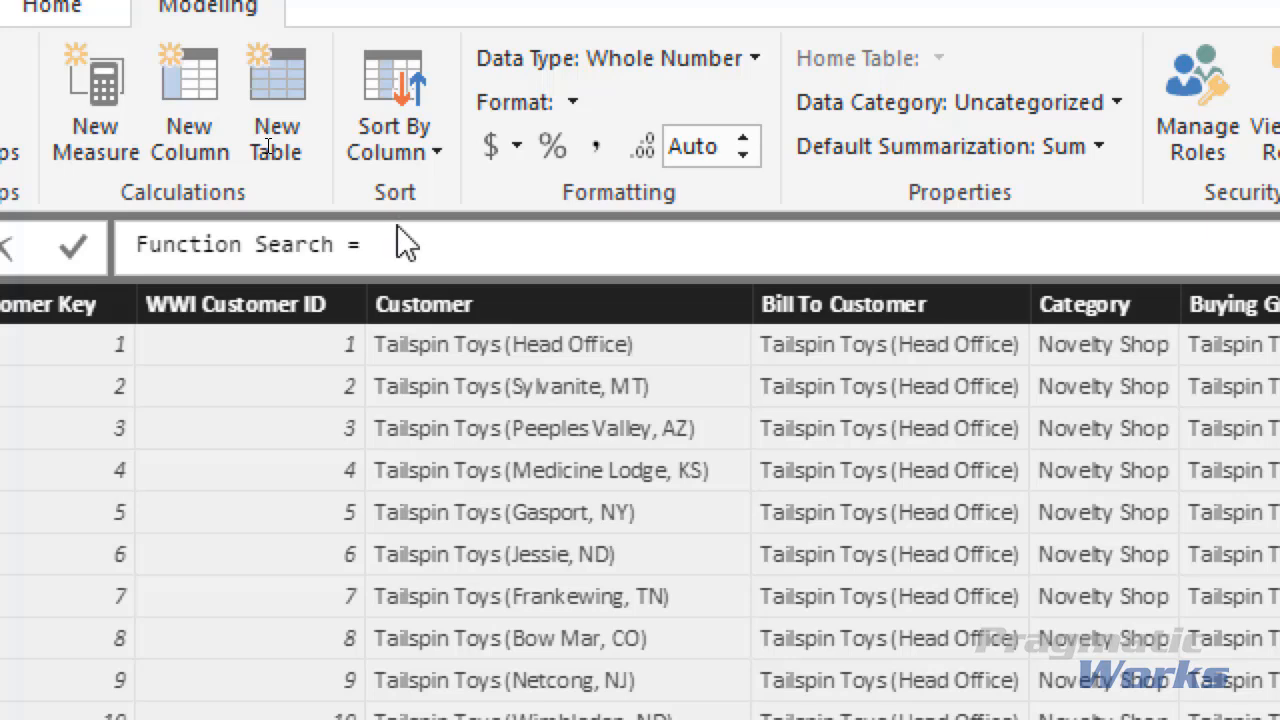
- Begin the Function Search formula on a new line with SEARCH, using "m" as the text to find
key("shift+Return")
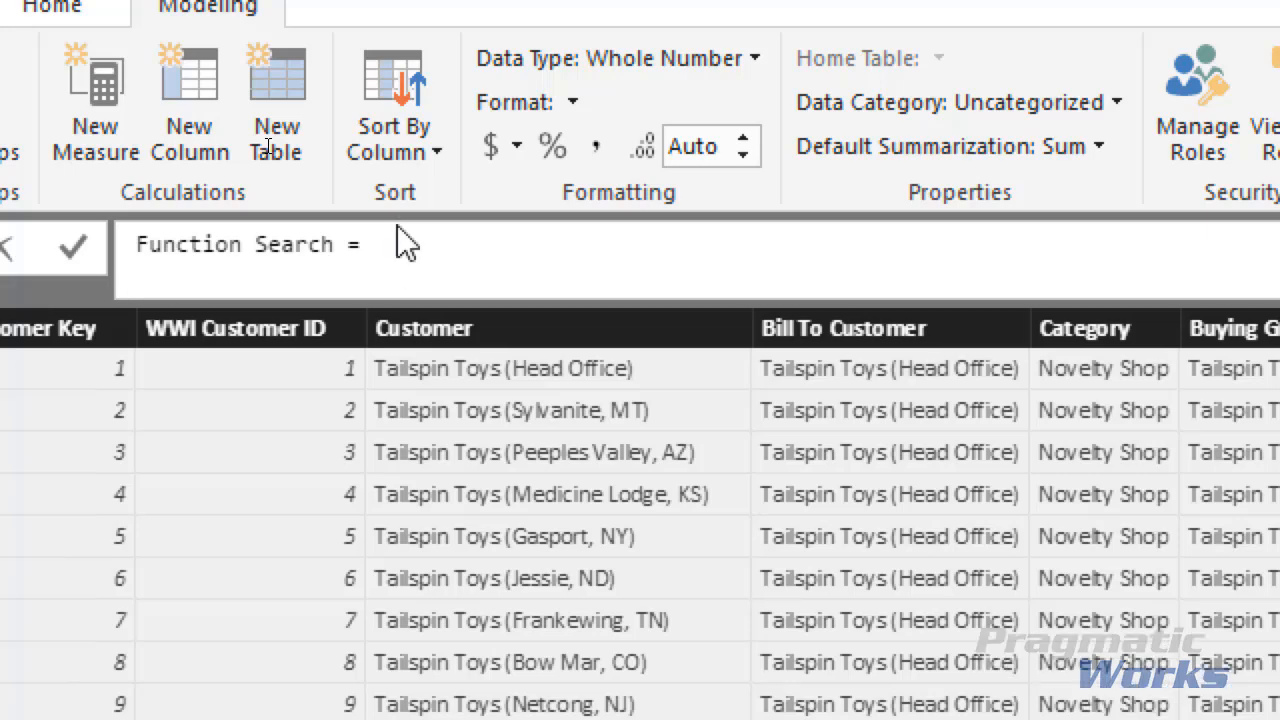
type("SEAR")
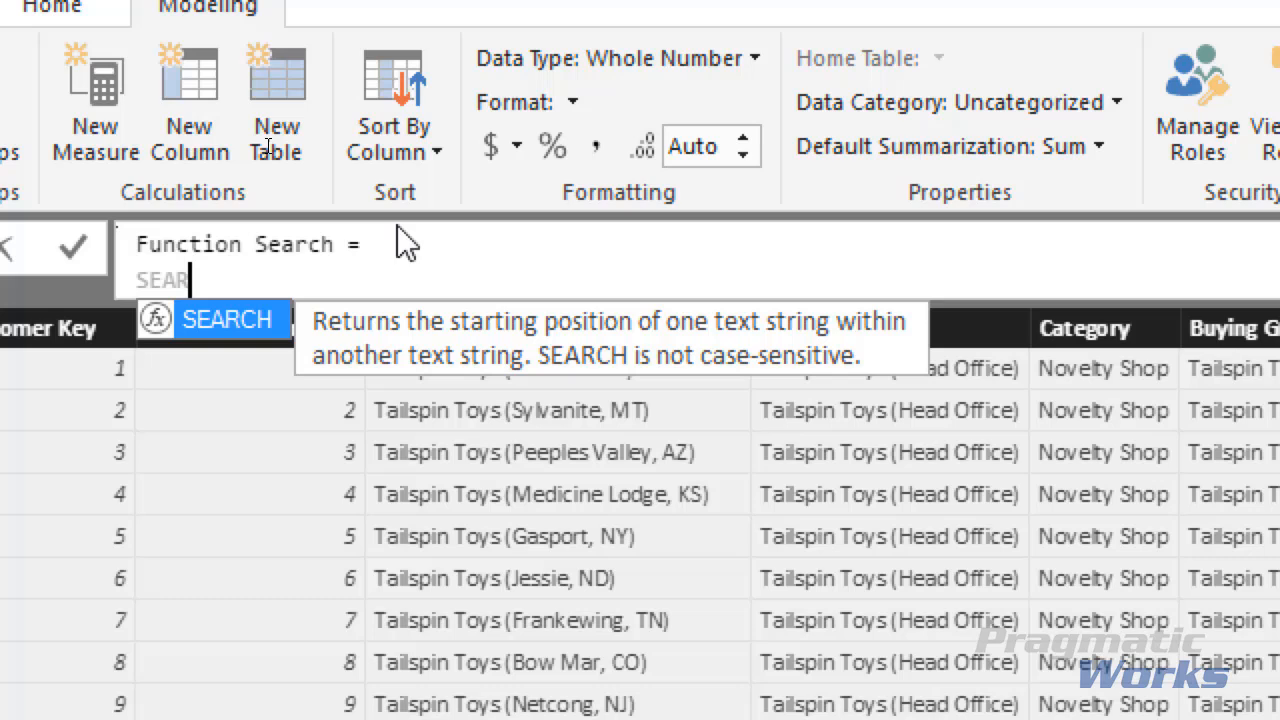
key("Tab")
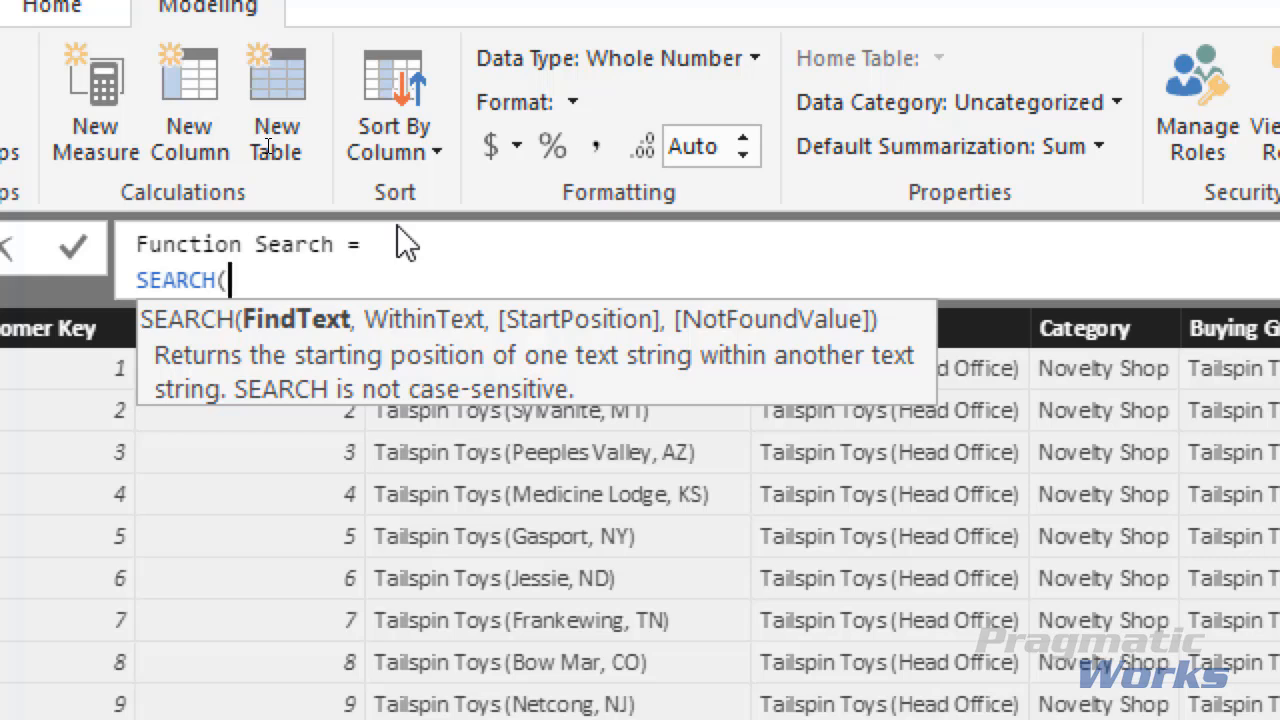
type("\"M")
key("BackSpace")
type("m\", ")
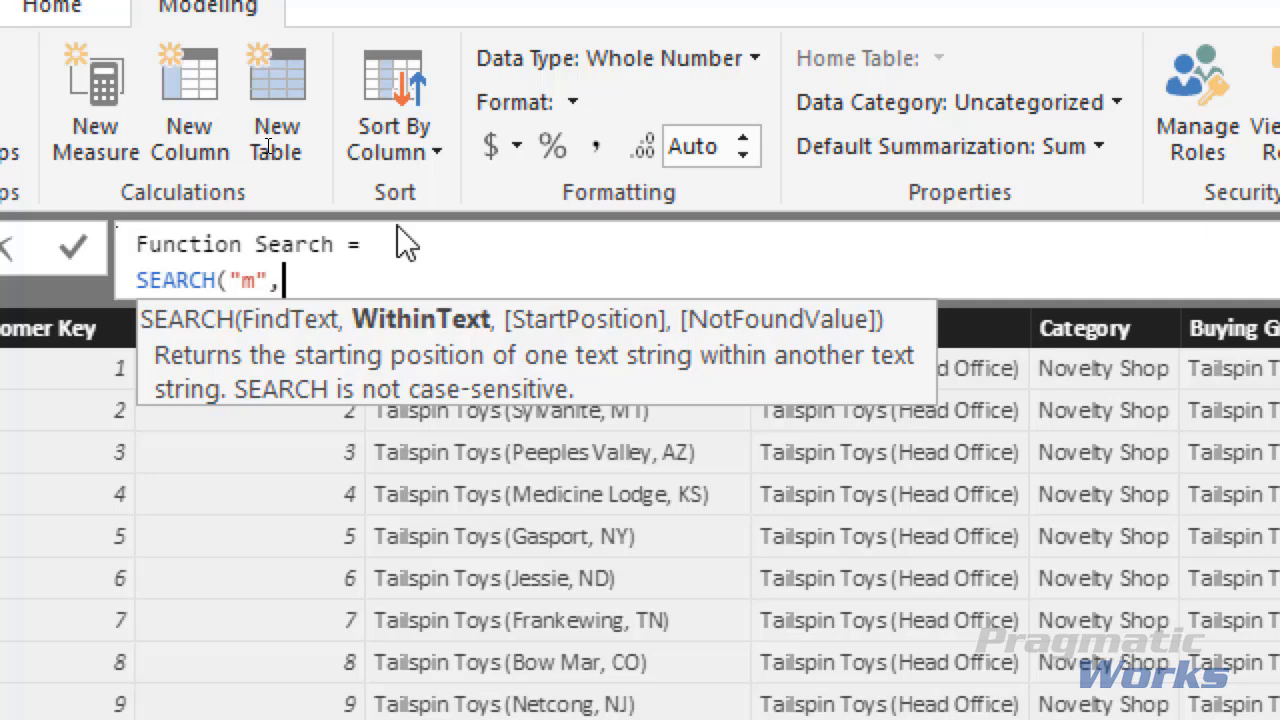
type("[Customer]")
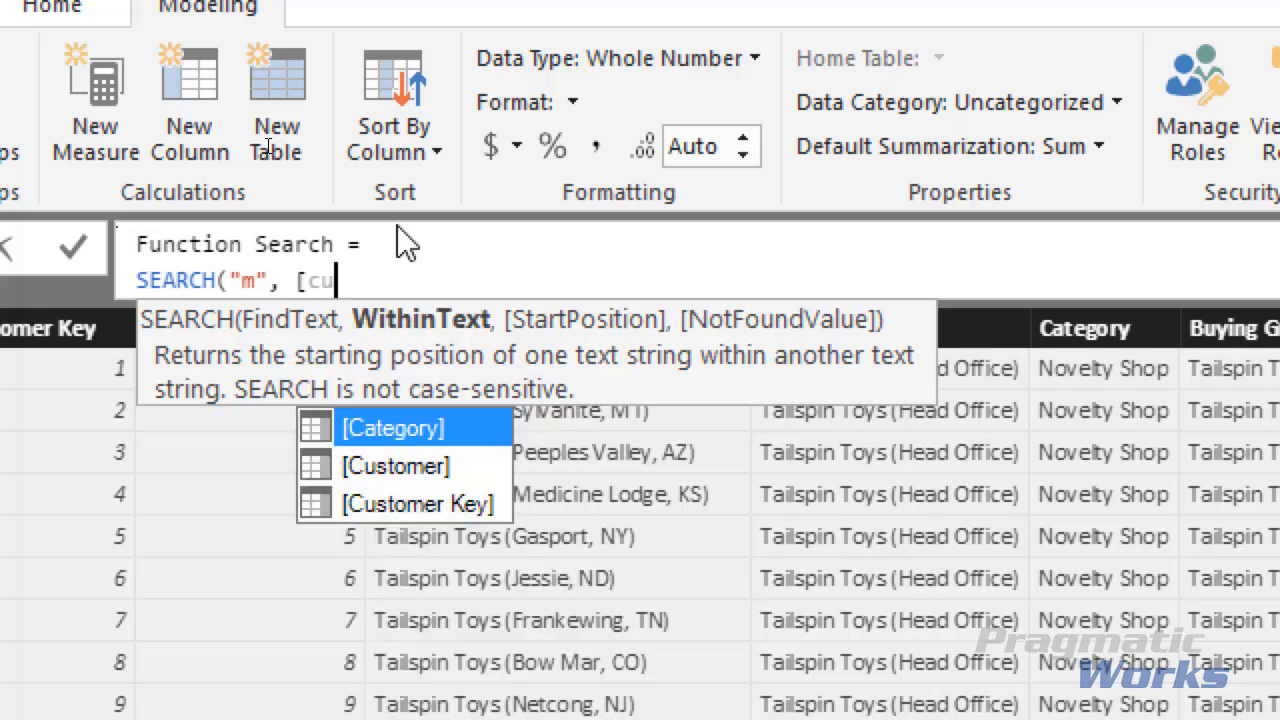
key("BackSpace")
key("BackSpace")
key("BackSpace")
key("BackSpace")
key("BackSpace")
key("BackSpace")
key("BackSpace")
key("BackSpace")
key("BackSpace")
key("BackSpace")
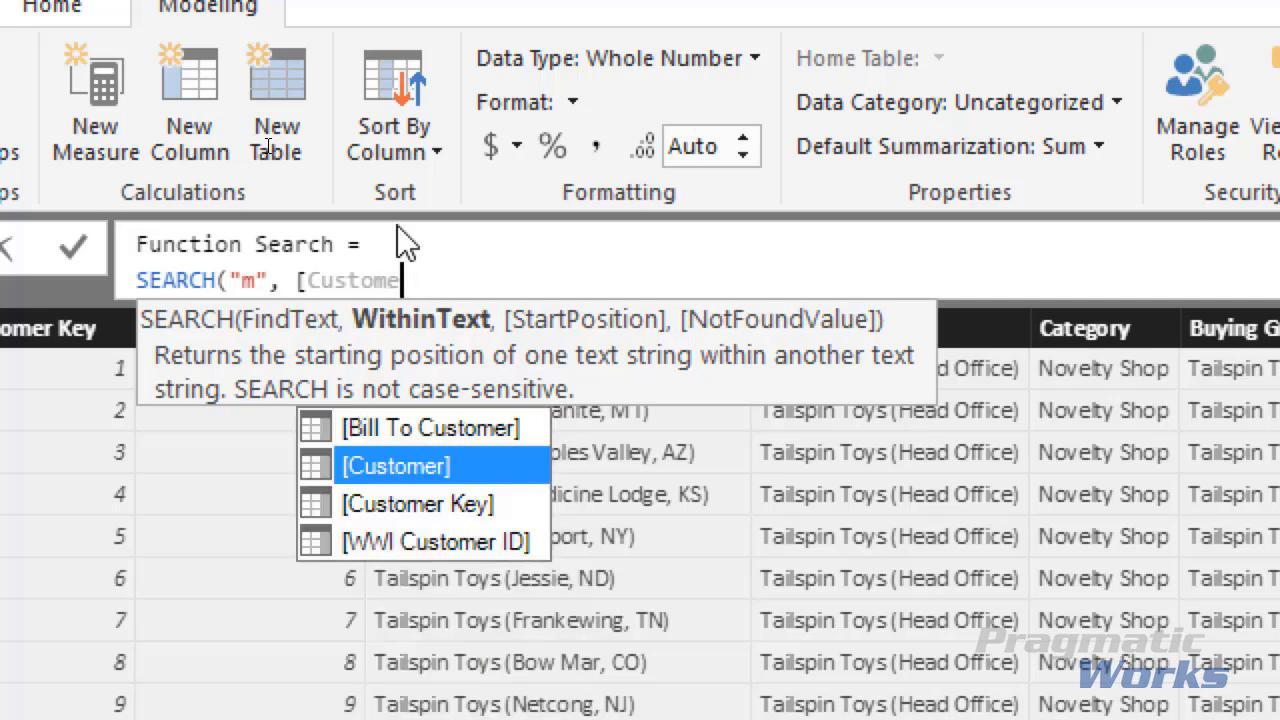
- Enter 'Customer'[Customer] as the text to search within, with start position 1 and not-found value 0, and close the SEARCH function
type("'cus")
key("Tab")
type("[cust")
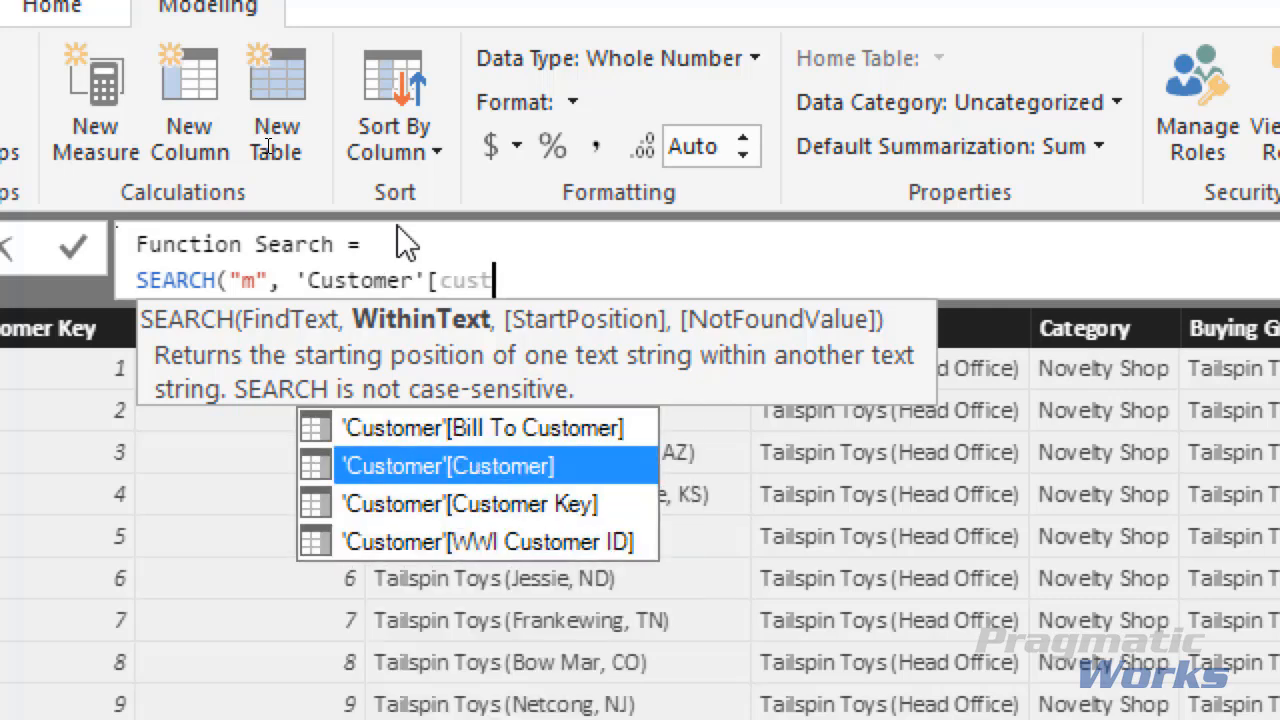
key("Tab")
type(",")
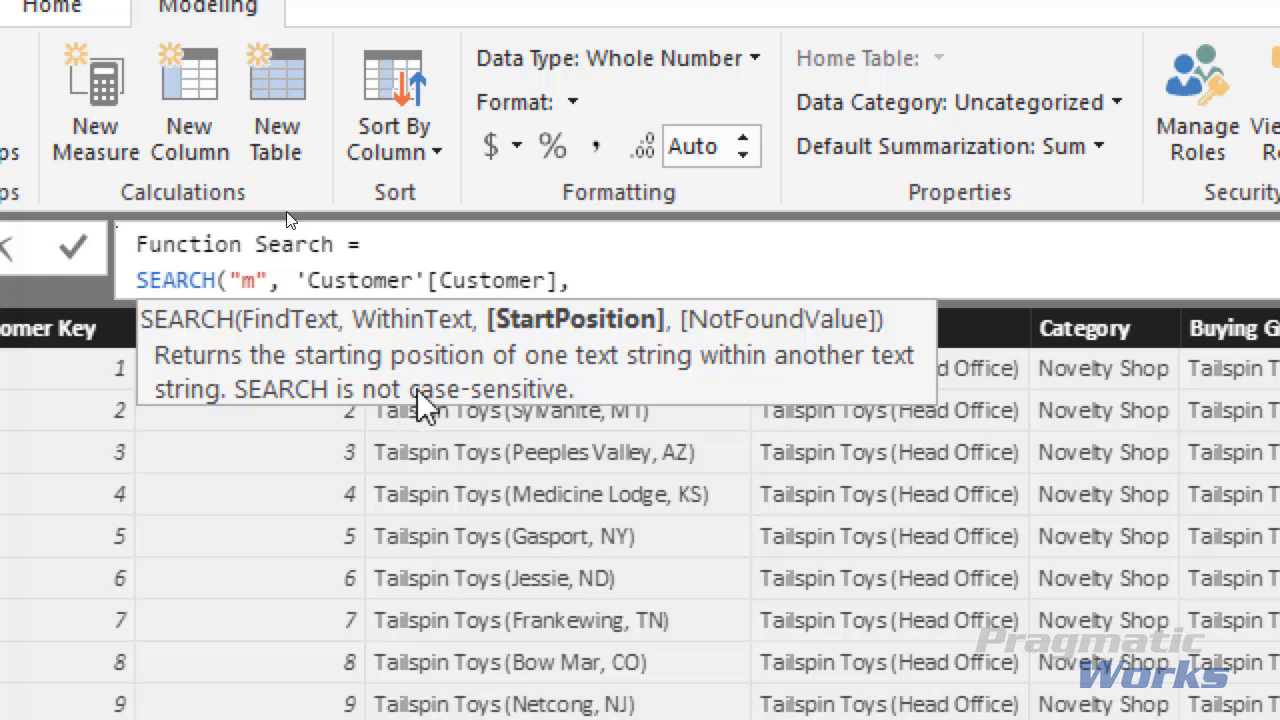
type("1, ")
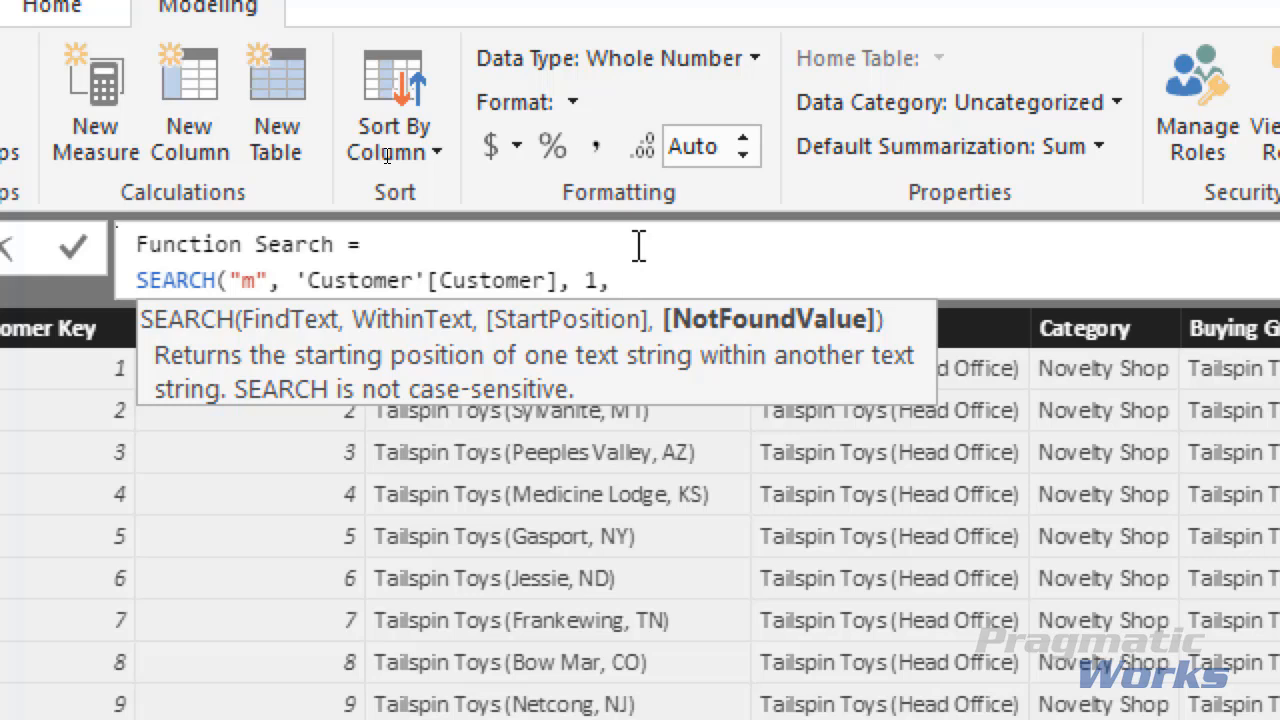
type("0)")
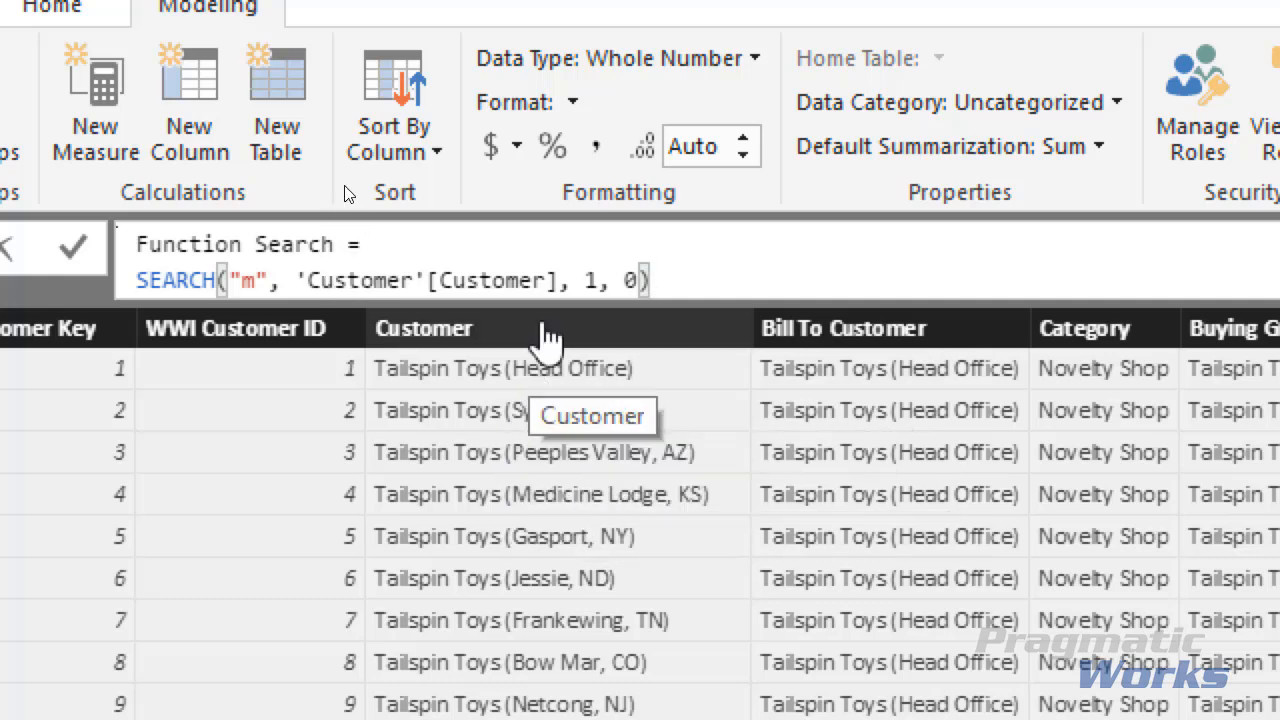
- Commit the Function Search formula and check the new column's values in the Customer table
left_click_drag(598, 281, 640, 296)
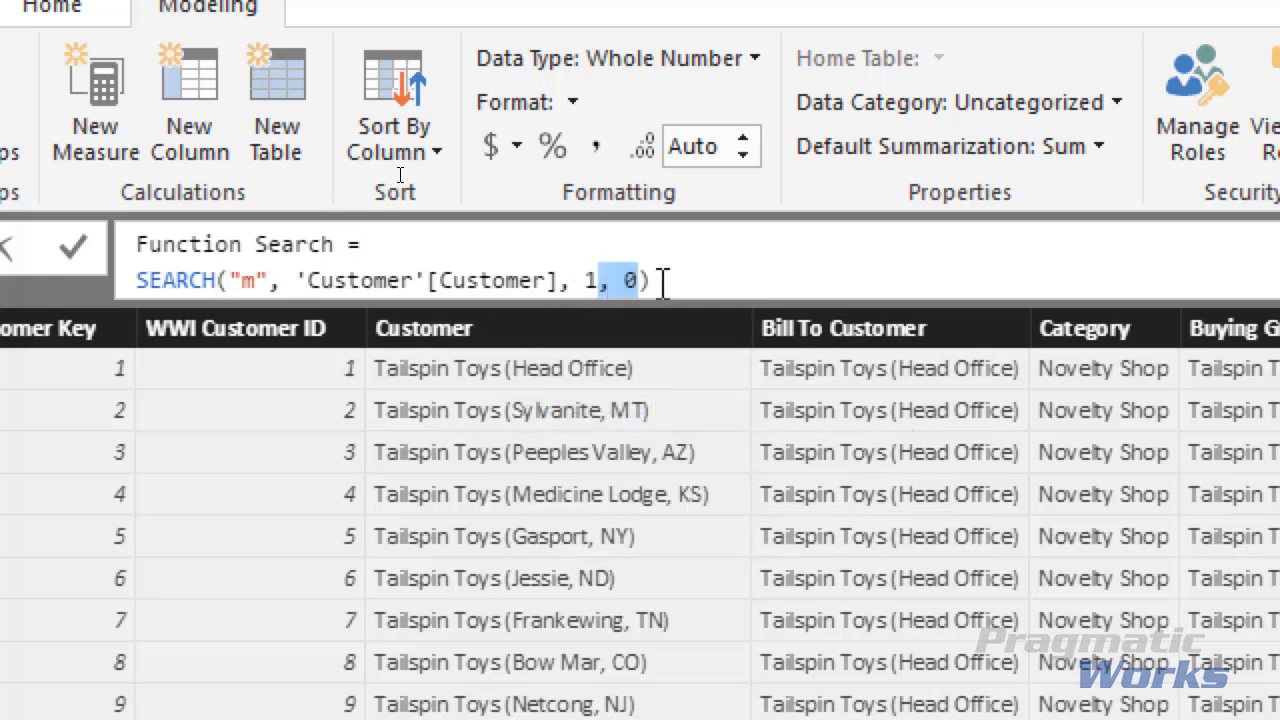
left_click(668, 281)
key("Return")
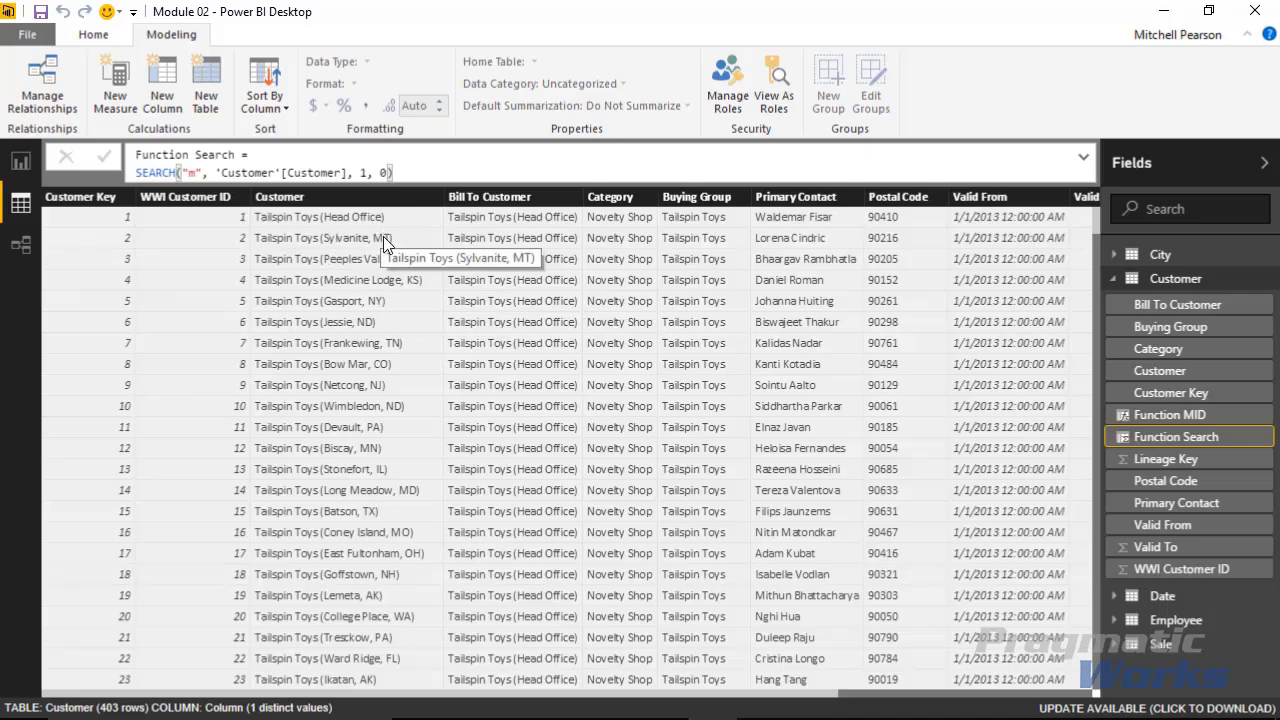
scroll(604, 688, "down", 8)
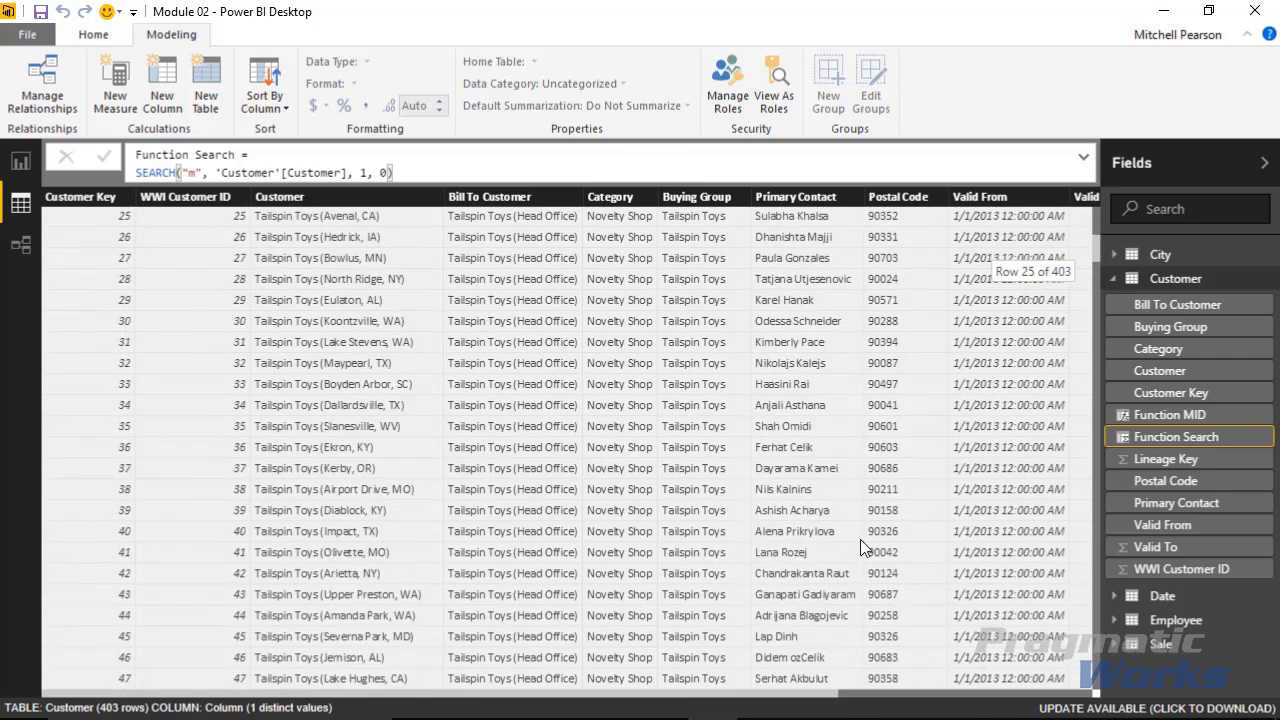
left_click_drag(1094, 250, 1094, 221)
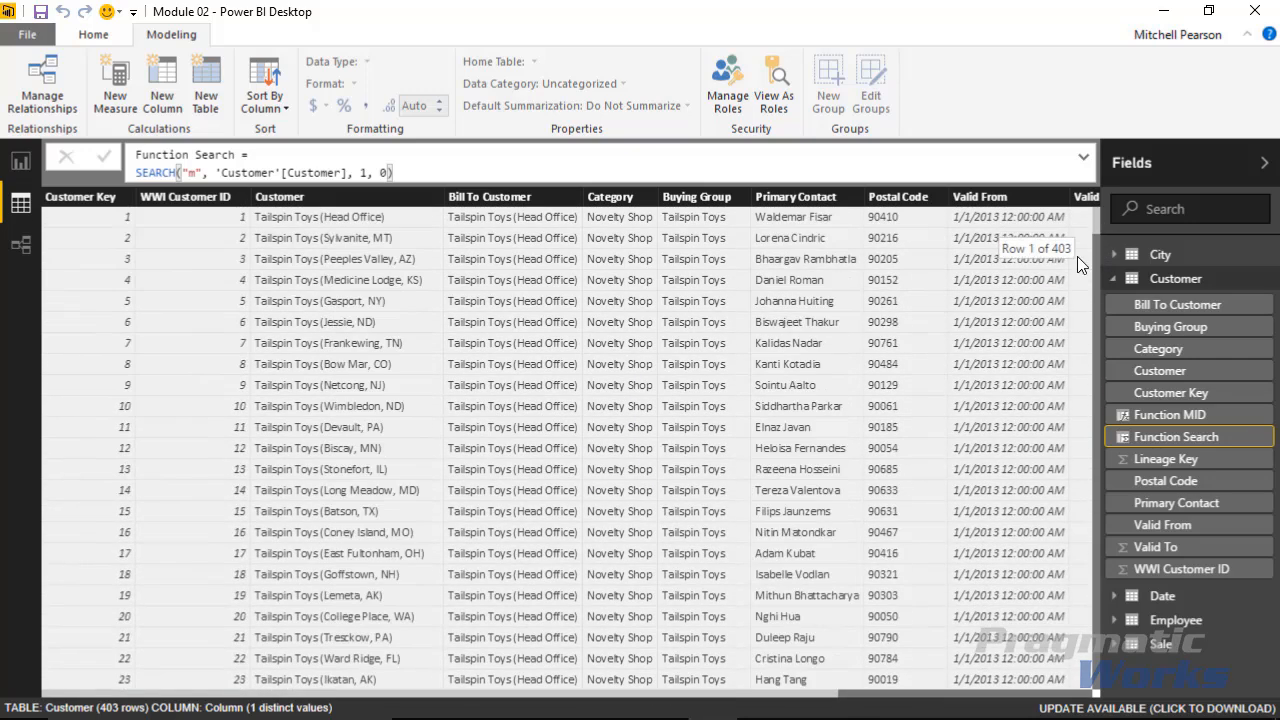
left_click(967, 693)
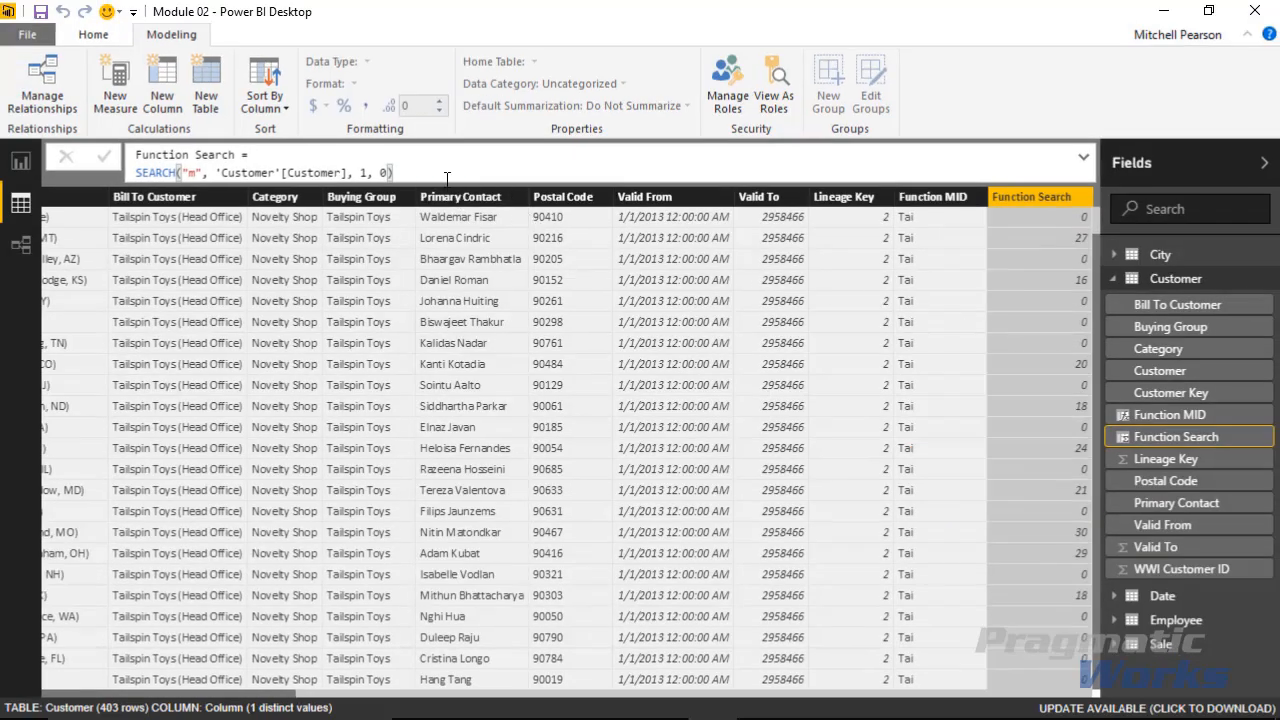
- Expand the formula editor and select the entire Function Search formula
left_click(447, 178)
left_click(1083, 157)
left_click_drag(423, 194, 61, 158)
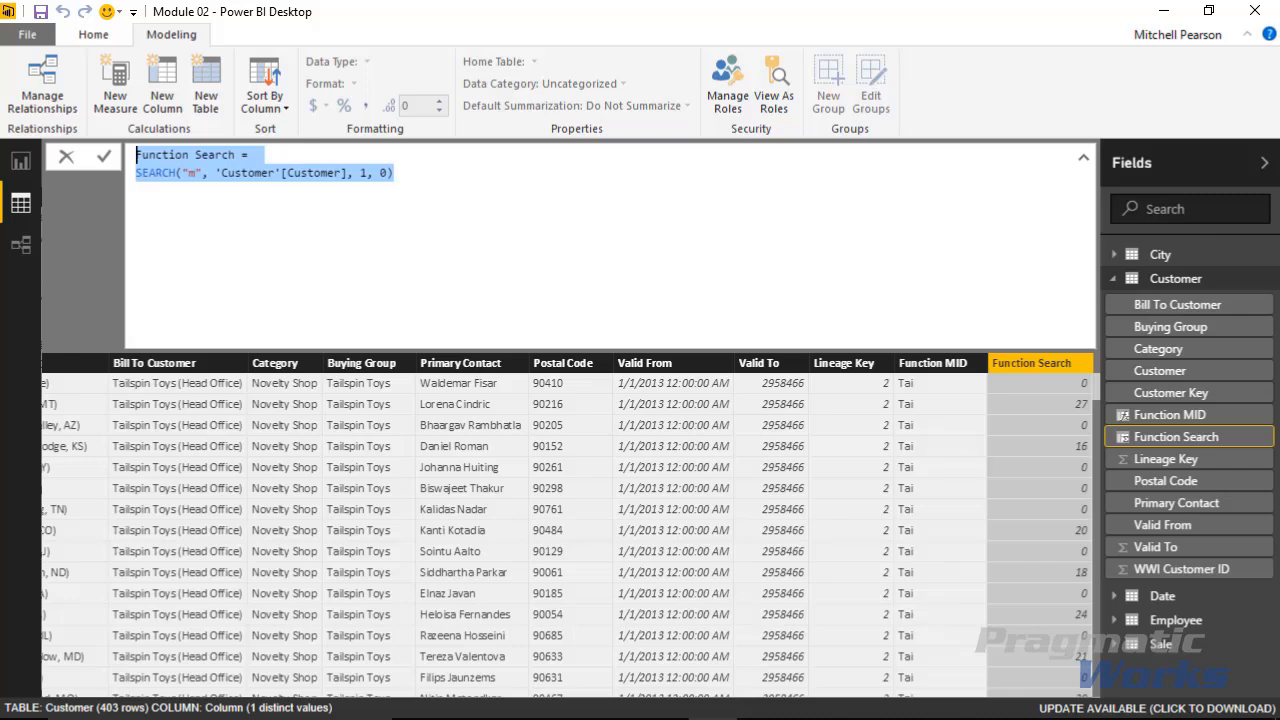
left_click(516, 718)
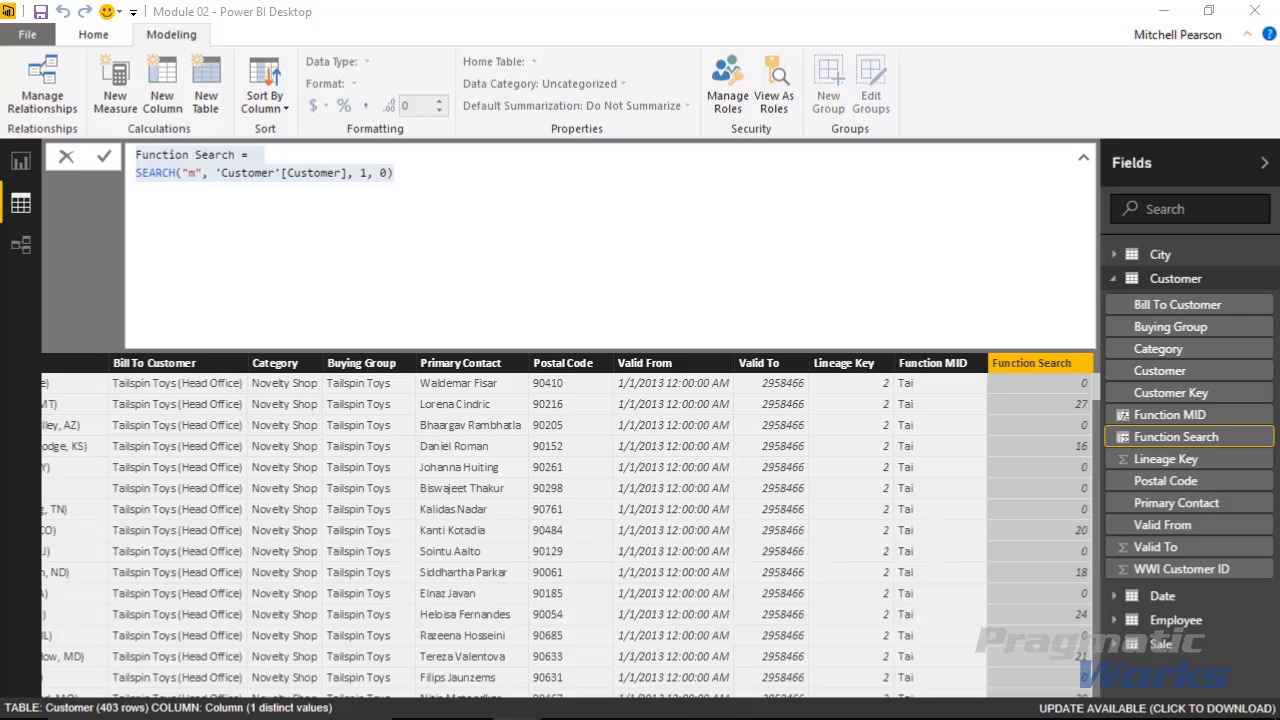
- Return to the Customer column and examine the letter M in the second row's customer name
left_click(238, 593)
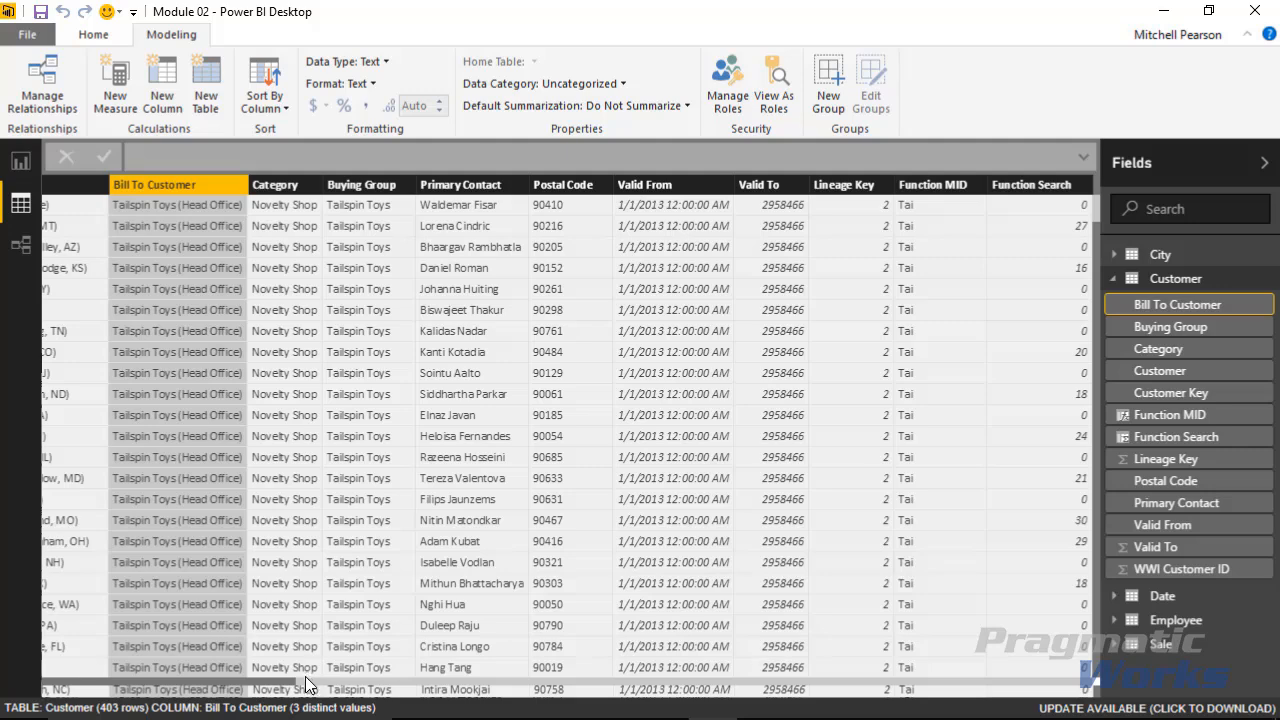
left_click_drag(312, 684, 96, 584)
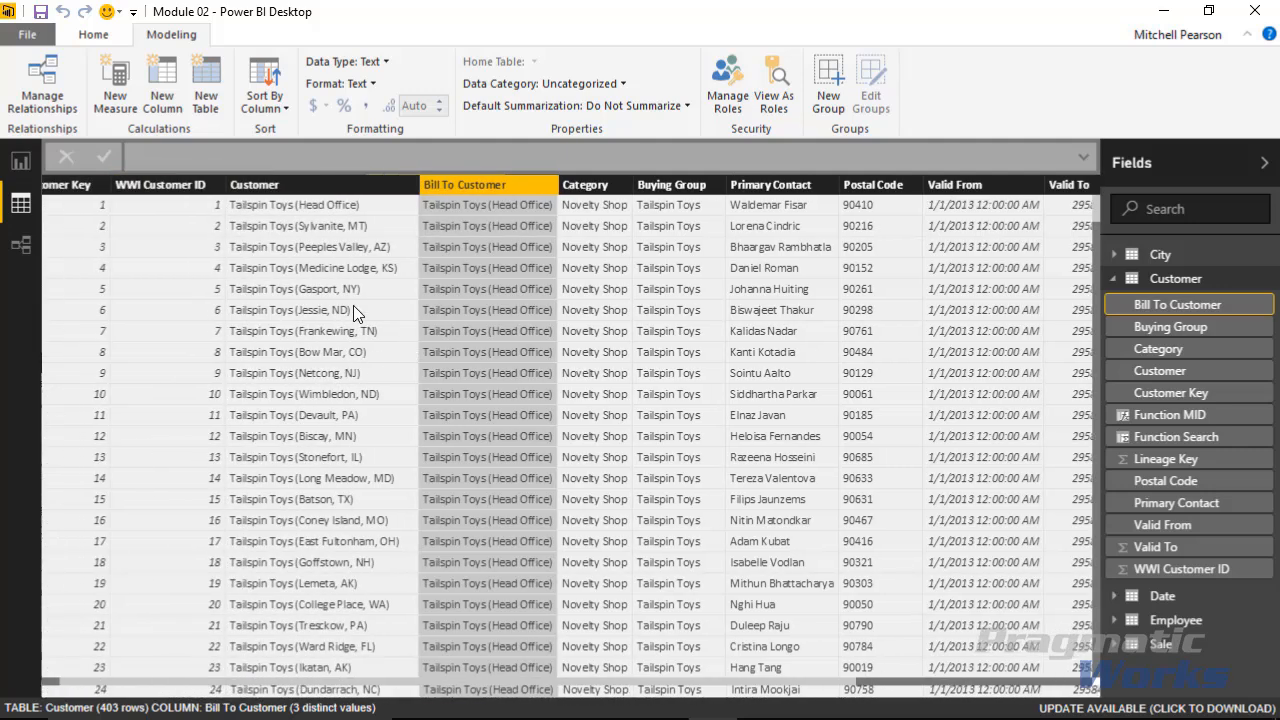
left_click(340, 231)
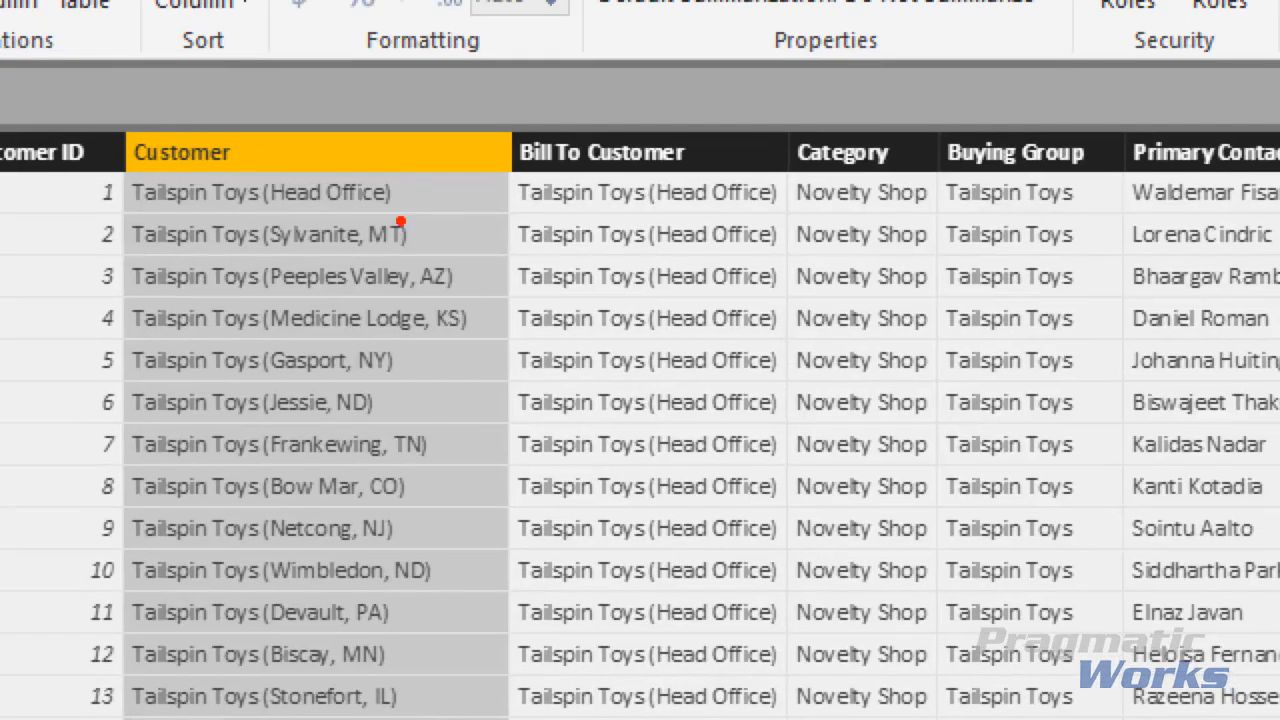
left_click_drag(398, 222, 462, 186)
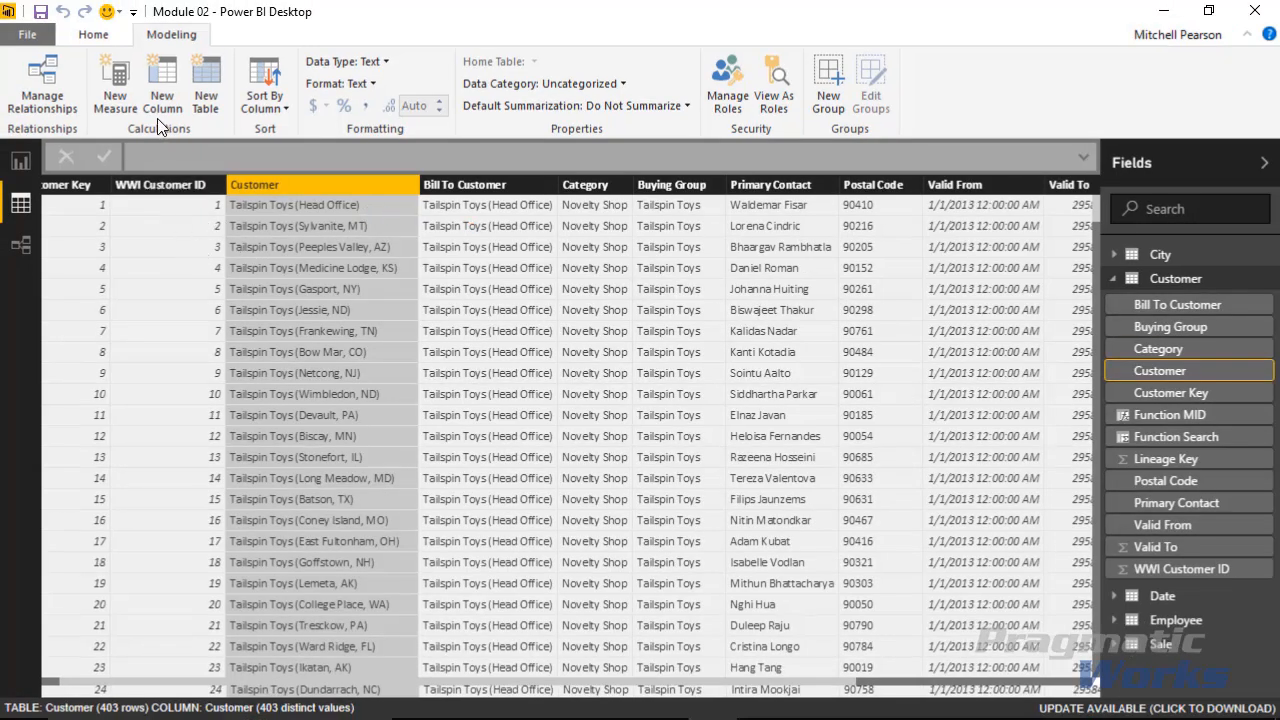
- Add a calculated column named Function FIND and begin its formula on a new line with FIND, looking for "m"
left_click(160, 79)
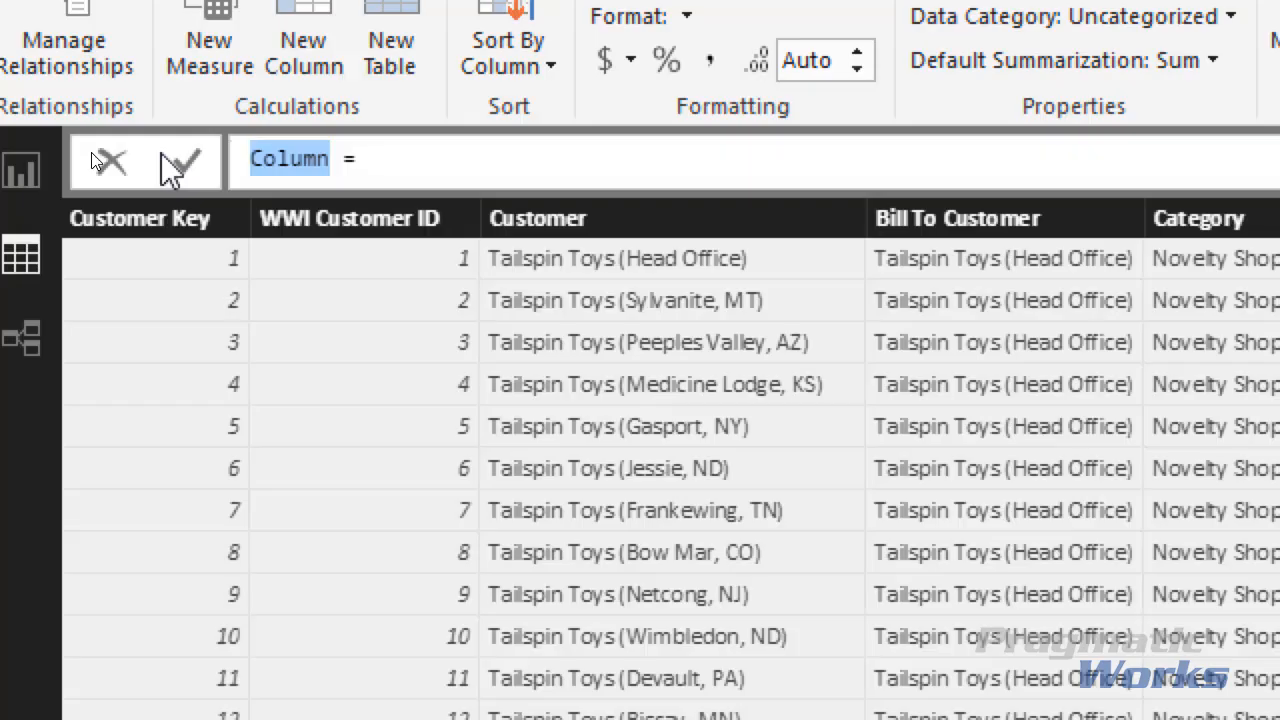
type("Function FIND")
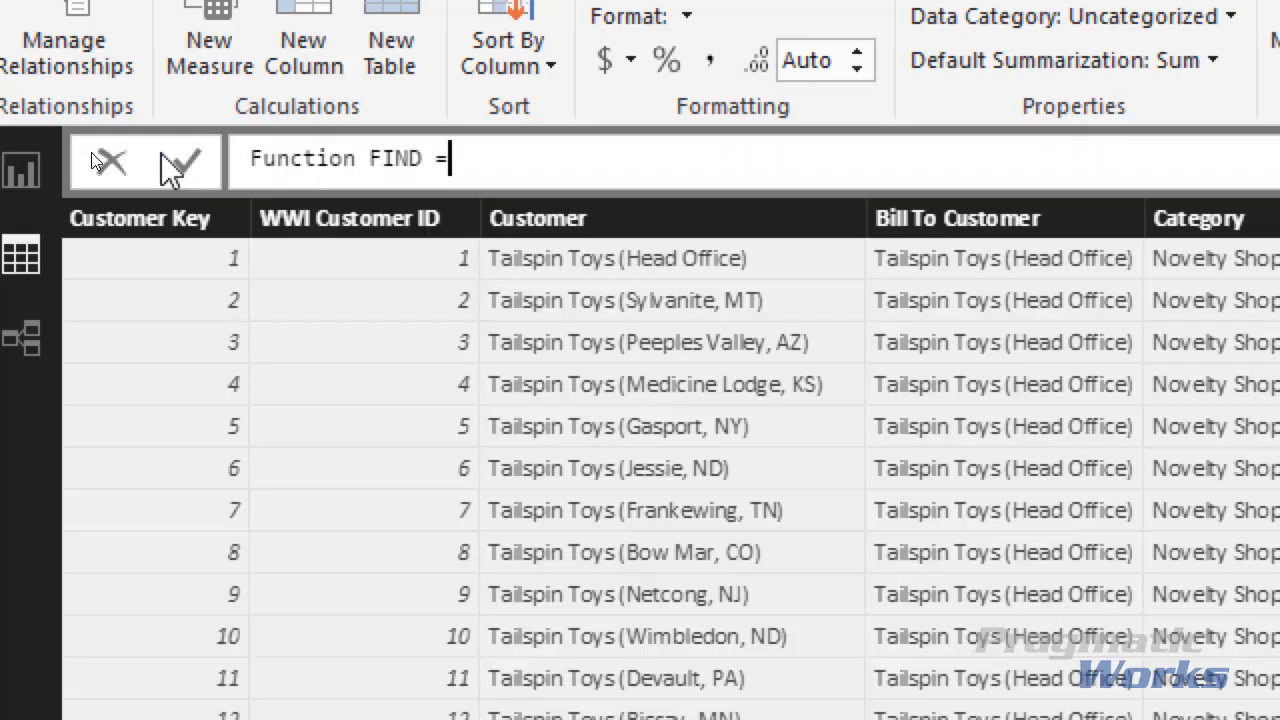
key("shift+Return")
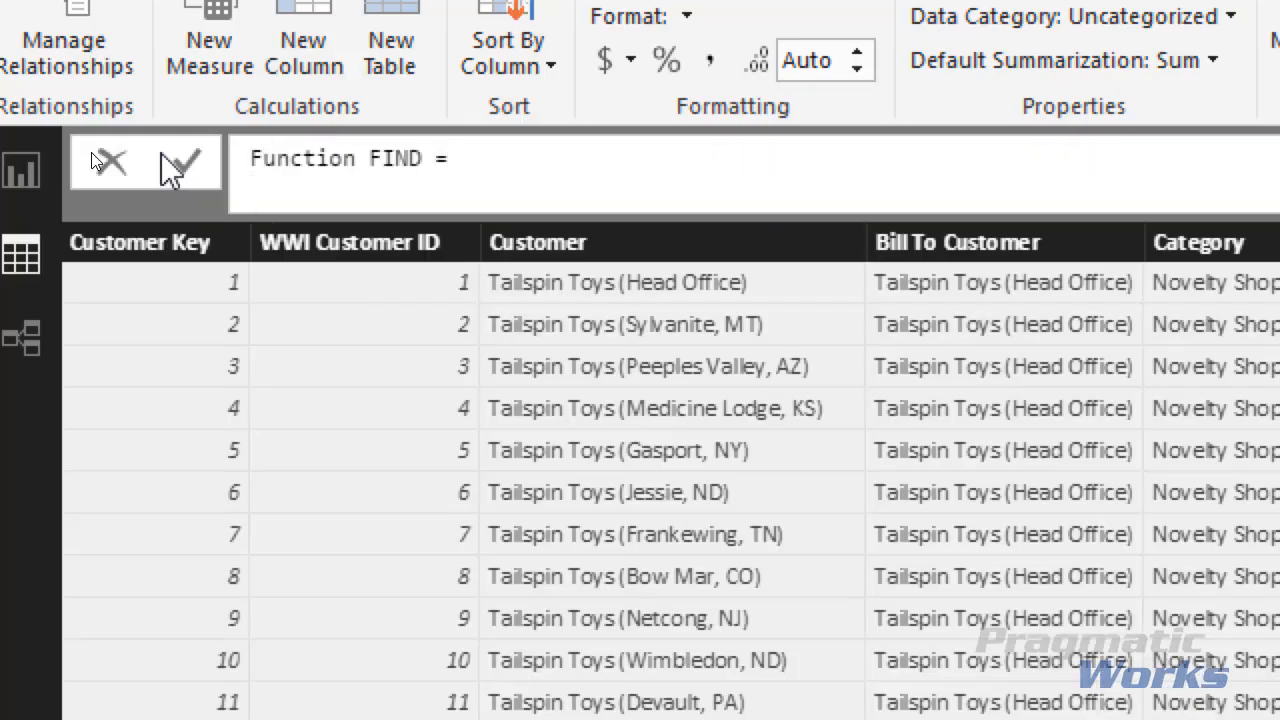
type("FIND")
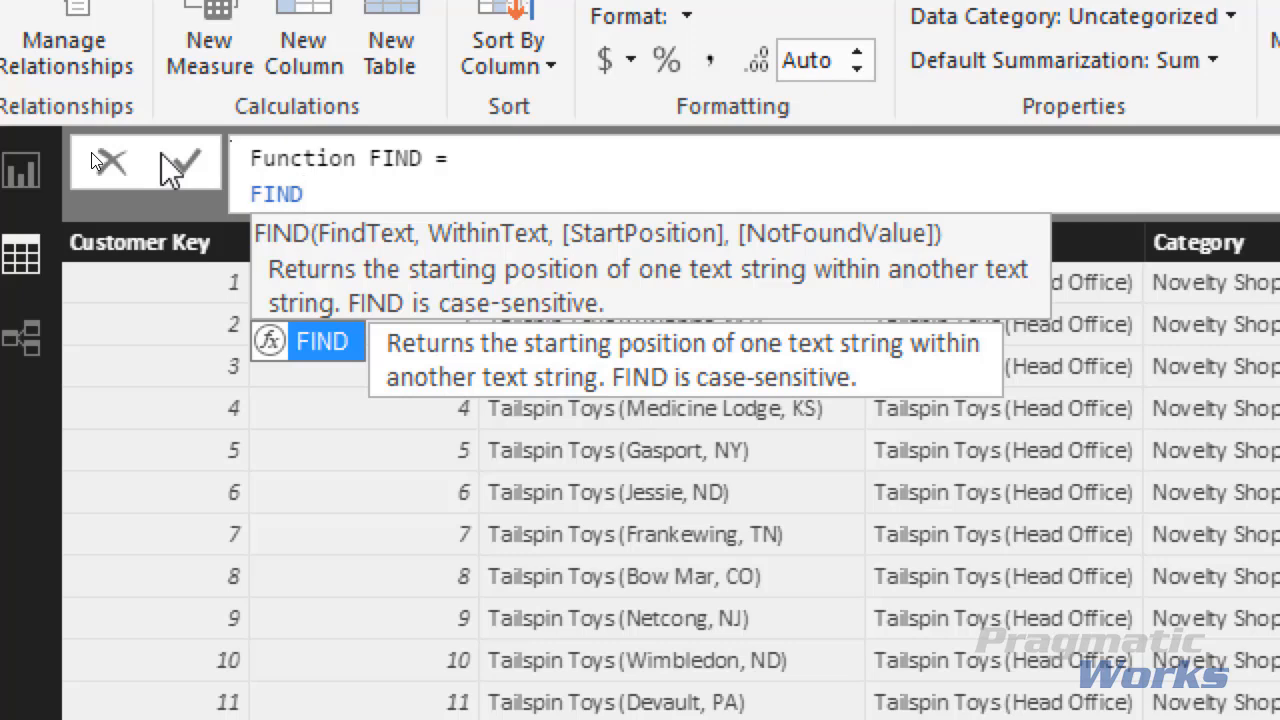
type("(")
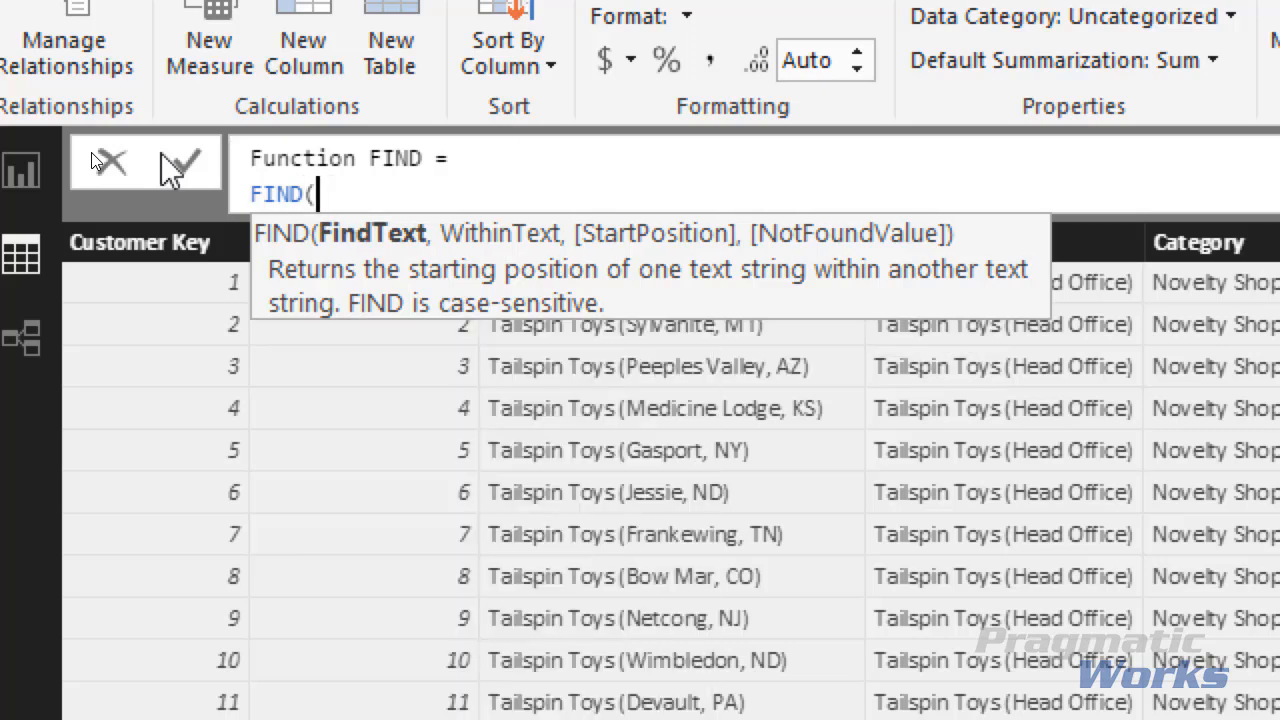
type("\"m\", ")
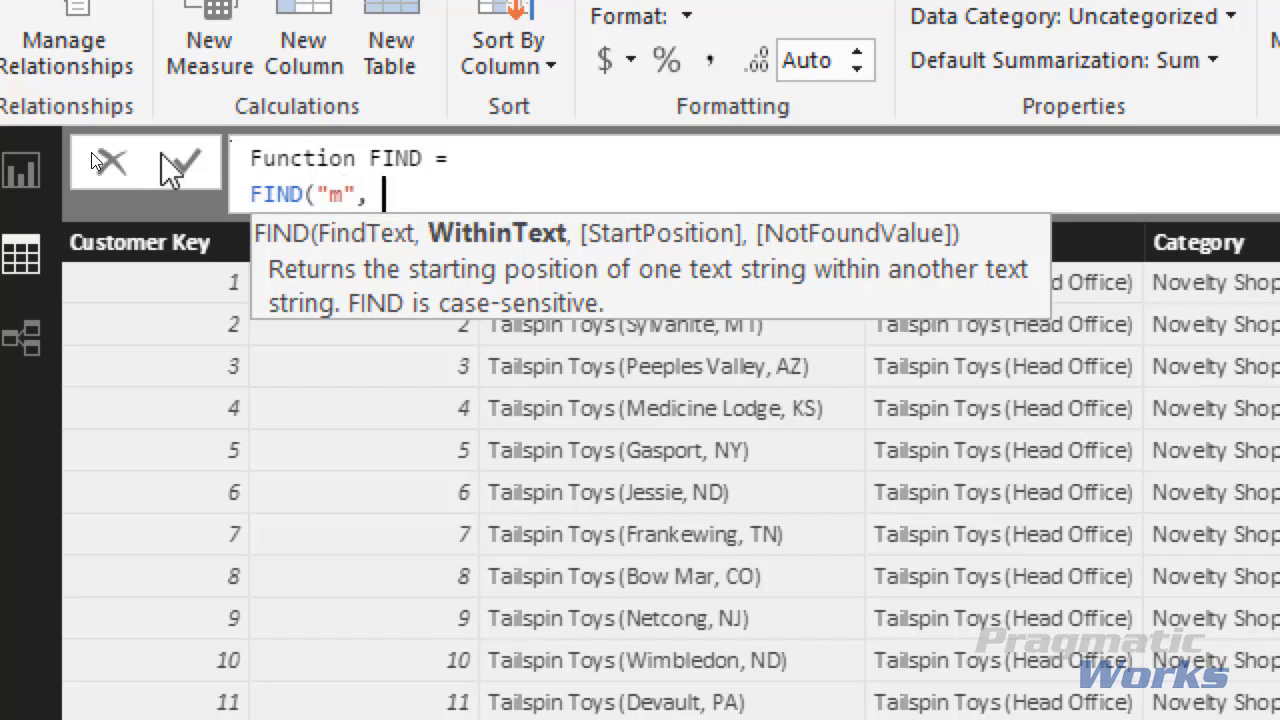
- Complete the FIND function with 'Customer'[Customer] as the text to search within, start position 1 and not-found value 0
type("'cust")
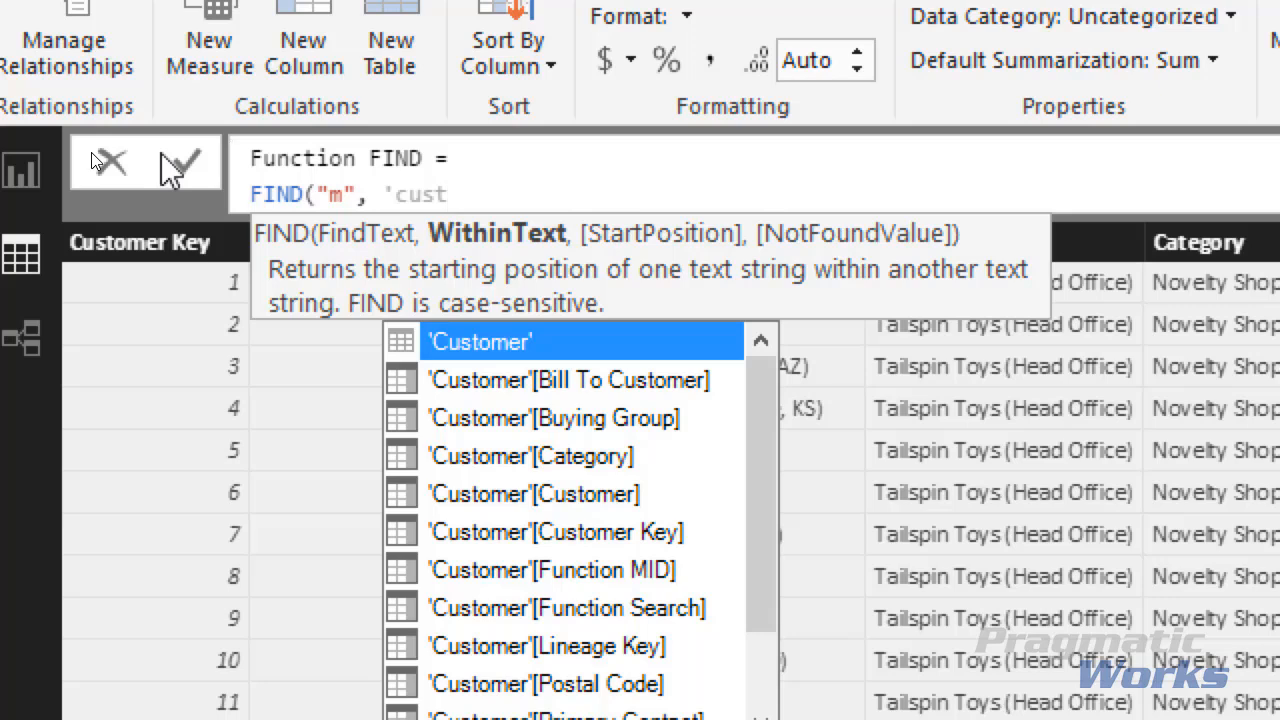
key("Tab")
type("[t")
key("BackSpace")
type("cust")
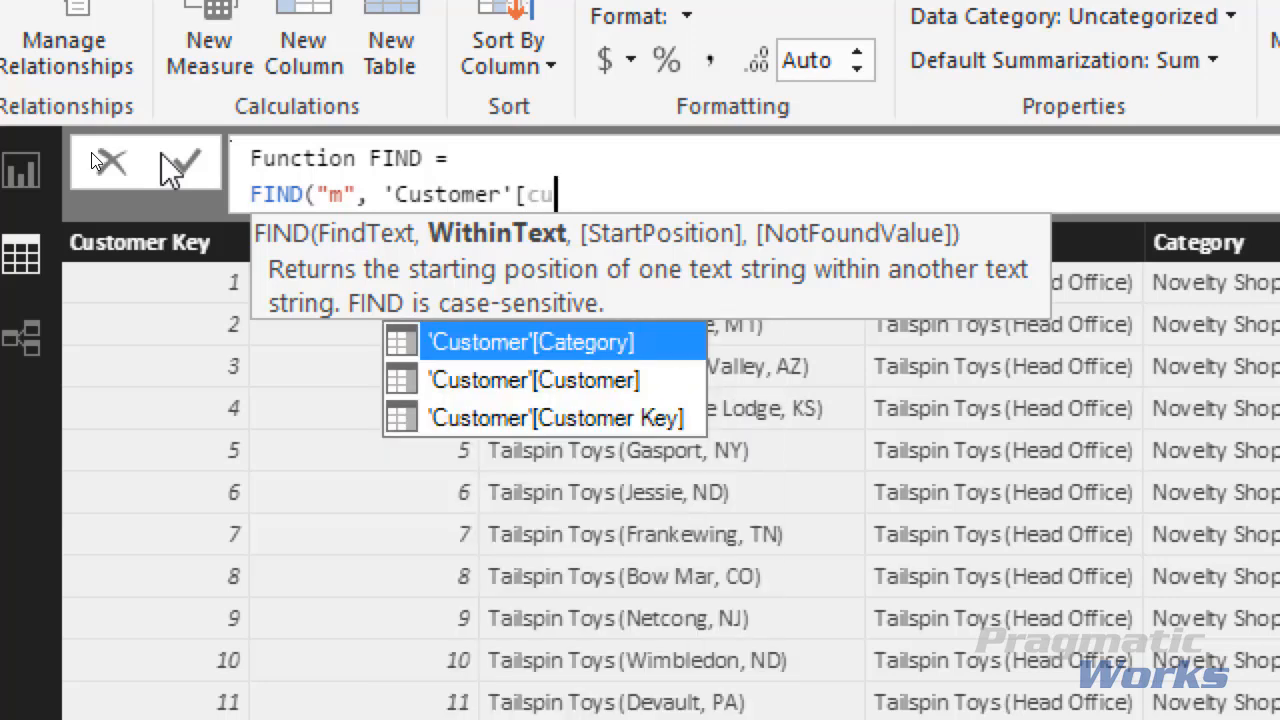
key("Tab")
type(", 1")
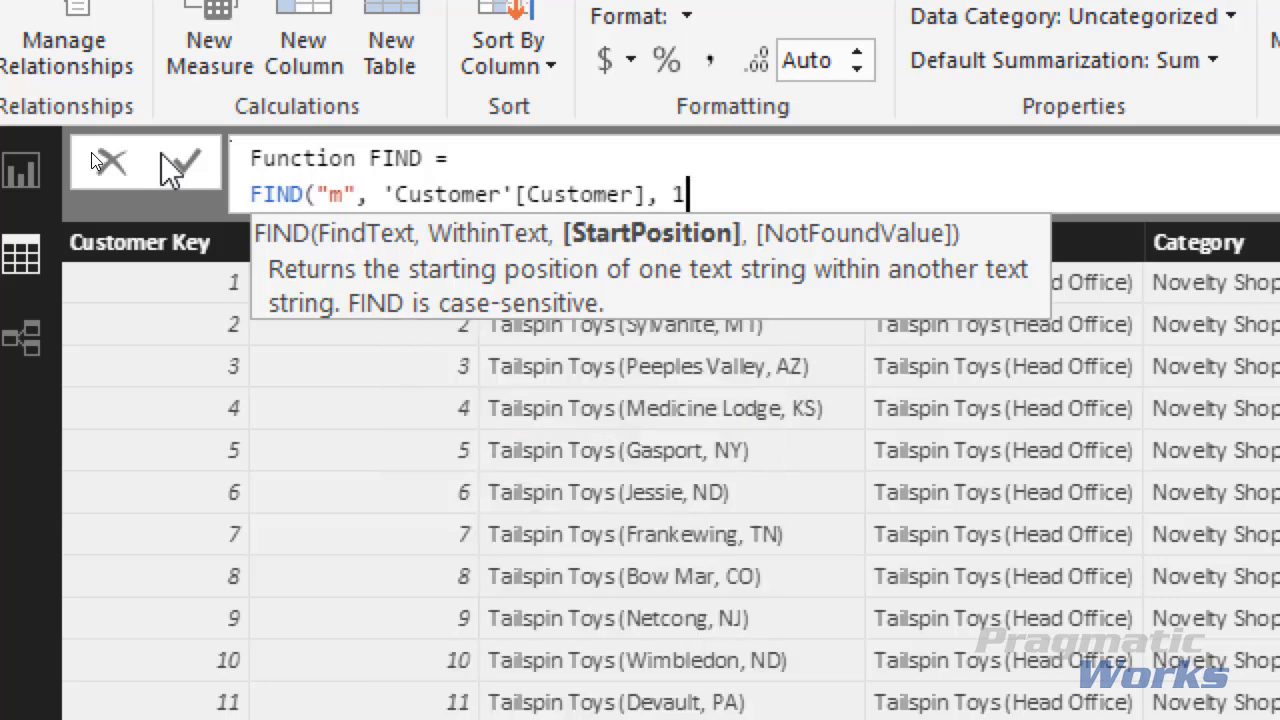
type(", 0)")
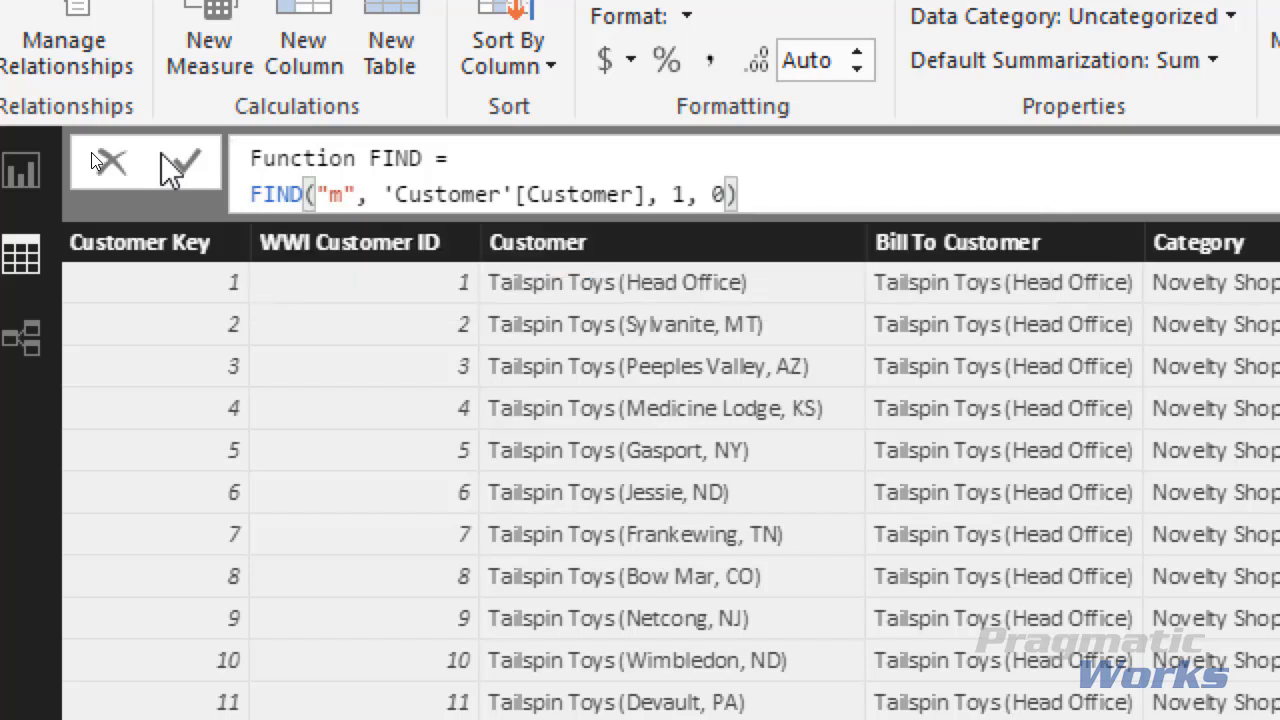
- Commit the Function FIND formula and compare its values with the Function Search column, starting with the second row
left_click(170, 163)
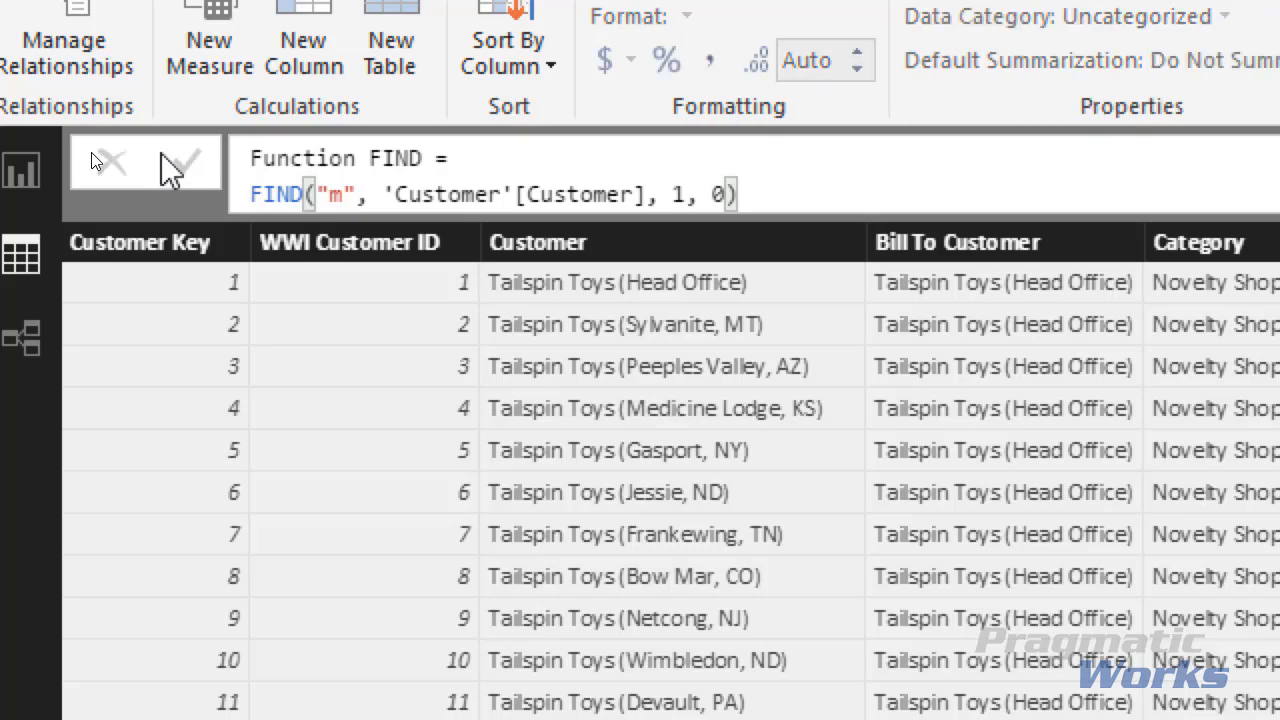
left_click(830, 196)
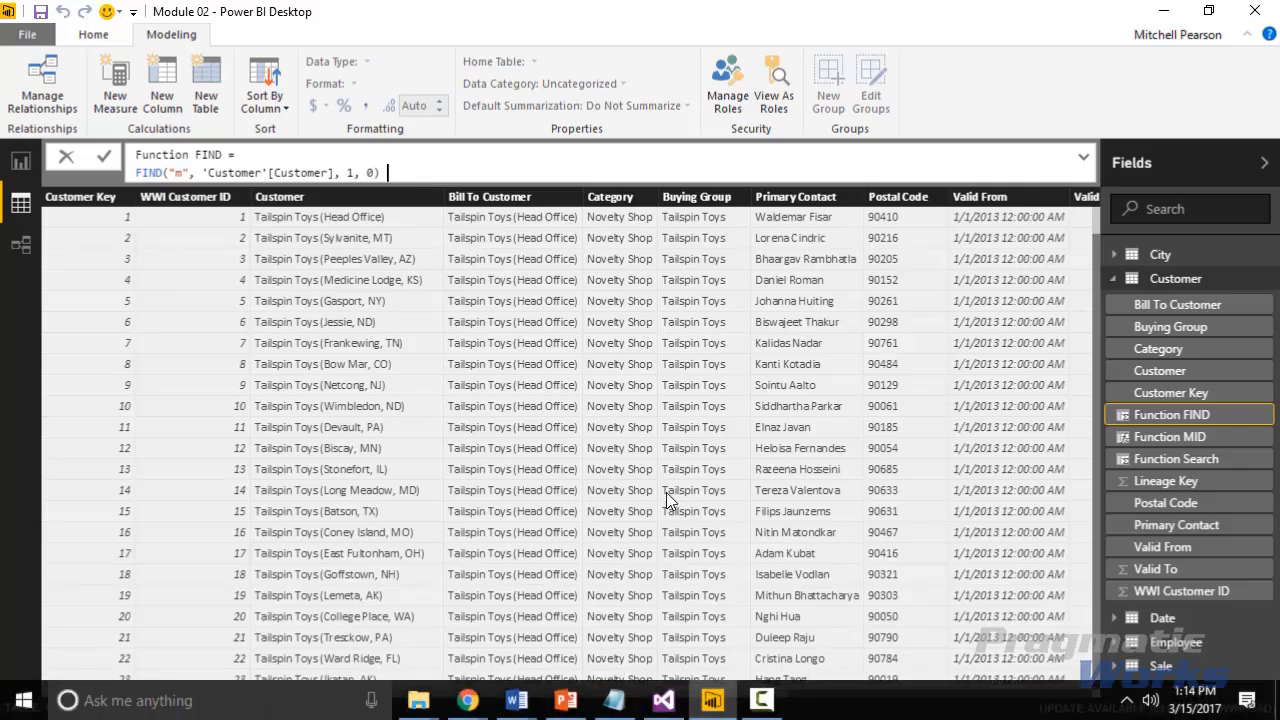
left_click_drag(676, 694, 1010, 690)
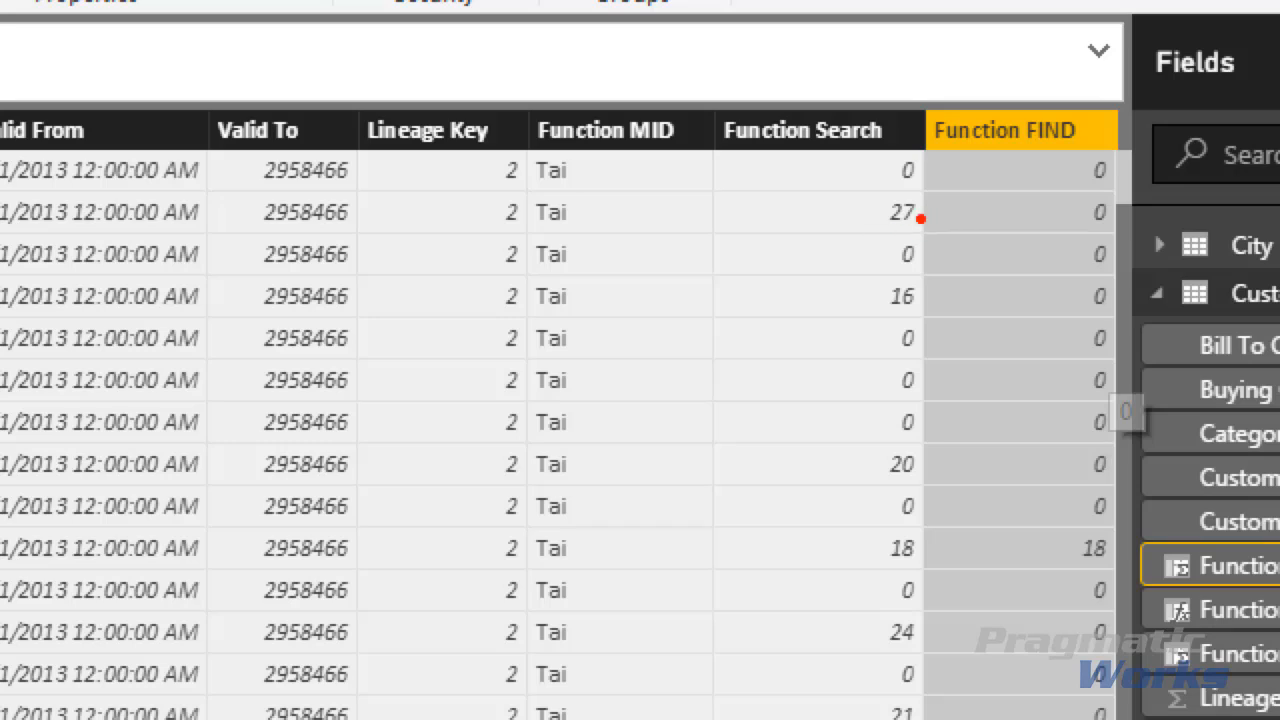
left_click_drag(920, 214, 975, 212)
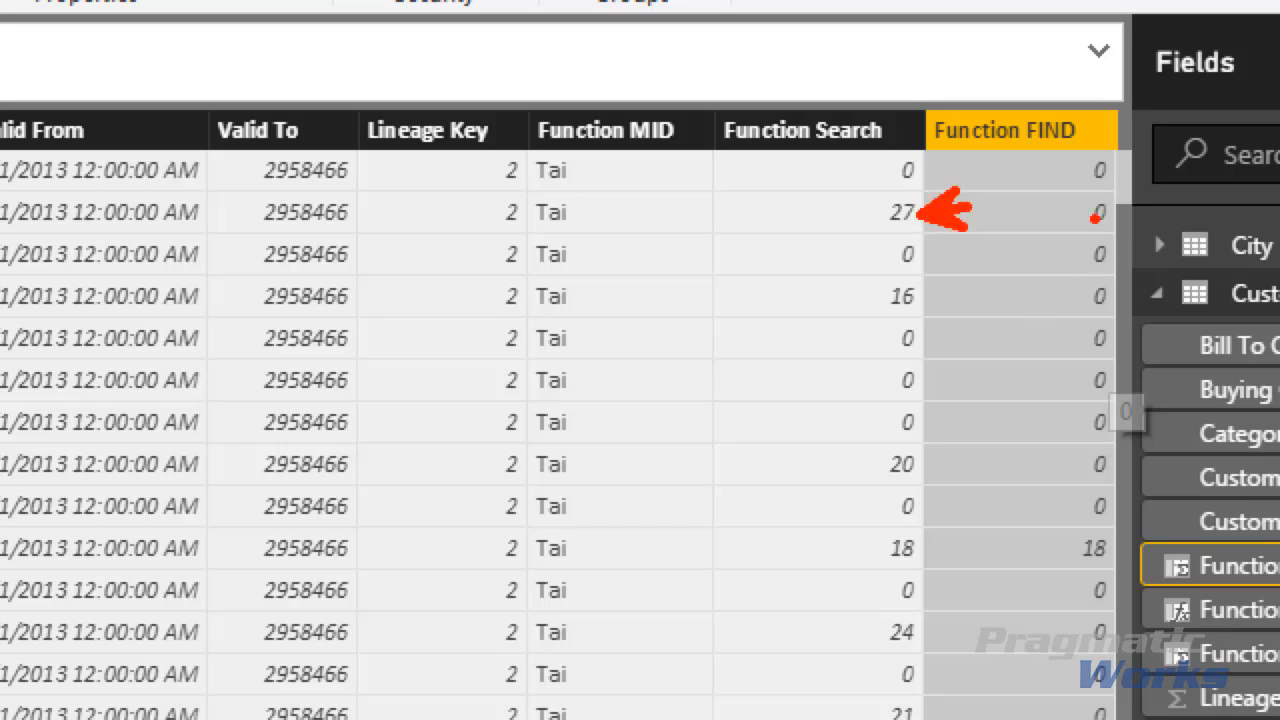
- Compare the Function Search and Function FIND values in the second, fourth, eighth and tenth rows
mouse_move(1070, 186)
left_mouse_down()
mouse_move(1109, 230)
mouse_move(1137, 231)
left_mouse_up()
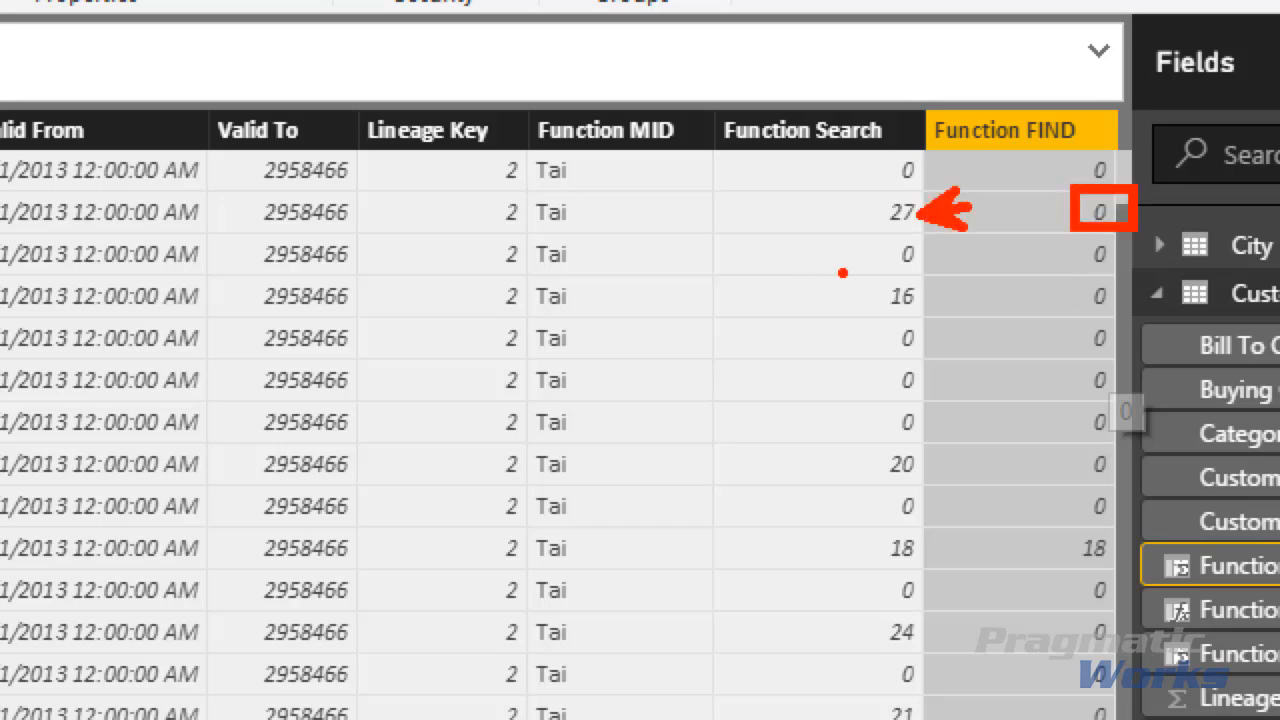
left_click_drag(840, 272, 1136, 314)
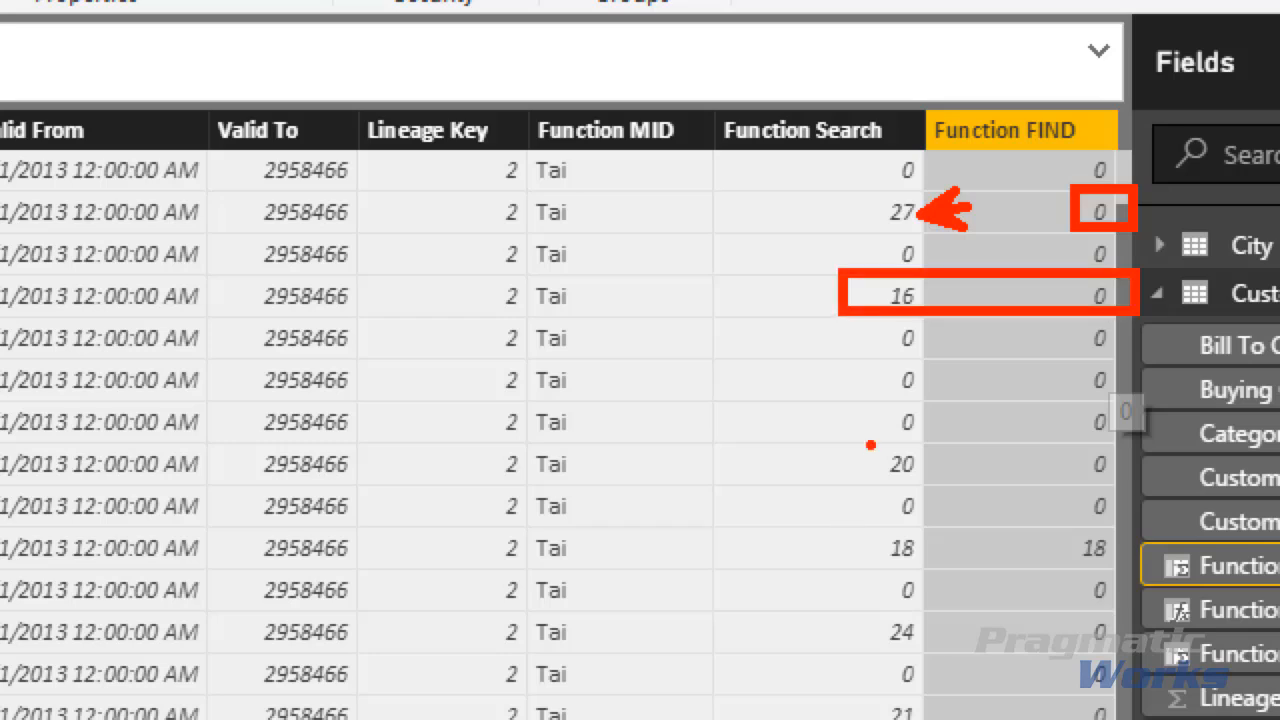
mouse_move(867, 438)
left_mouse_down()
mouse_move(1120, 515)
mouse_move(1160, 479)
left_mouse_up()
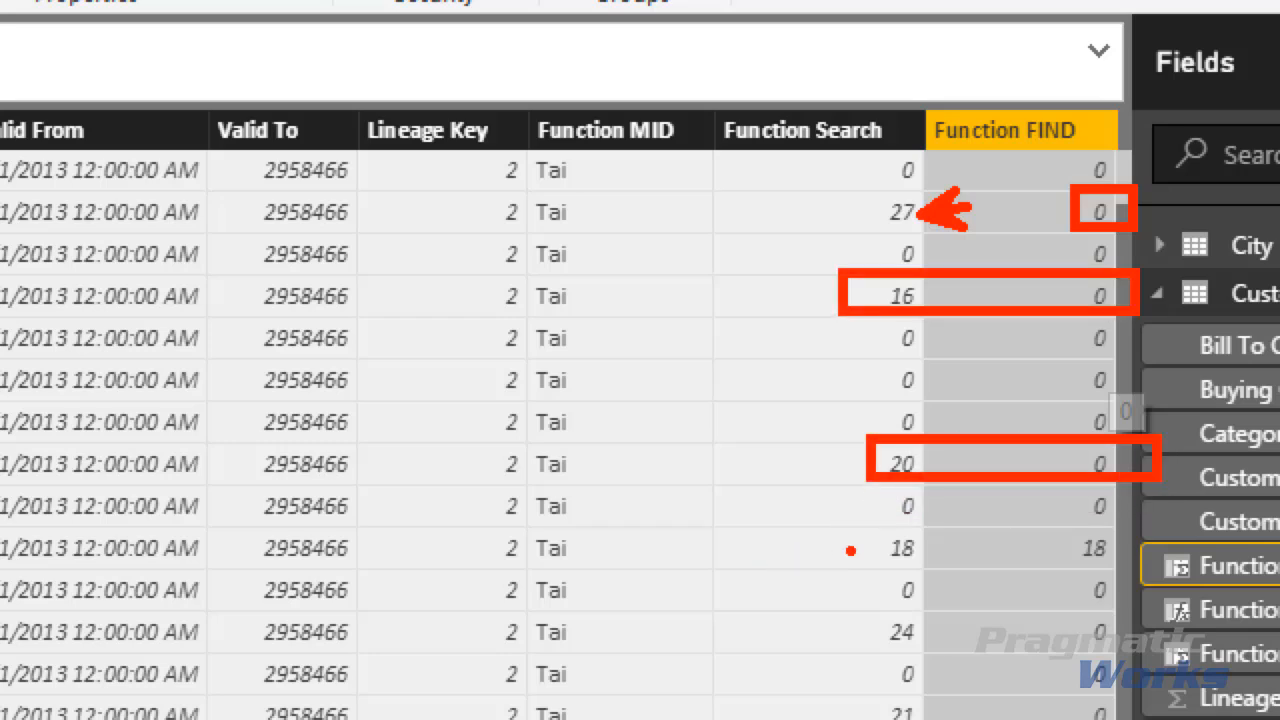
left_click_drag(738, 549, 855, 549)
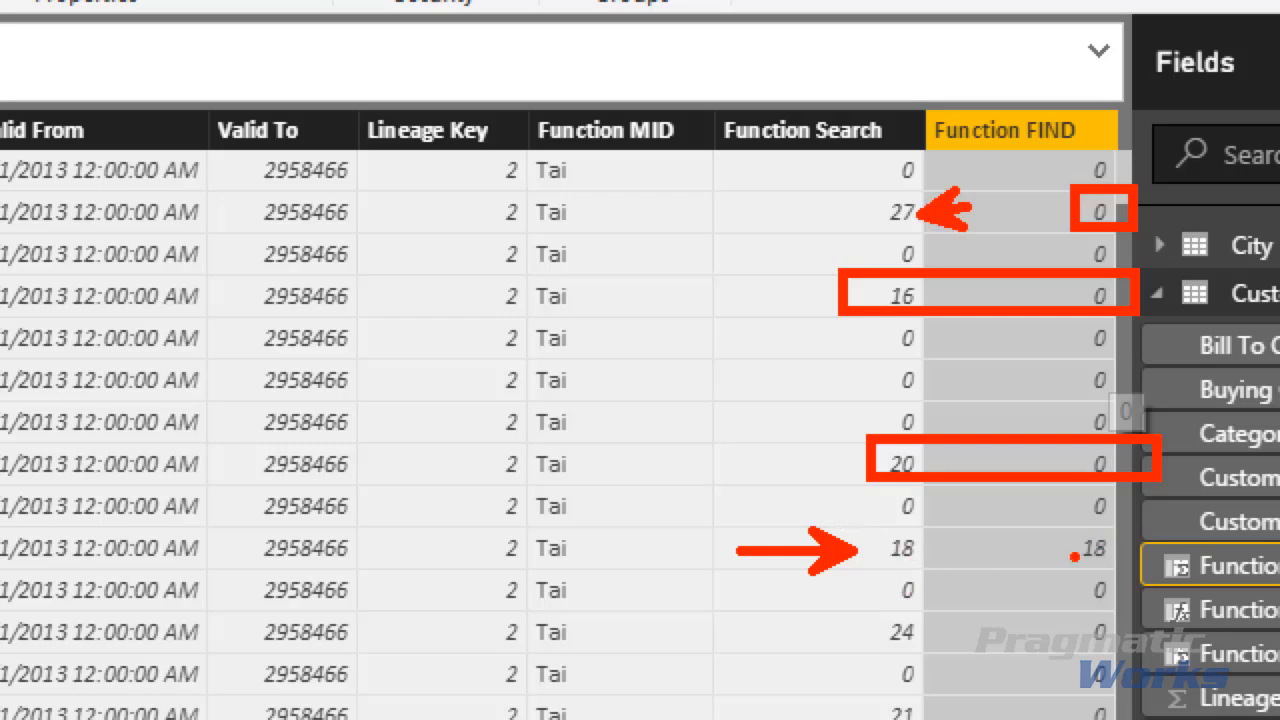
mouse_move(1104, 533)
left_mouse_down()
mouse_move(1040, 562)
mouse_move(1116, 570)
left_mouse_up()
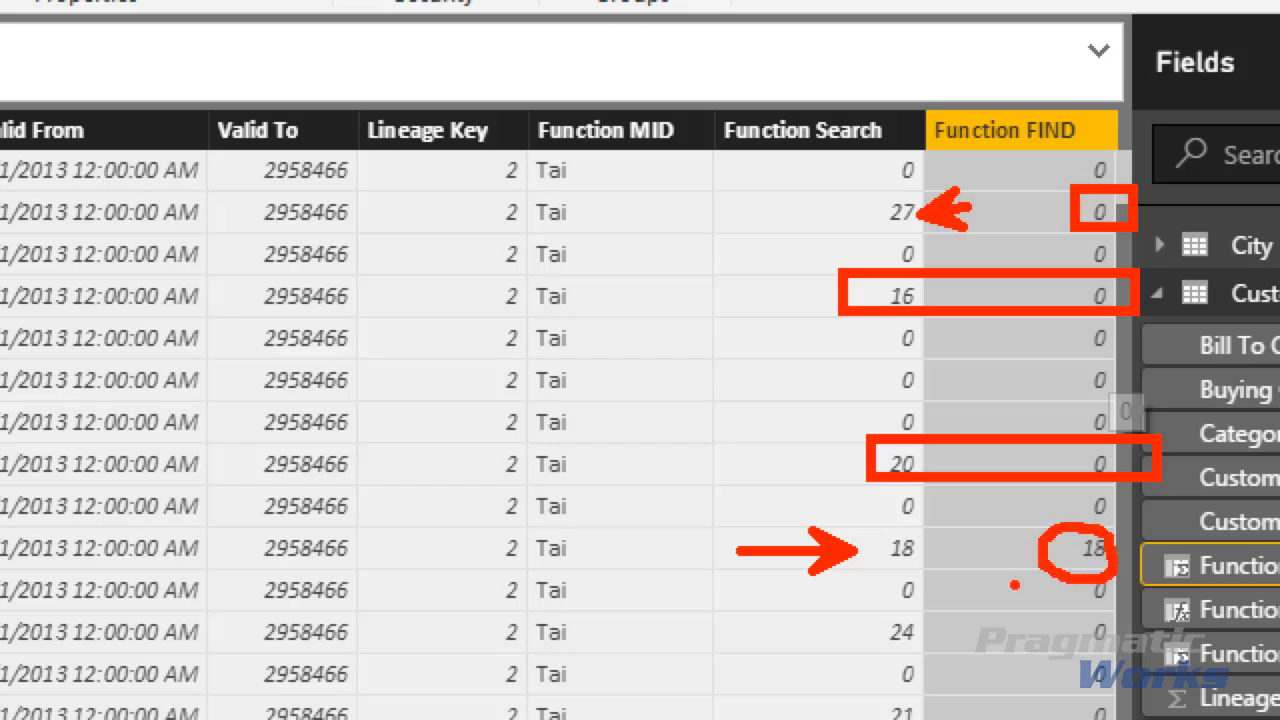
key("Escape")
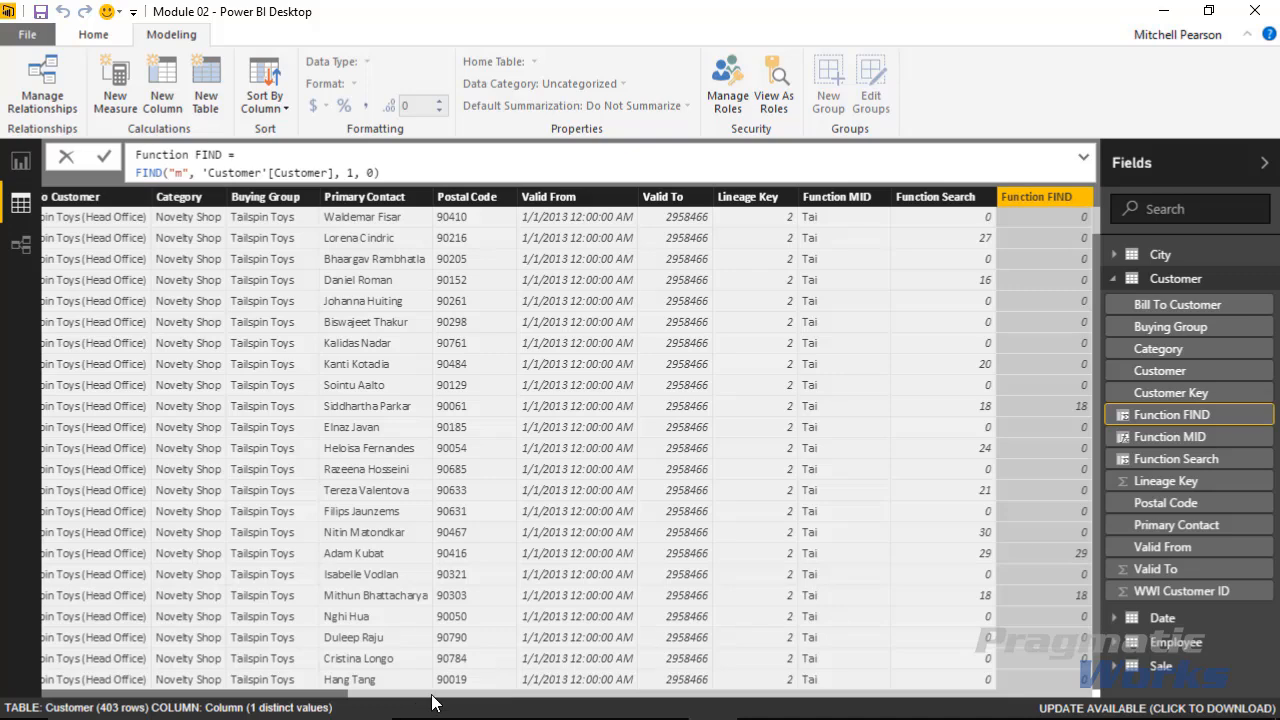
- Return to the Customer column and examine the upper- and lower-case M in the customer names
left_click_drag(434, 697, 68, 705)
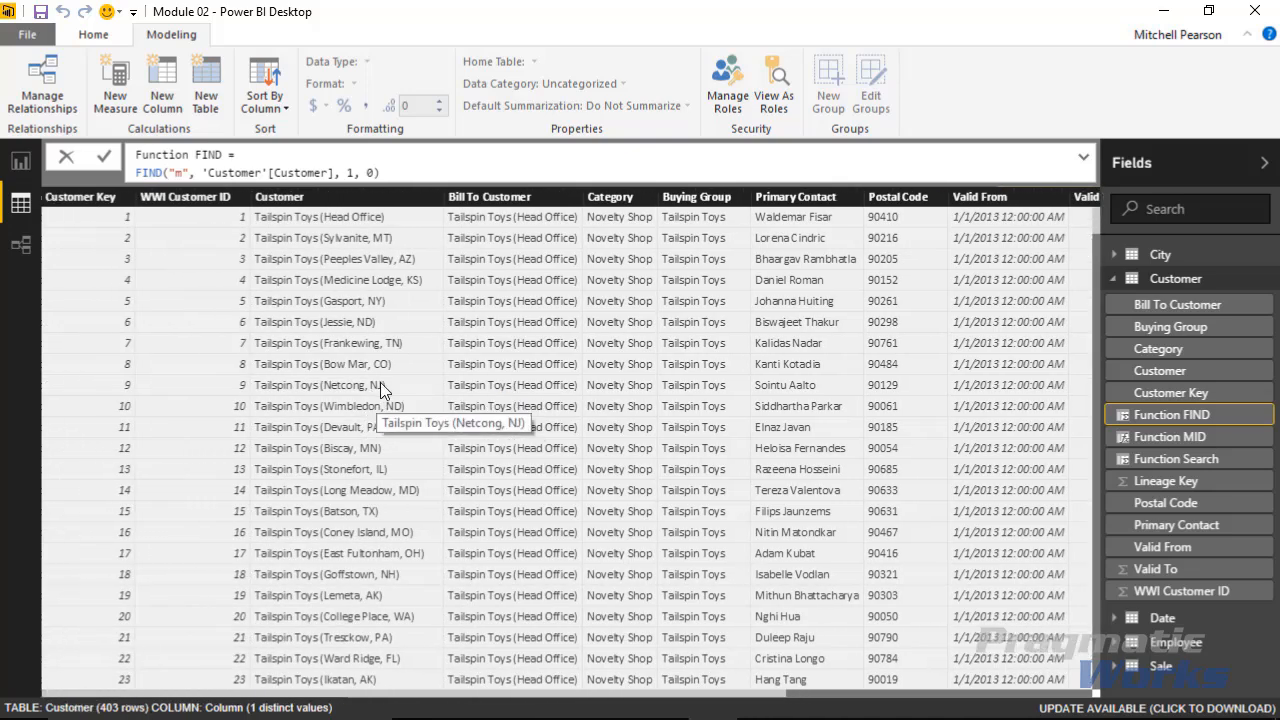
left_click(360, 554)
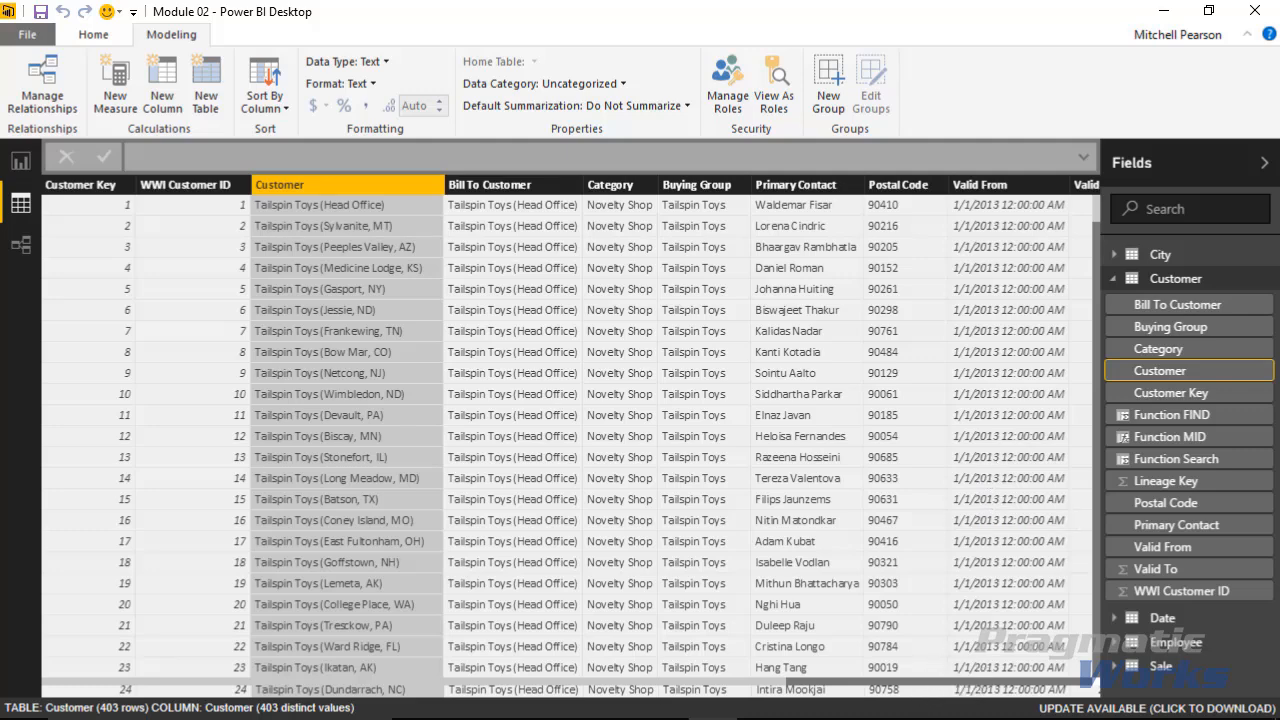
left_click(517, 718)
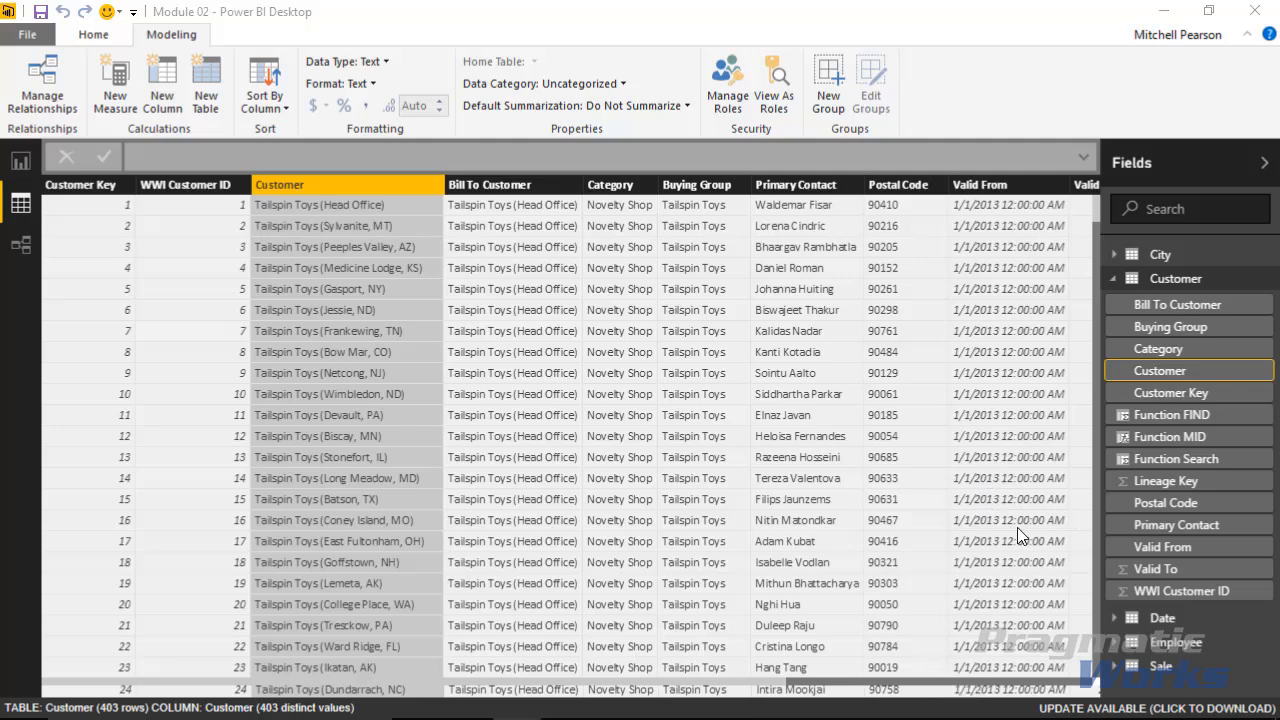
left_click(232, 327)
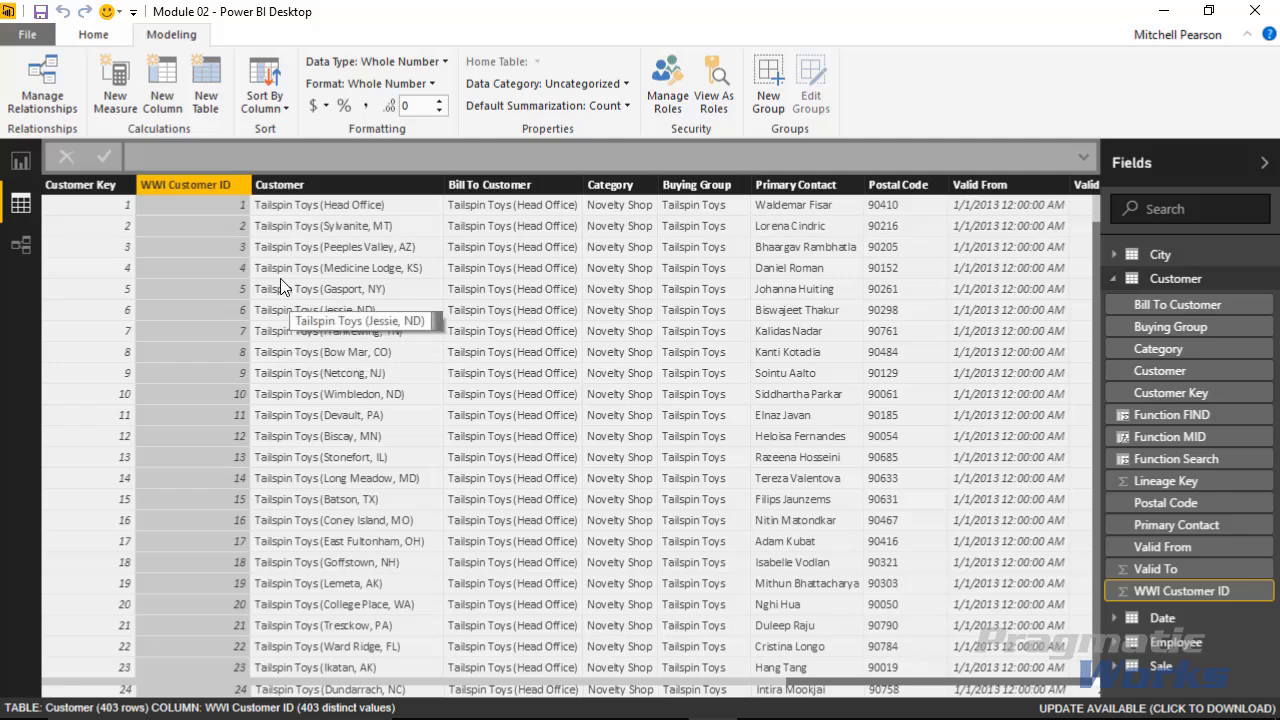
left_click(300, 186)
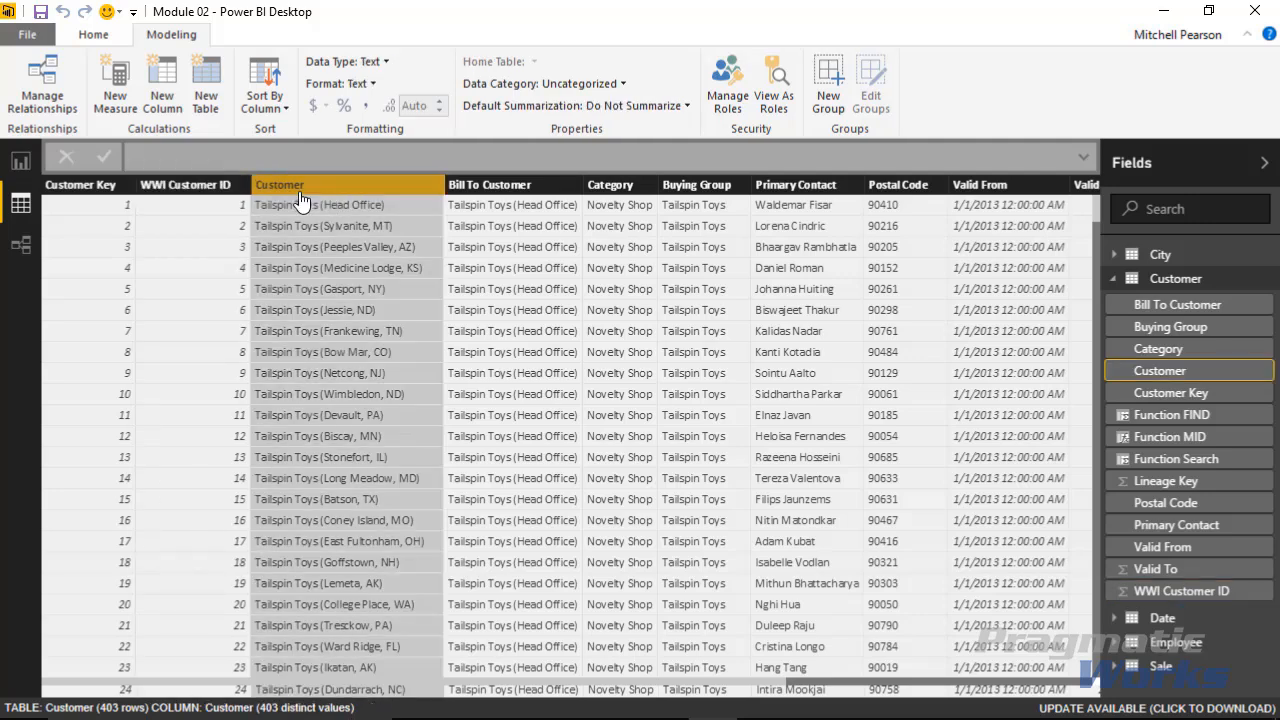
- Add a calculated column to the Customer table and name it Function LENGTH
left_click(164, 88)
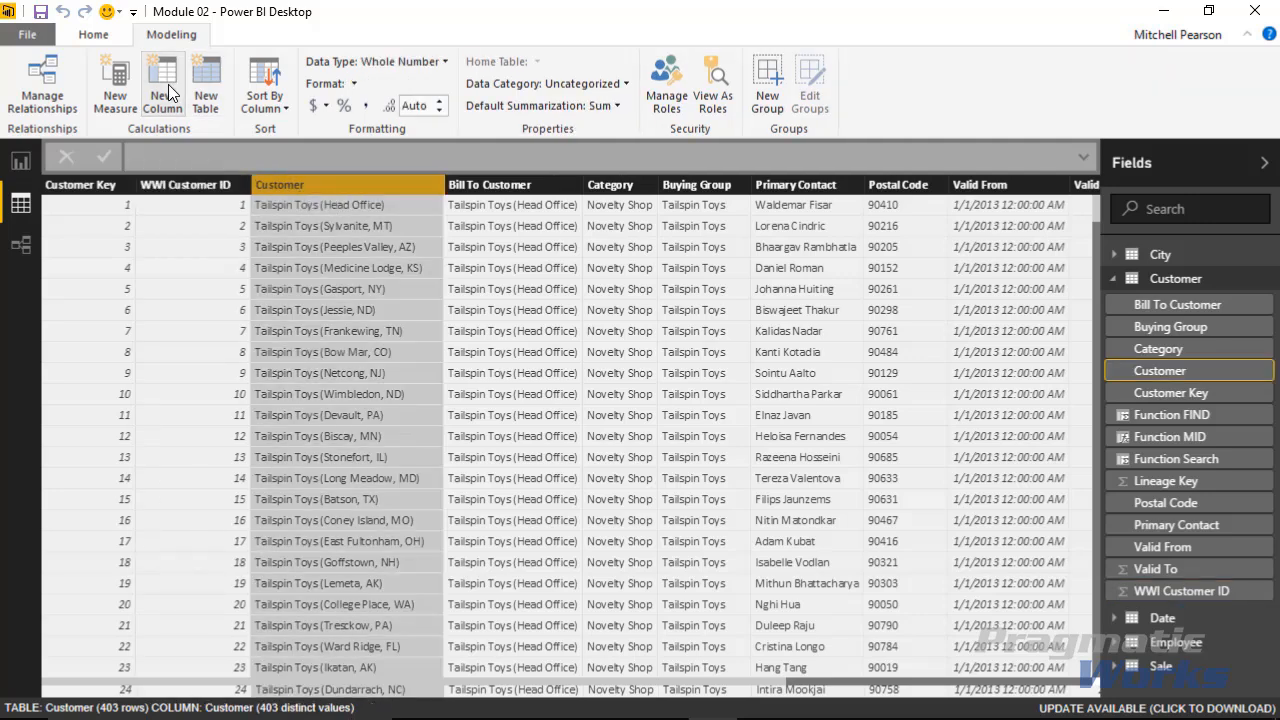
double_click(151, 158)
type("FUNCTION =")
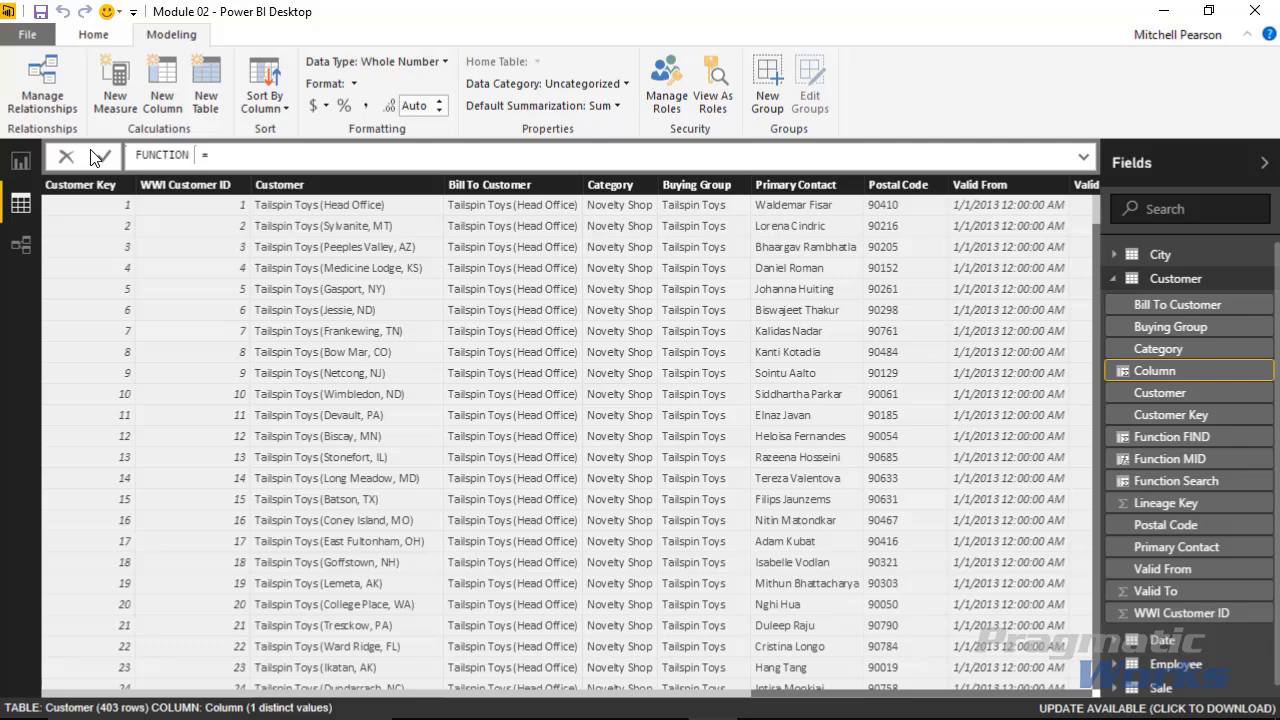
key("BackSpace")
key("BackSpace")
key("BackSpace")
key("BackSpace")
key("BackSpace")
key("BackSpace")
key("BackSpace")
key("BackSpace")
type("unction LENGTH")
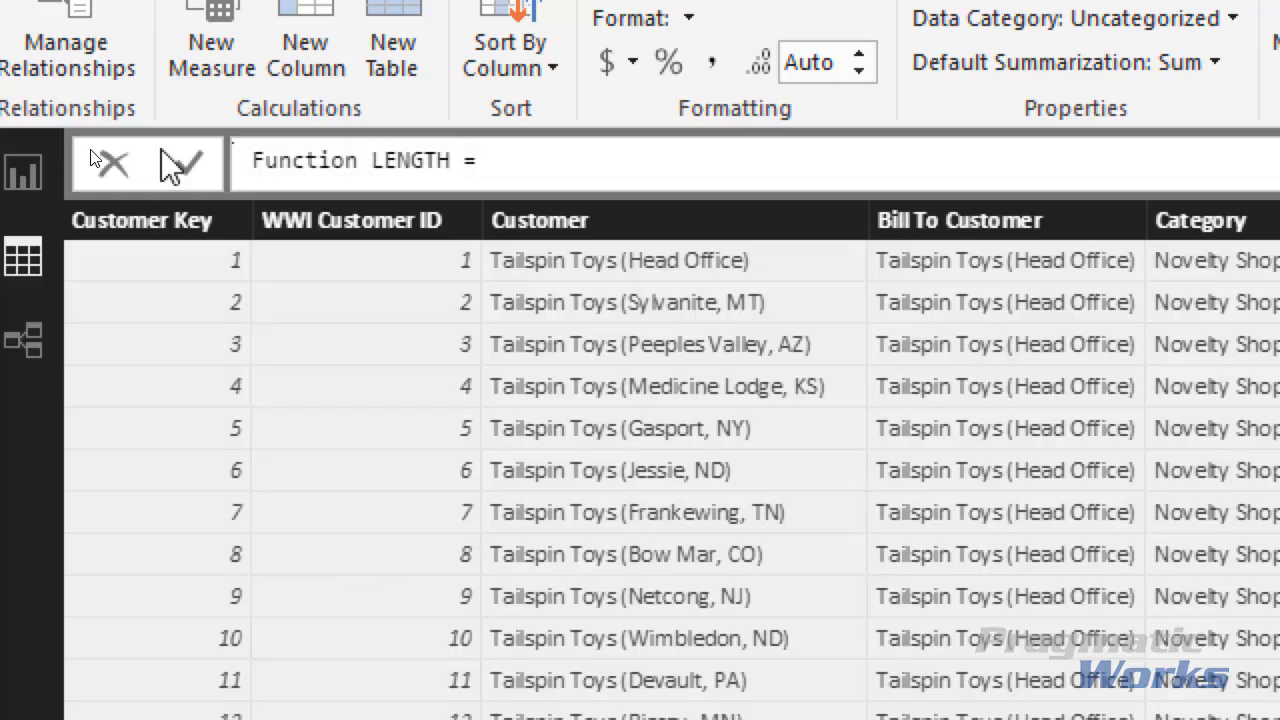
- Write the Function LENGTH formula as LEN('Customer'[Customer])
key("End")
type("EN('C")
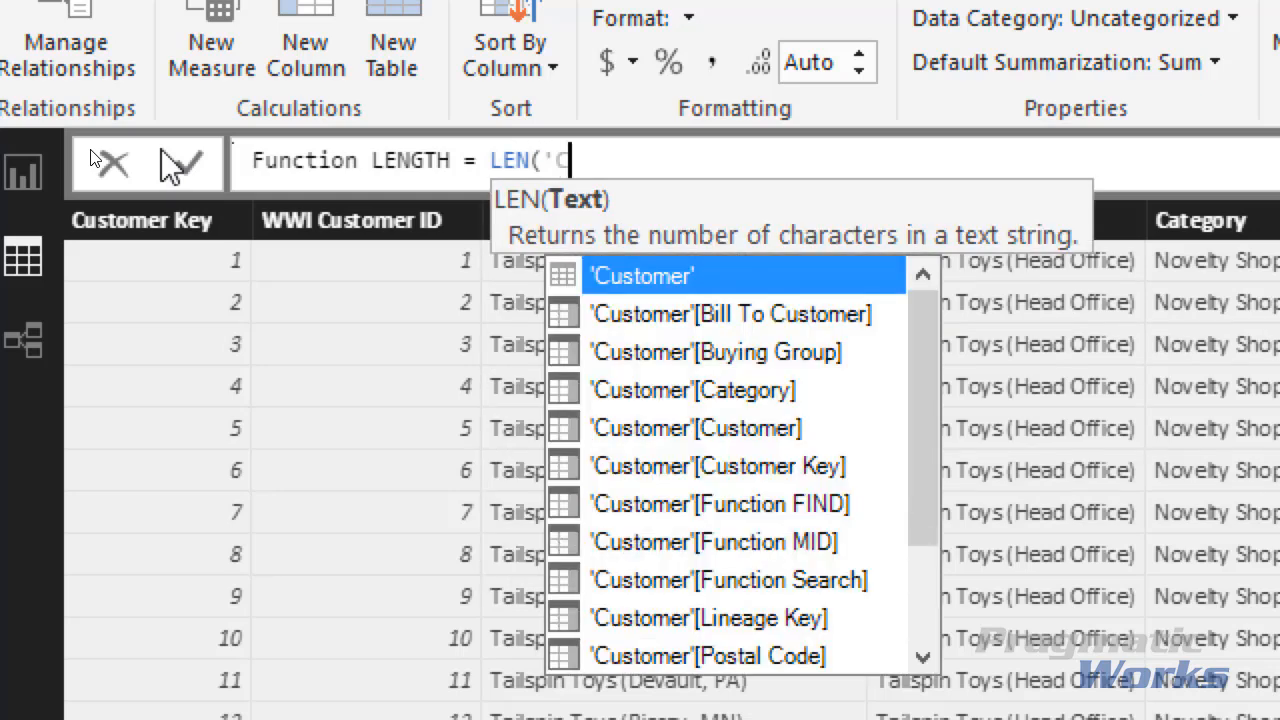
type("ustomer'[Cust")
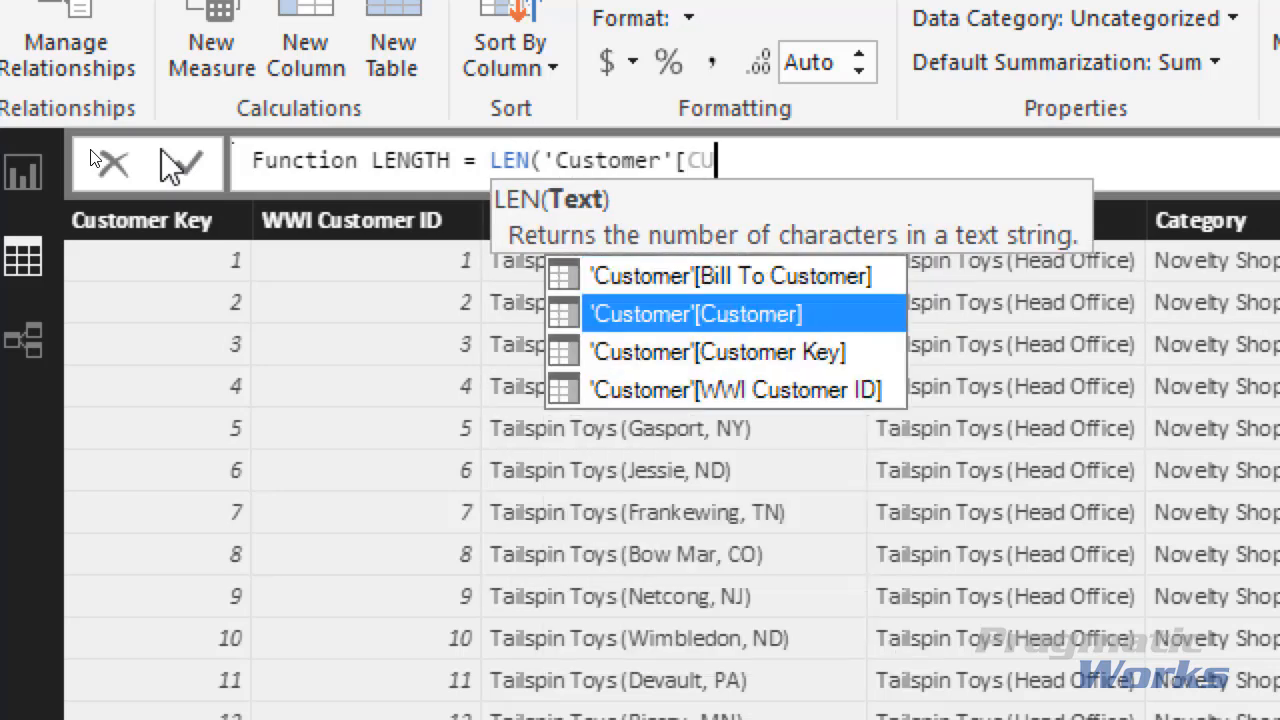
key("Tab")
type(")")
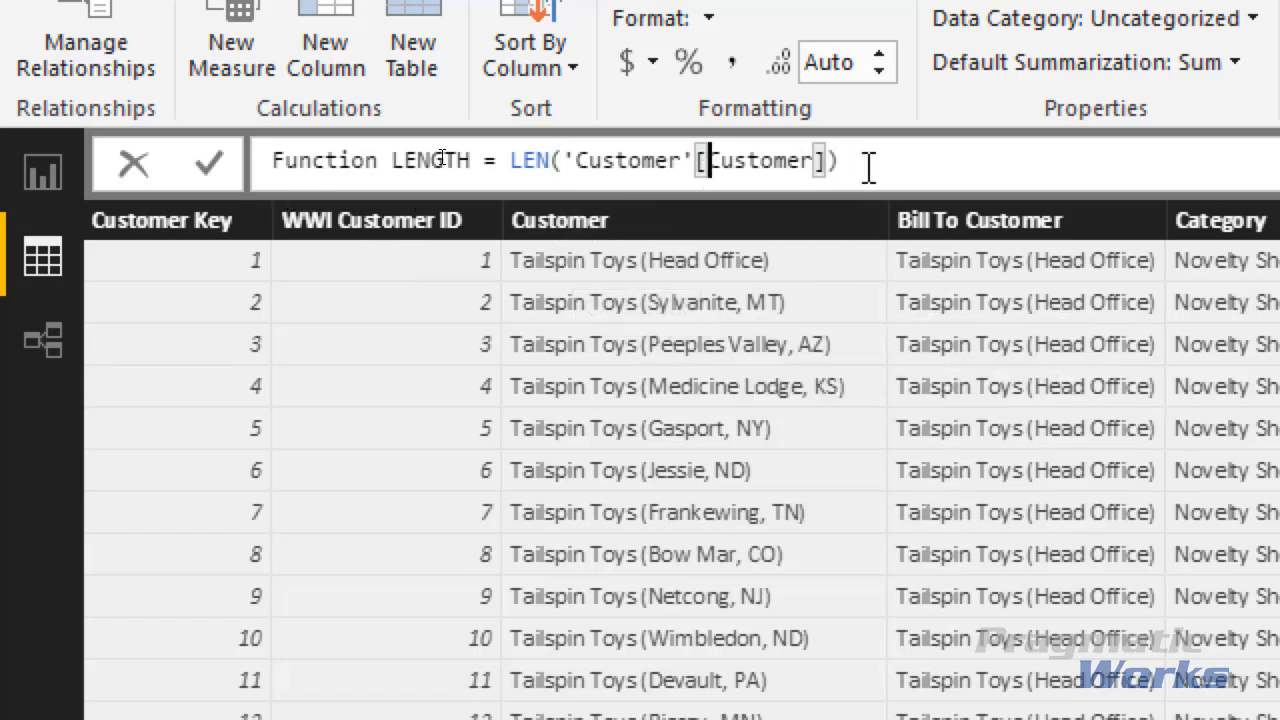
- Commit the Function LENGTH formula and examine the character counts in the new column
left_click_drag(866, 166, 535, 140)
left_click(496, 158)
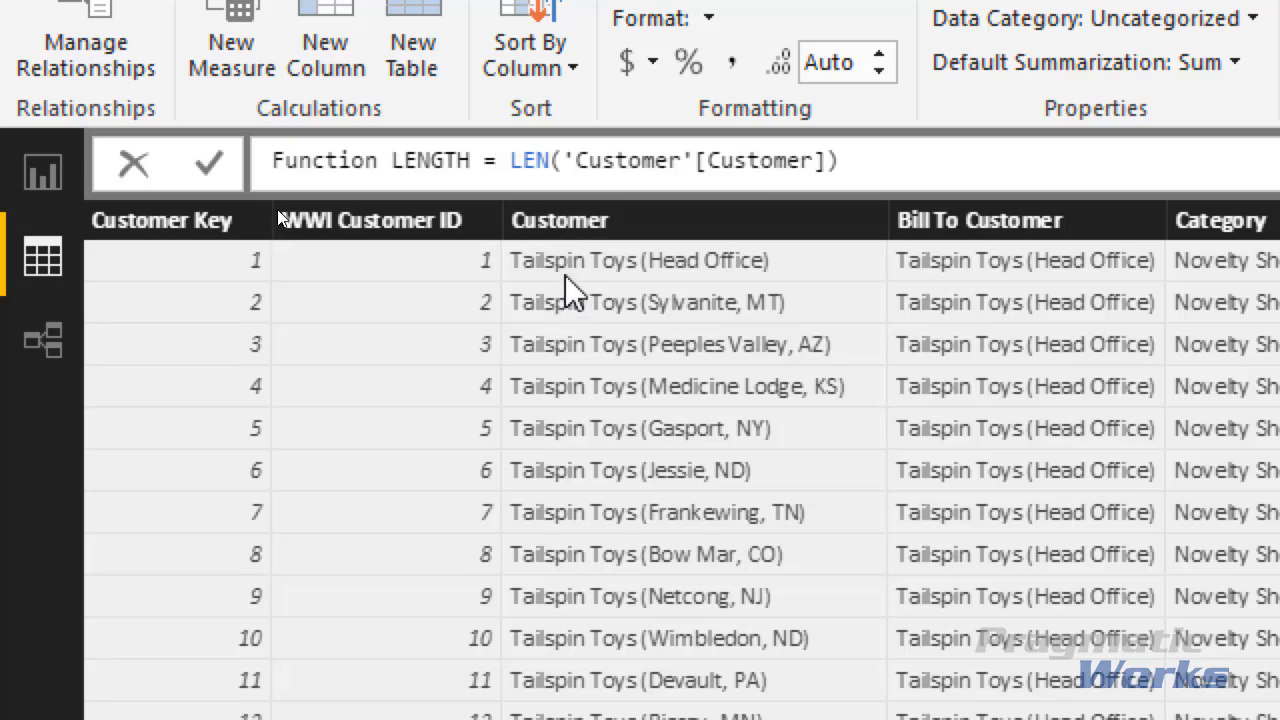
left_click(665, 275)
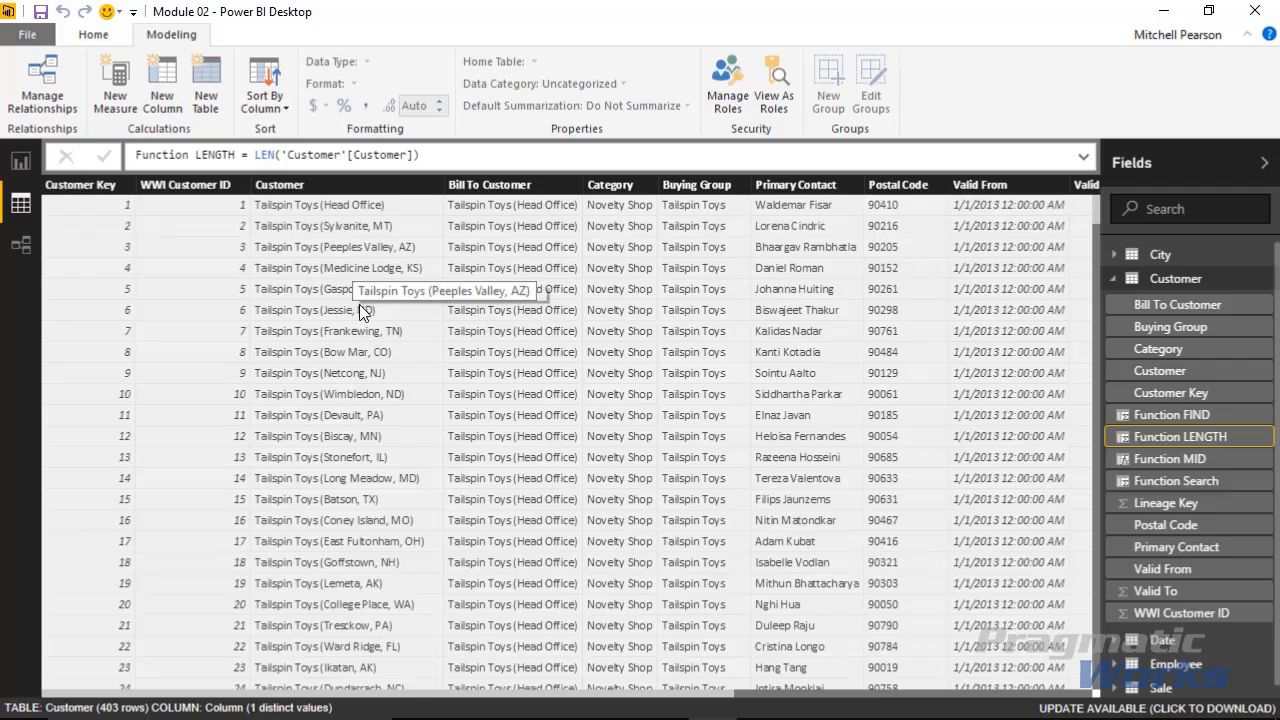
left_click_drag(543, 697, 980, 706)
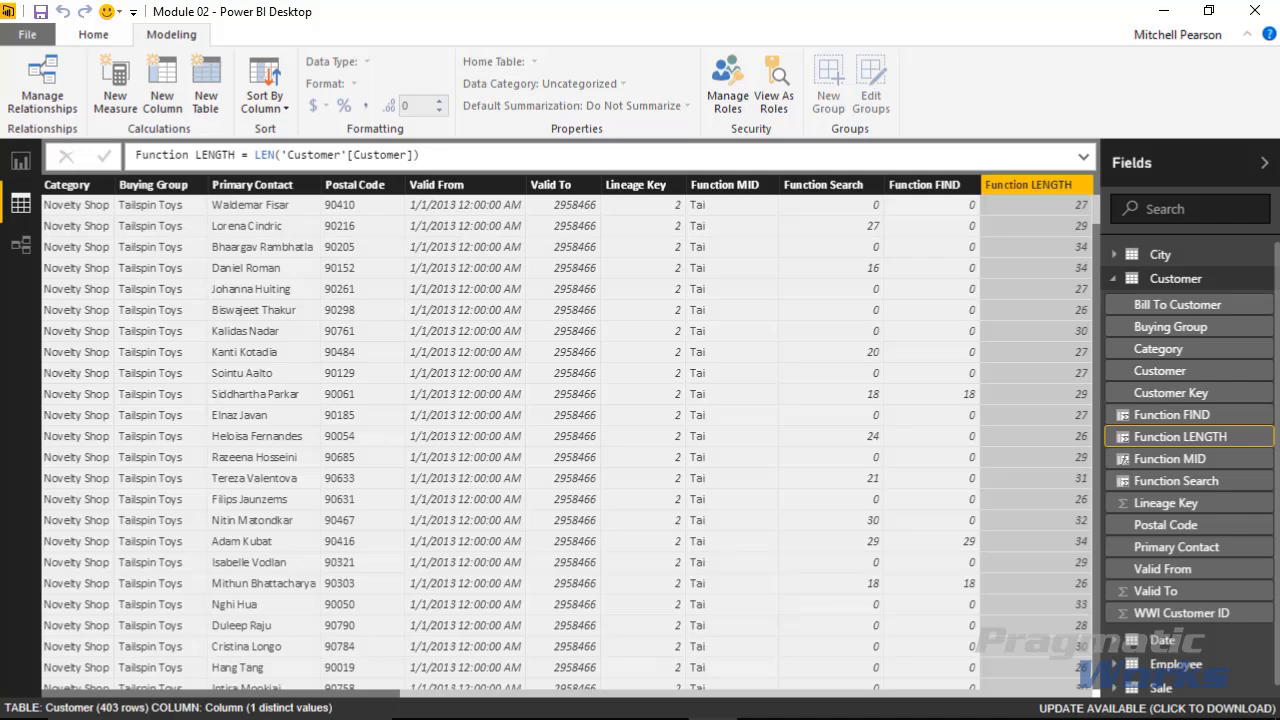
- Add a calculated column named Function Length minus Mid and begin its formula with LEN('Customer'[Customer])
left_click(156, 79)
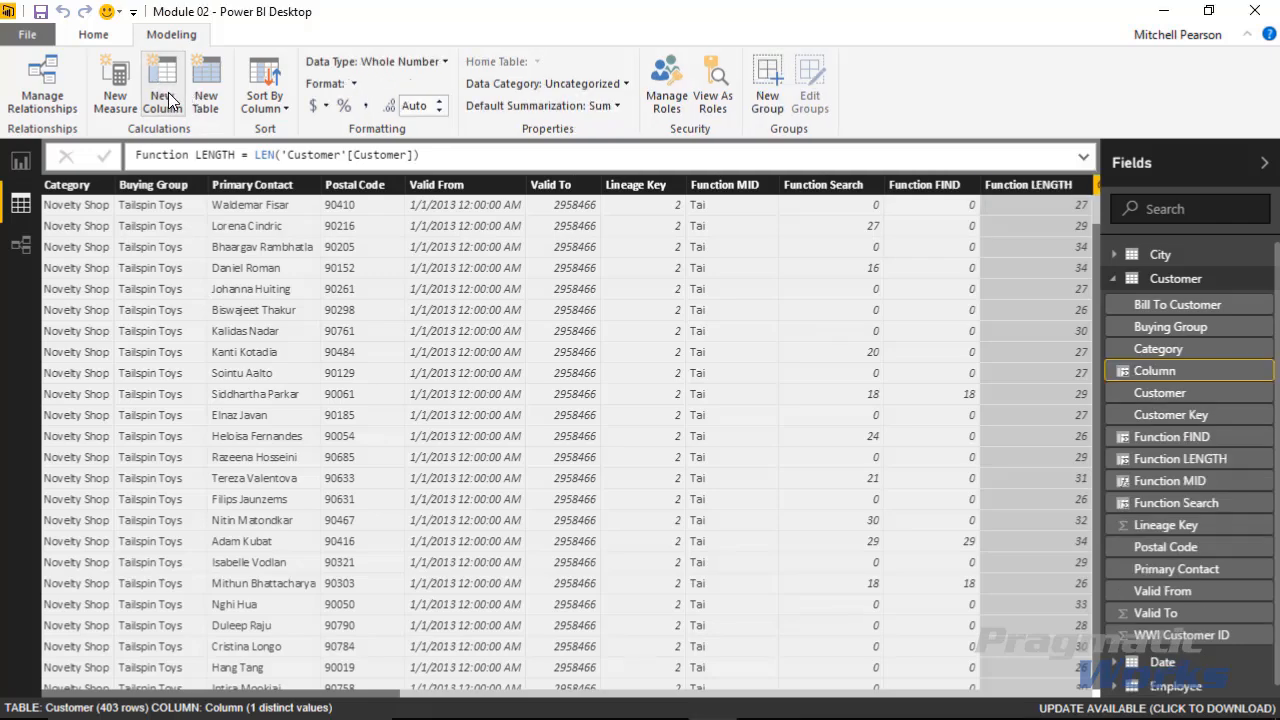
left_click_drag(184, 157, 128, 158)
type("f")
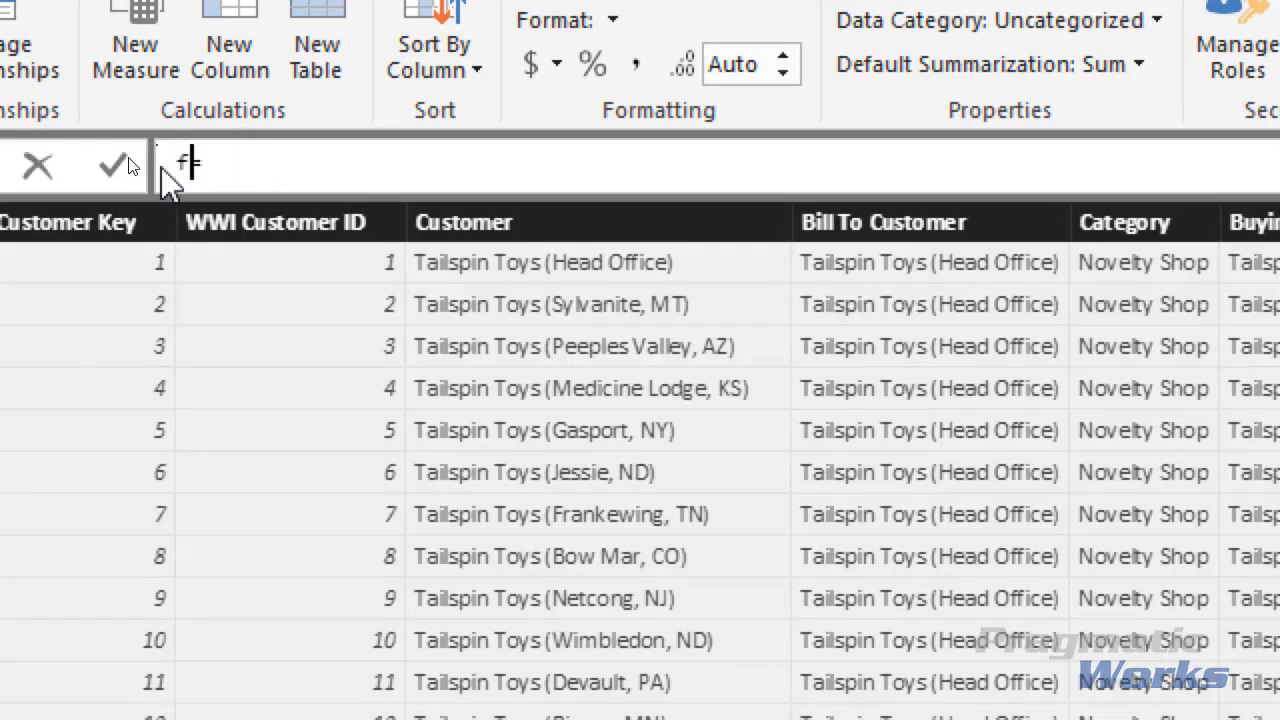
type("UNCTion Length minus Mid=")
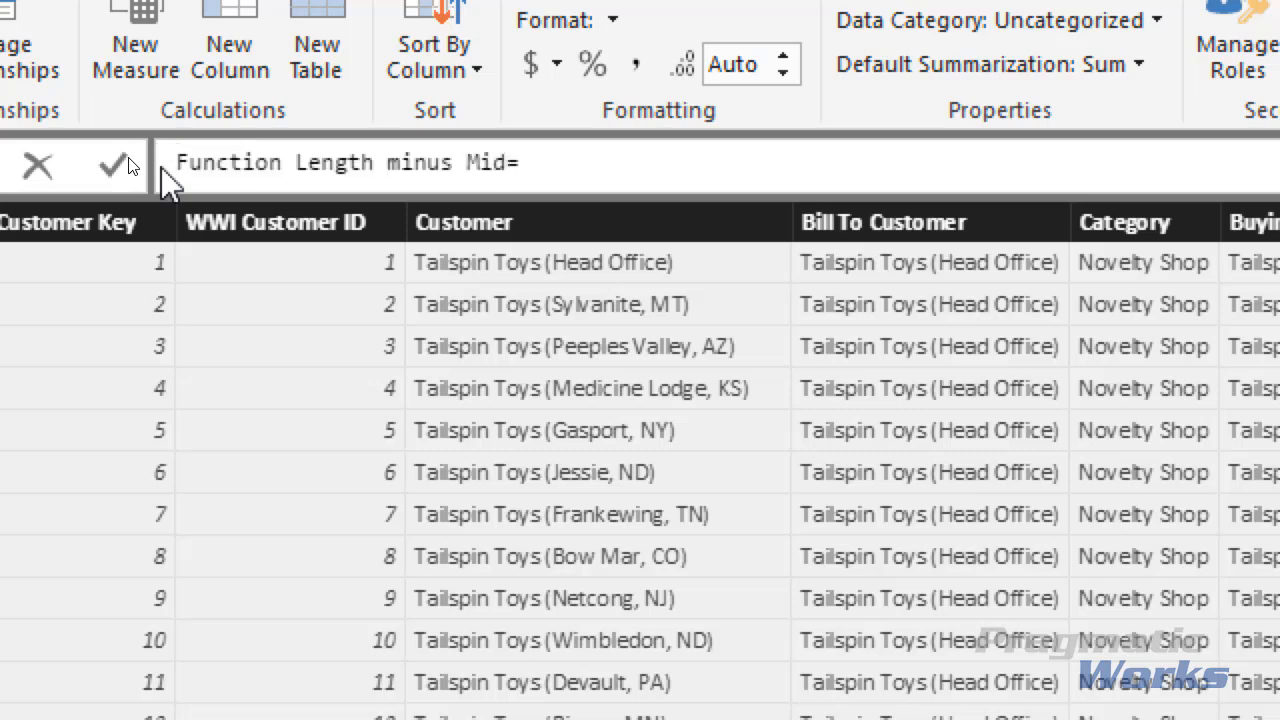
type(" LEN('Customer'")
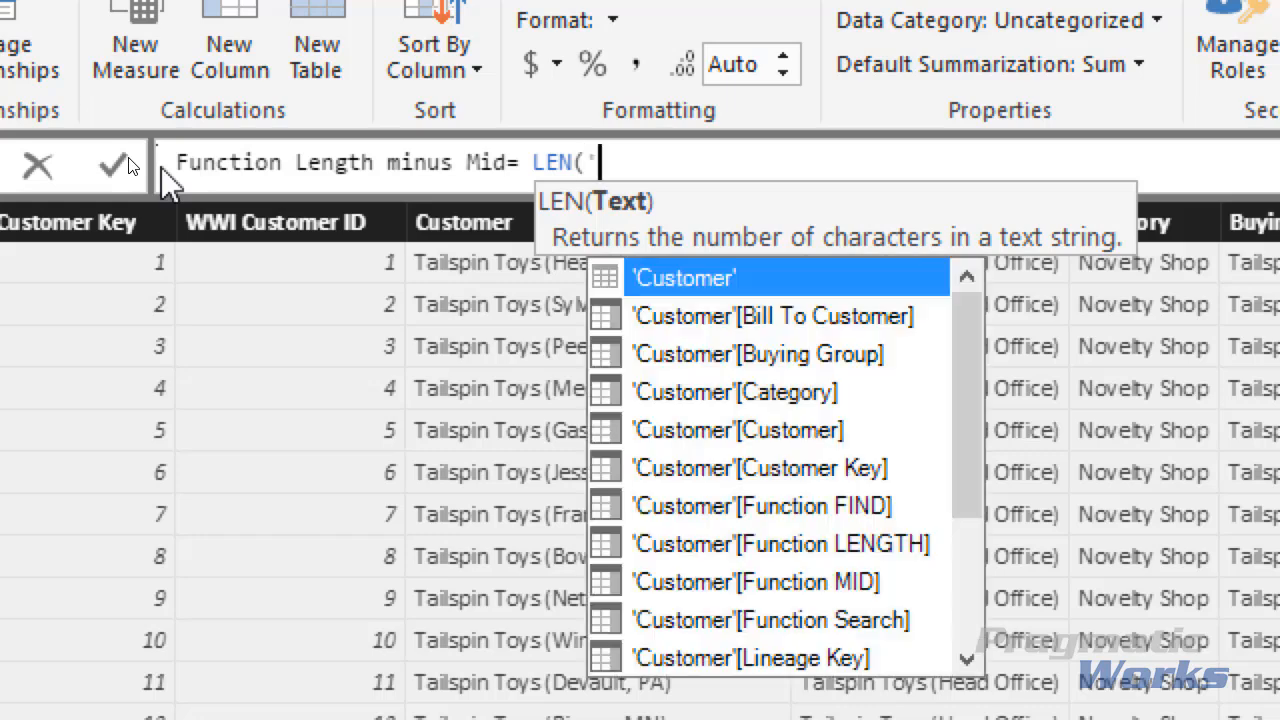
type("[C")
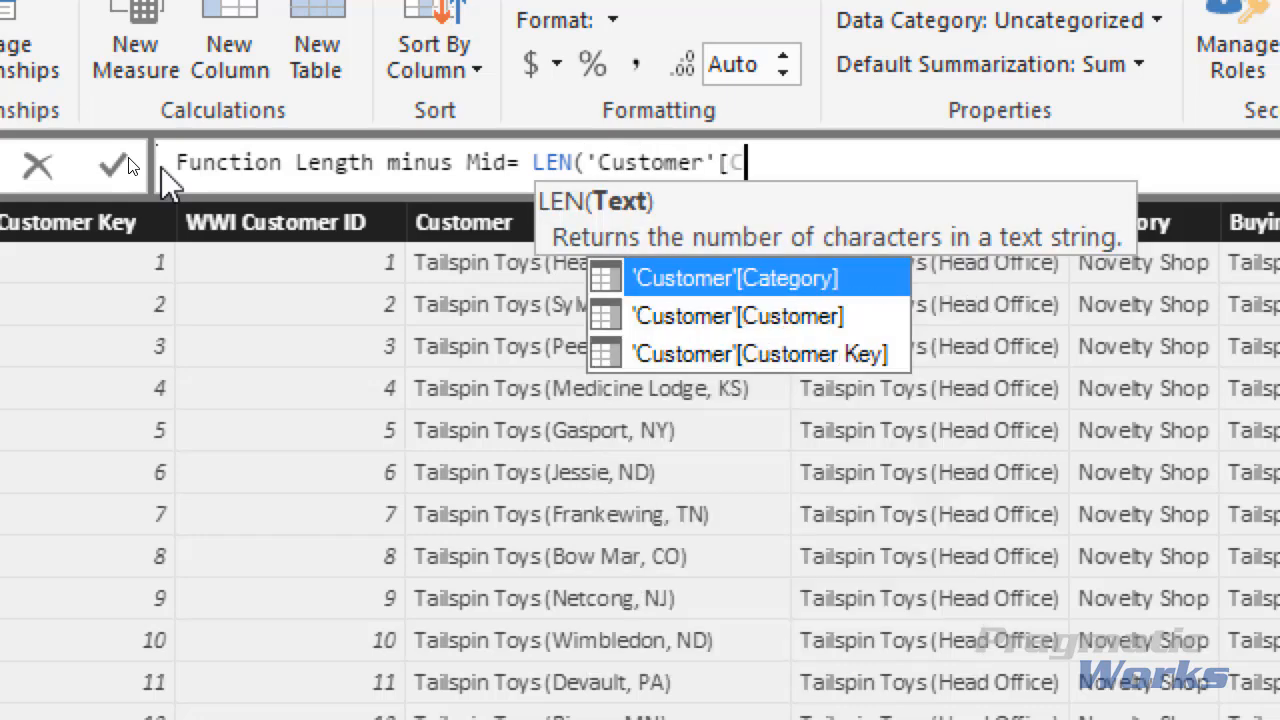
type("ustomer]) ")
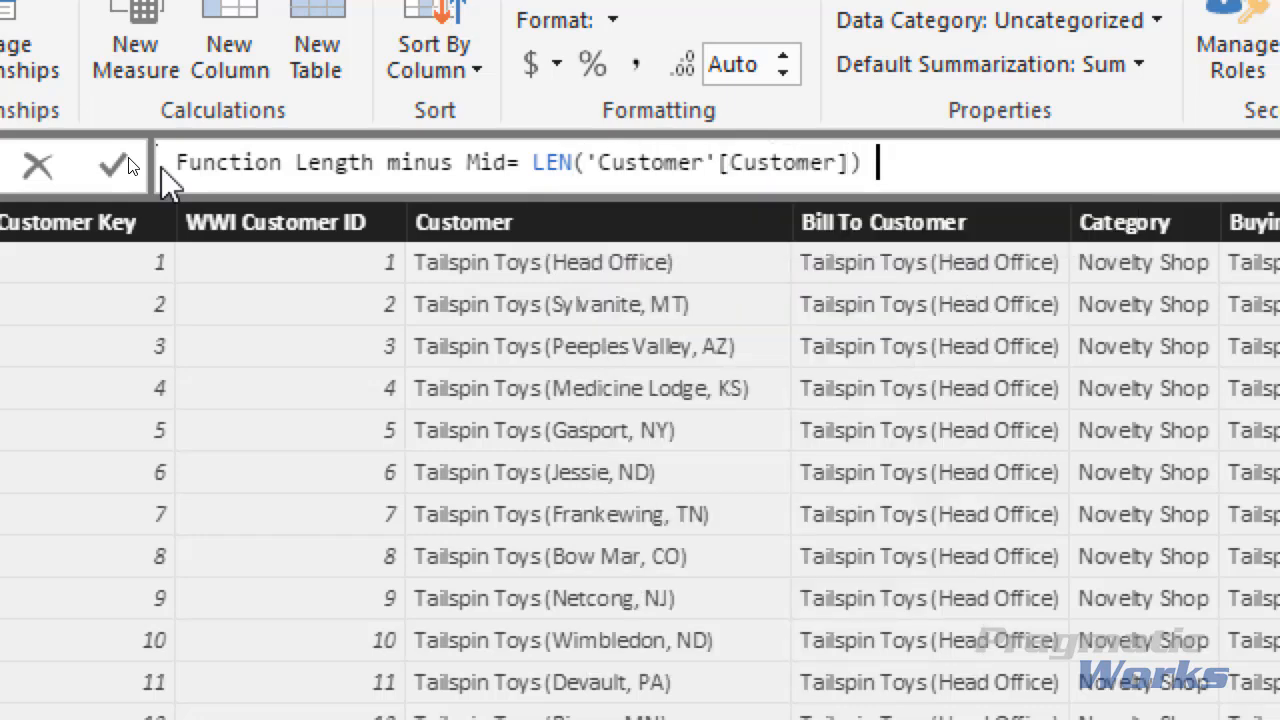
- Subtract a MID function with the arguments "(", 1 and 0 from the LEN expression
type("- mid")
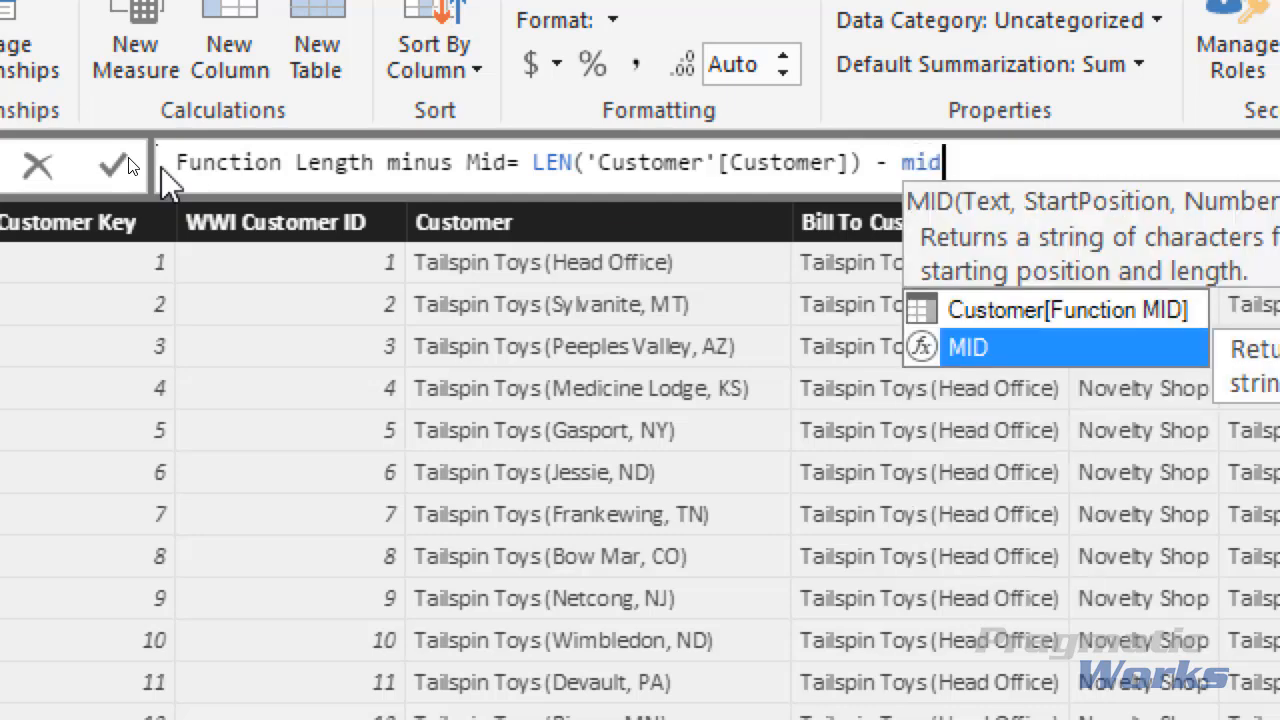
key("Tab")
type("\"")
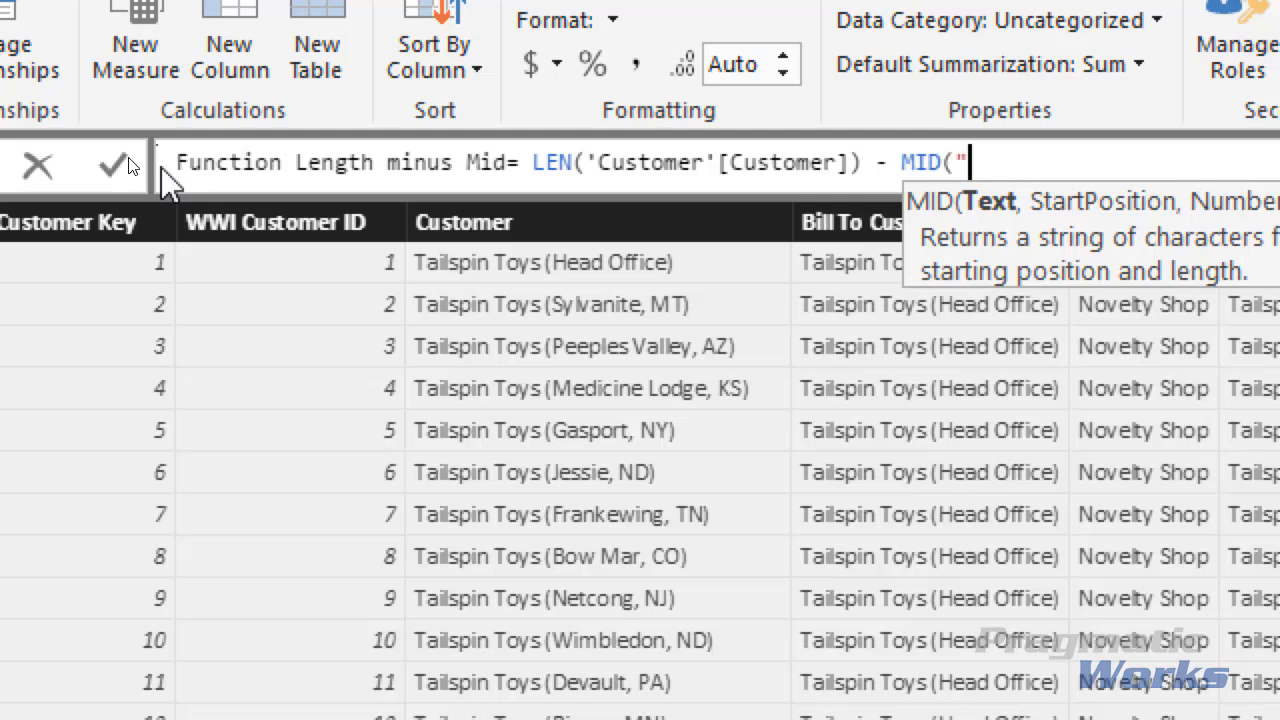
type("(\", ")
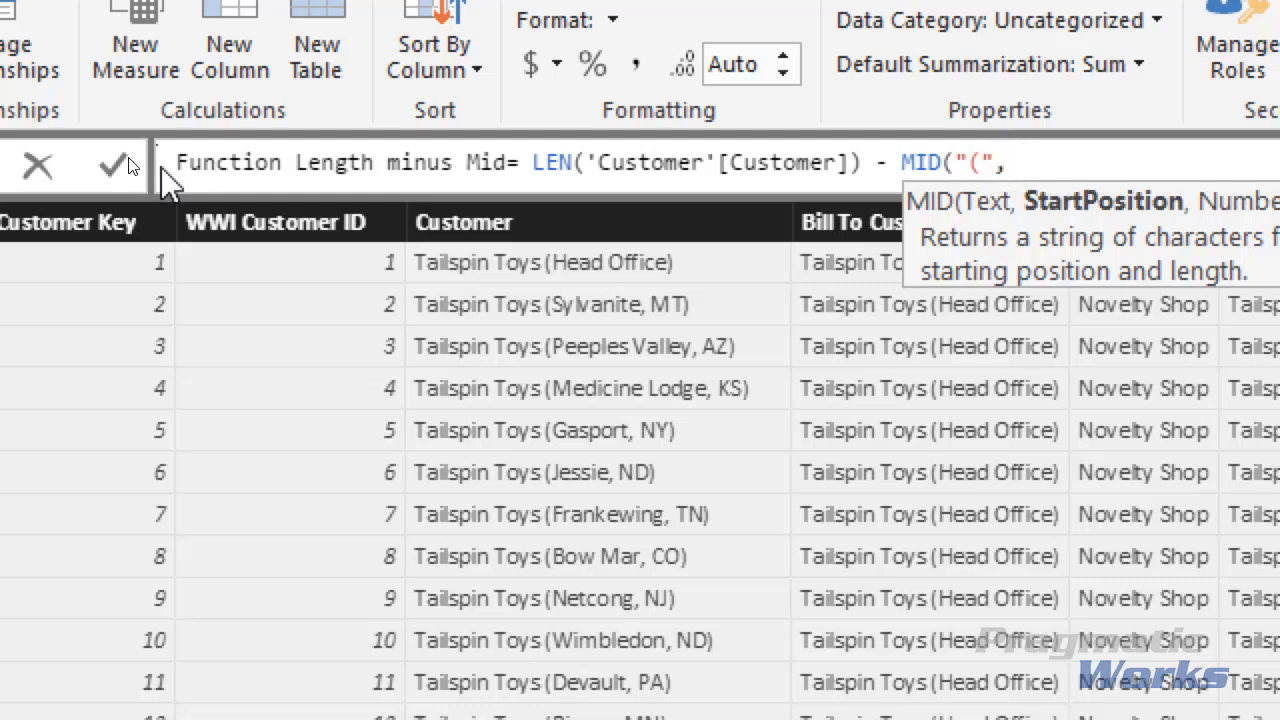
type("1,")
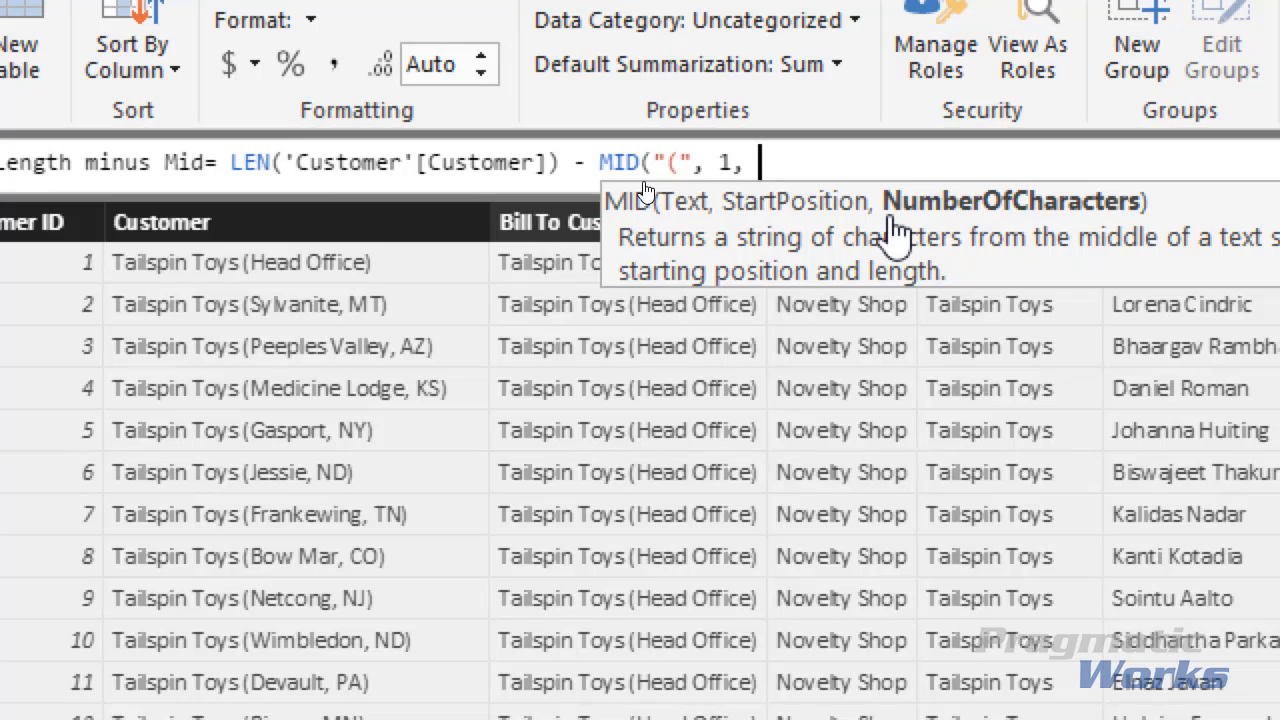
type("0)")
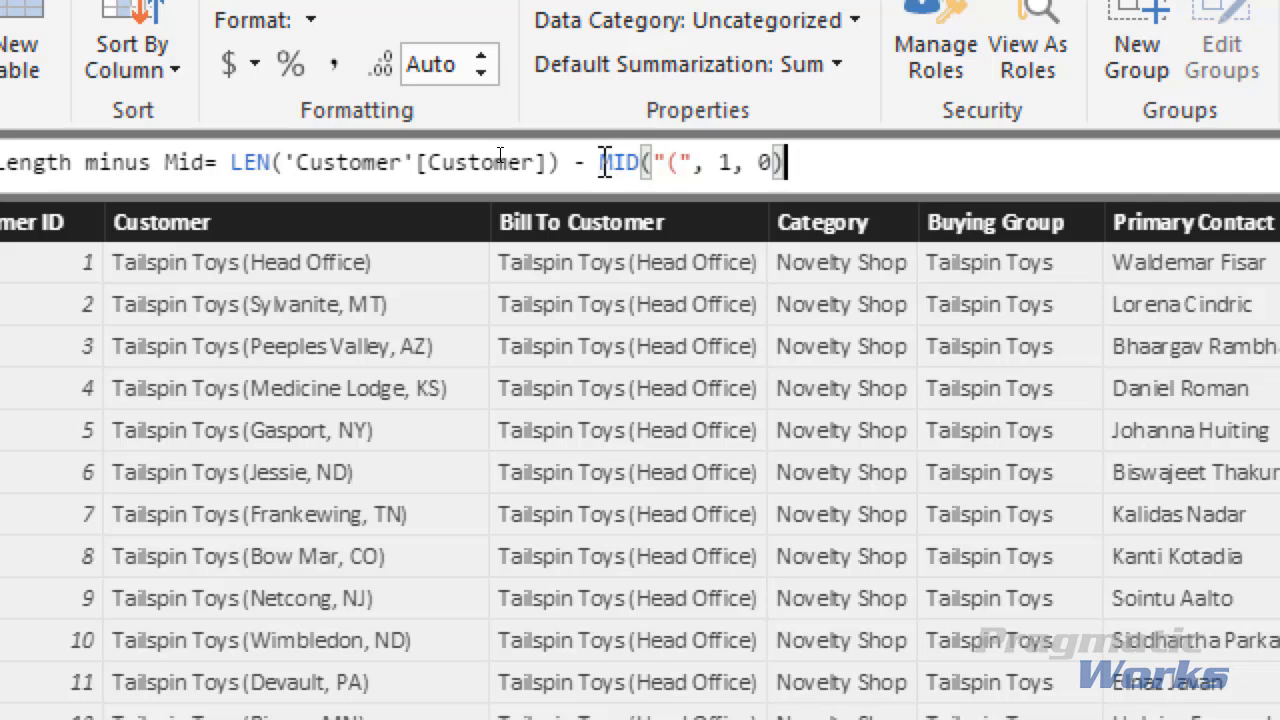
- Replace the MID function name with SEARCH in the Function Length minus Mid formula, keeping the arguments
left_click_drag(600, 163, 828, 180)
left_click(720, 178)
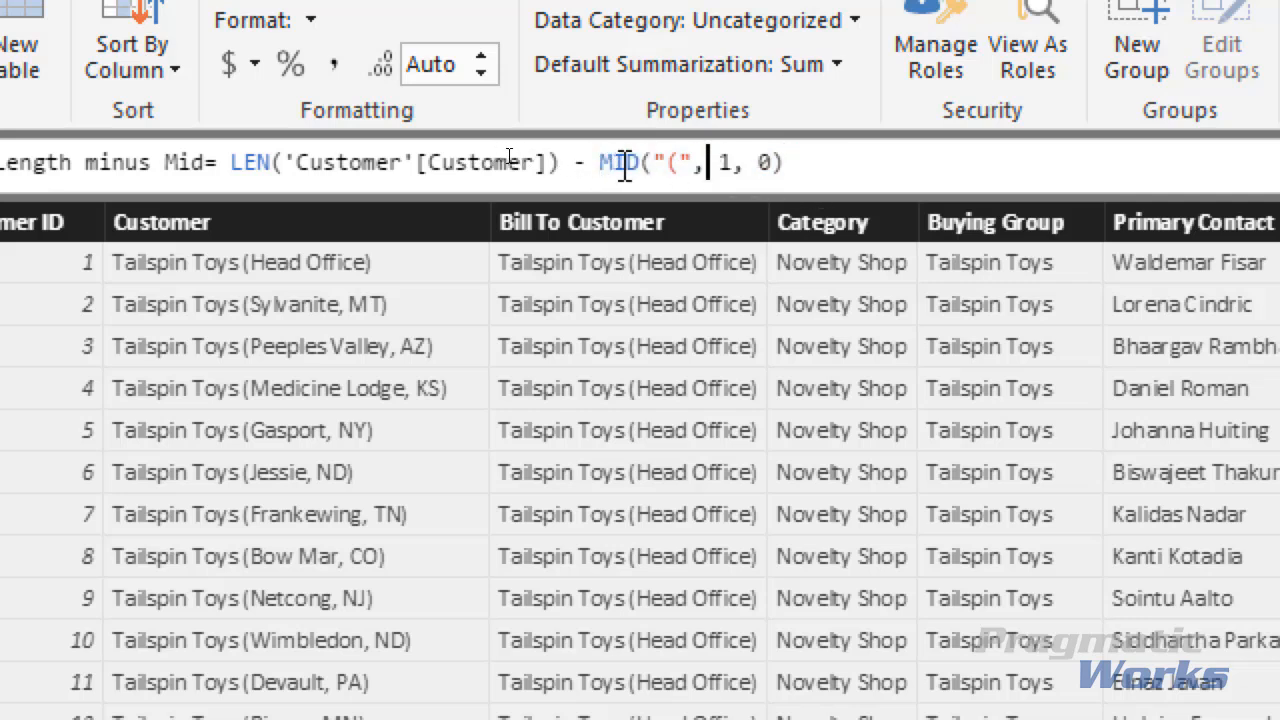
left_click_drag(593, 163, 649, 163)
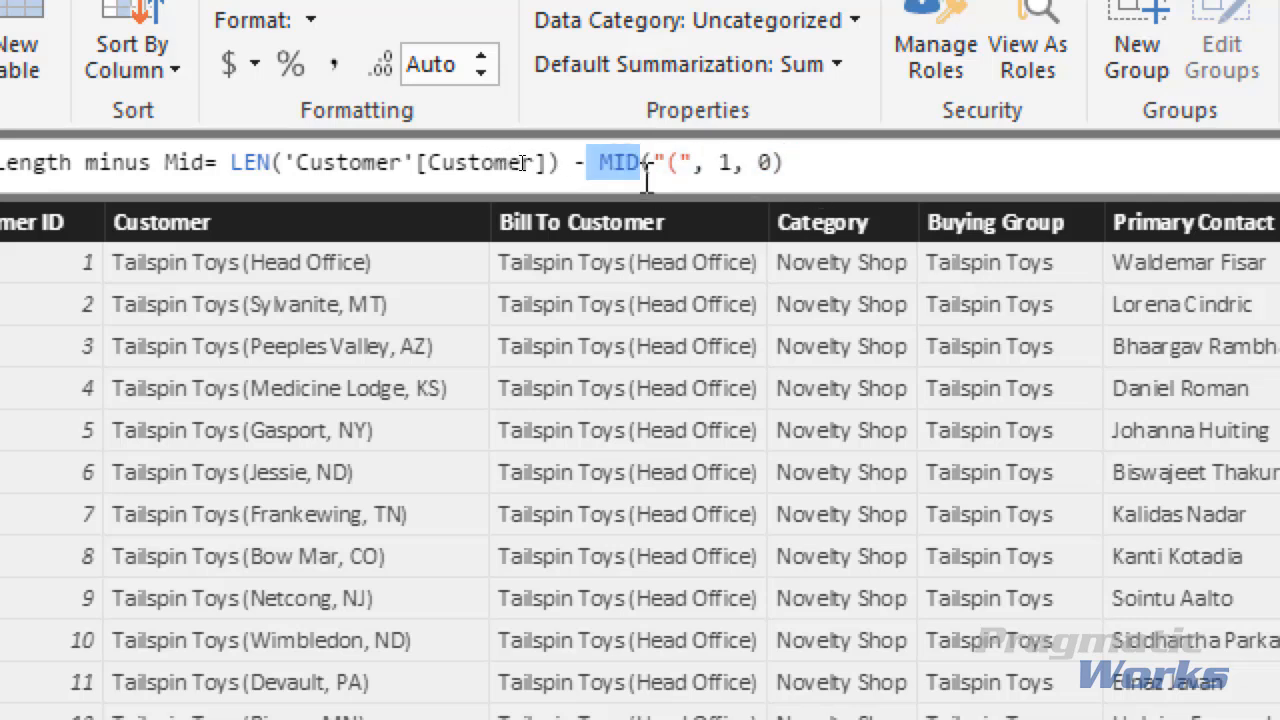
key("BackSpace")
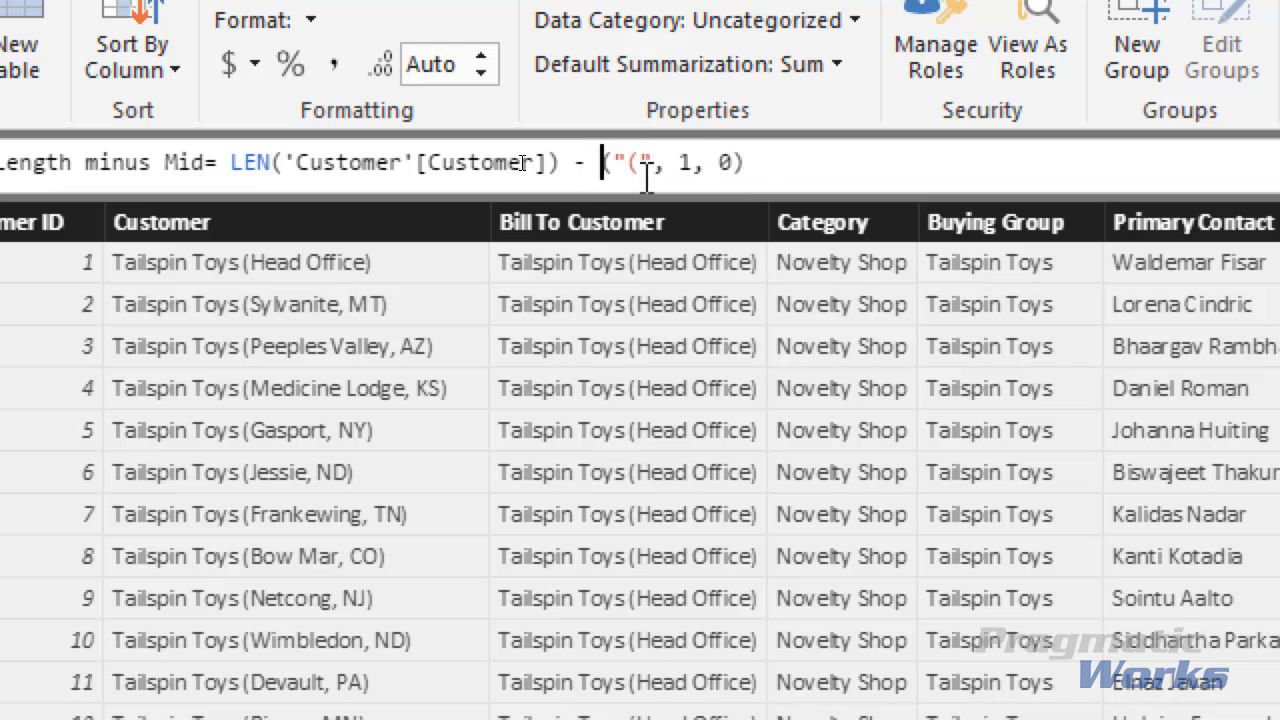
type("SEARCH")
key("Right")
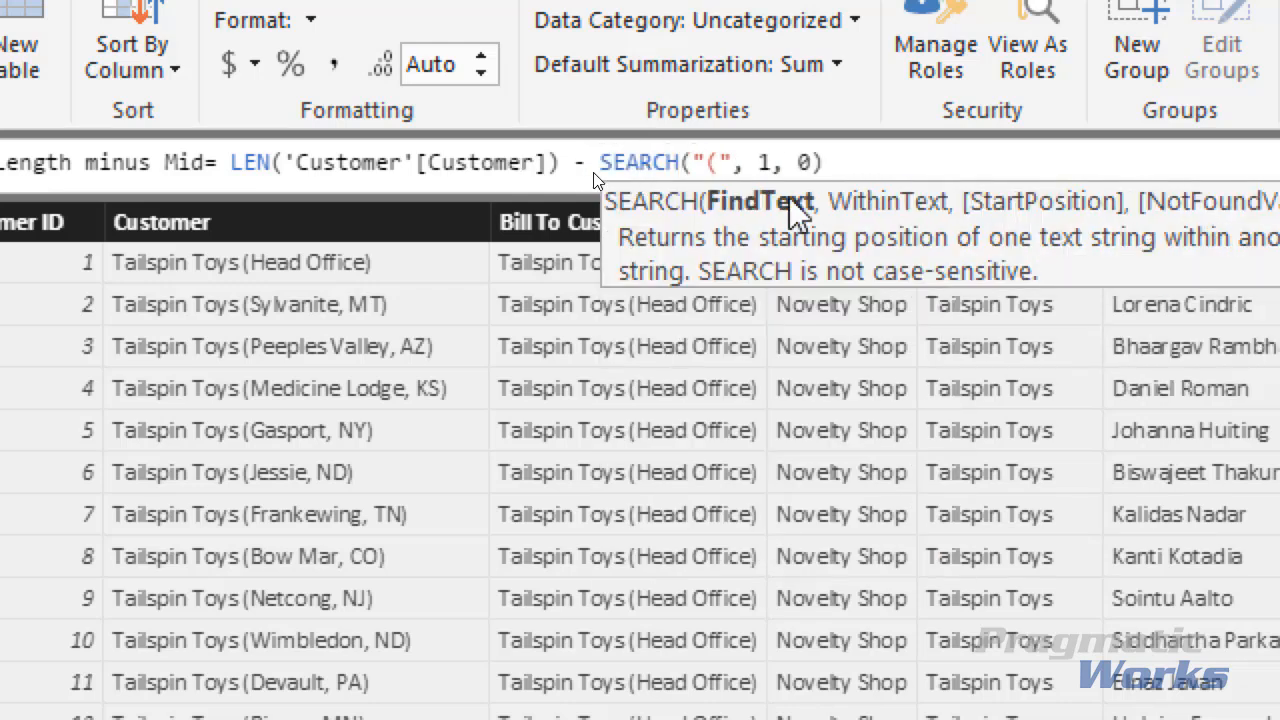
- Complete the SEARCH arguments after "(" with 'Customer'[Customer] as the text to search, start position 1 and not-found value 0
left_click_drag(695, 162, 712, 160)
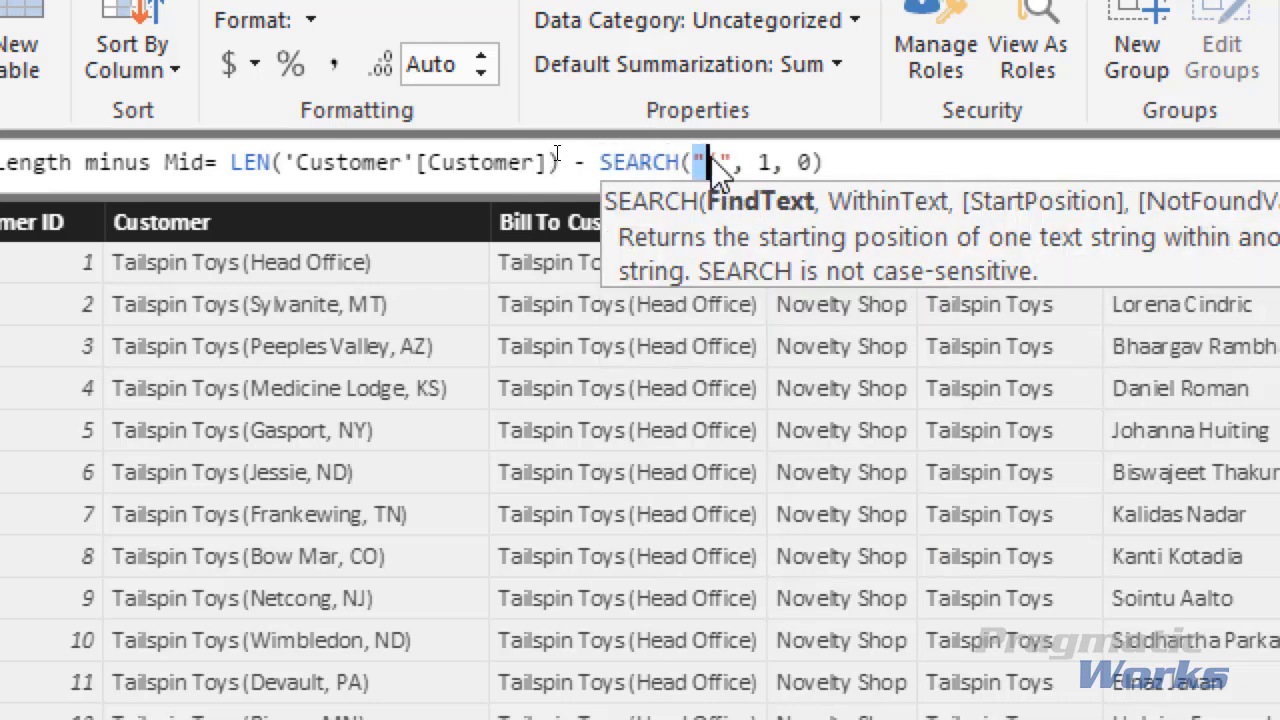
double_click(762, 162)
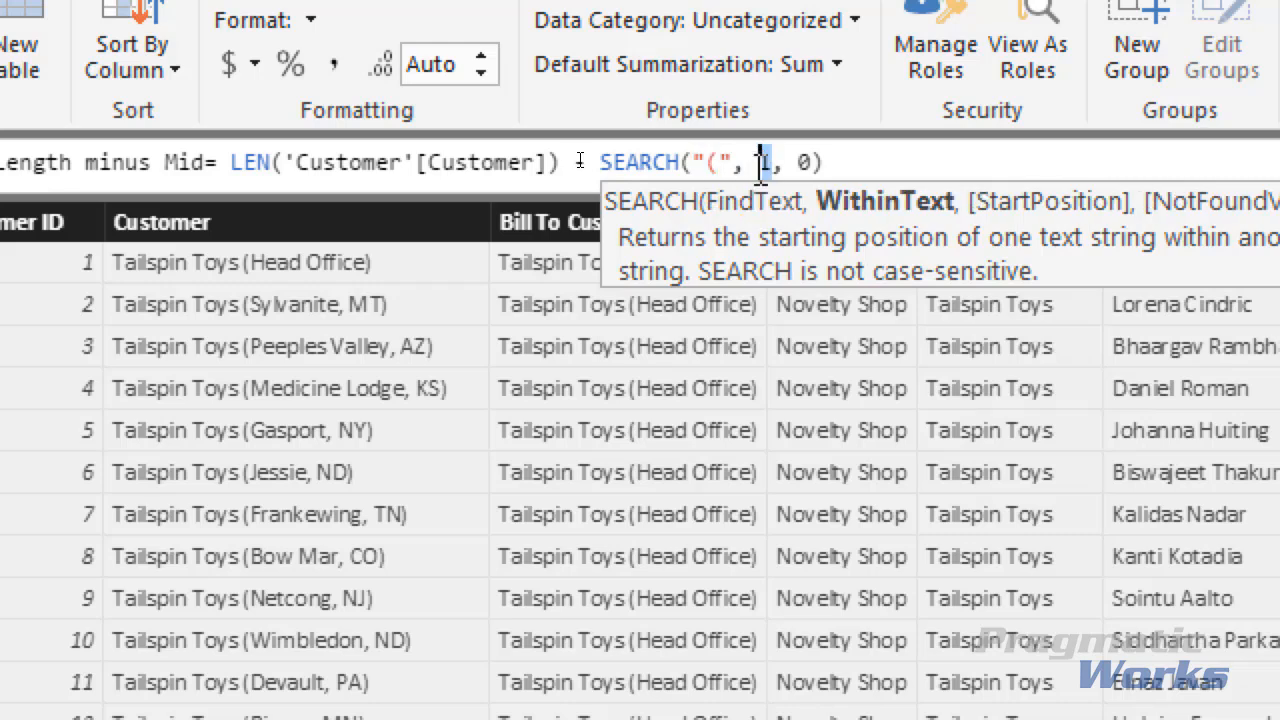
type("'Customer")
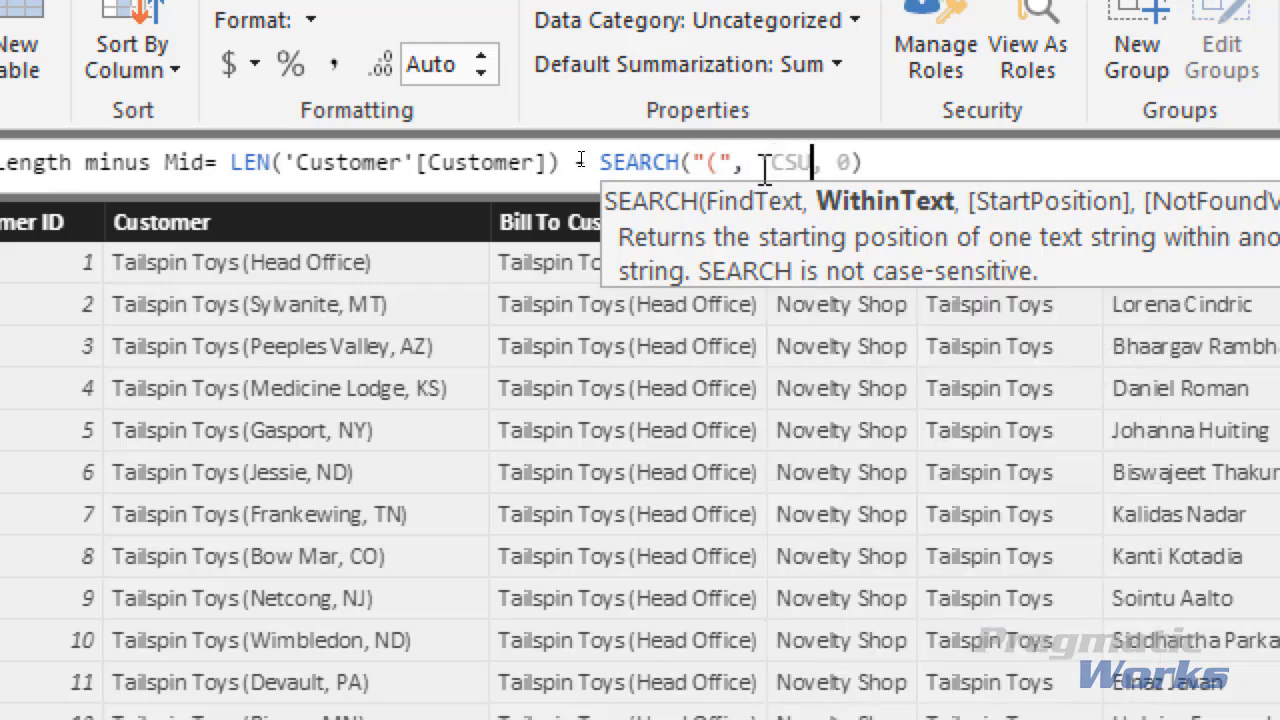
type("'[Customer]")
key("Tab")
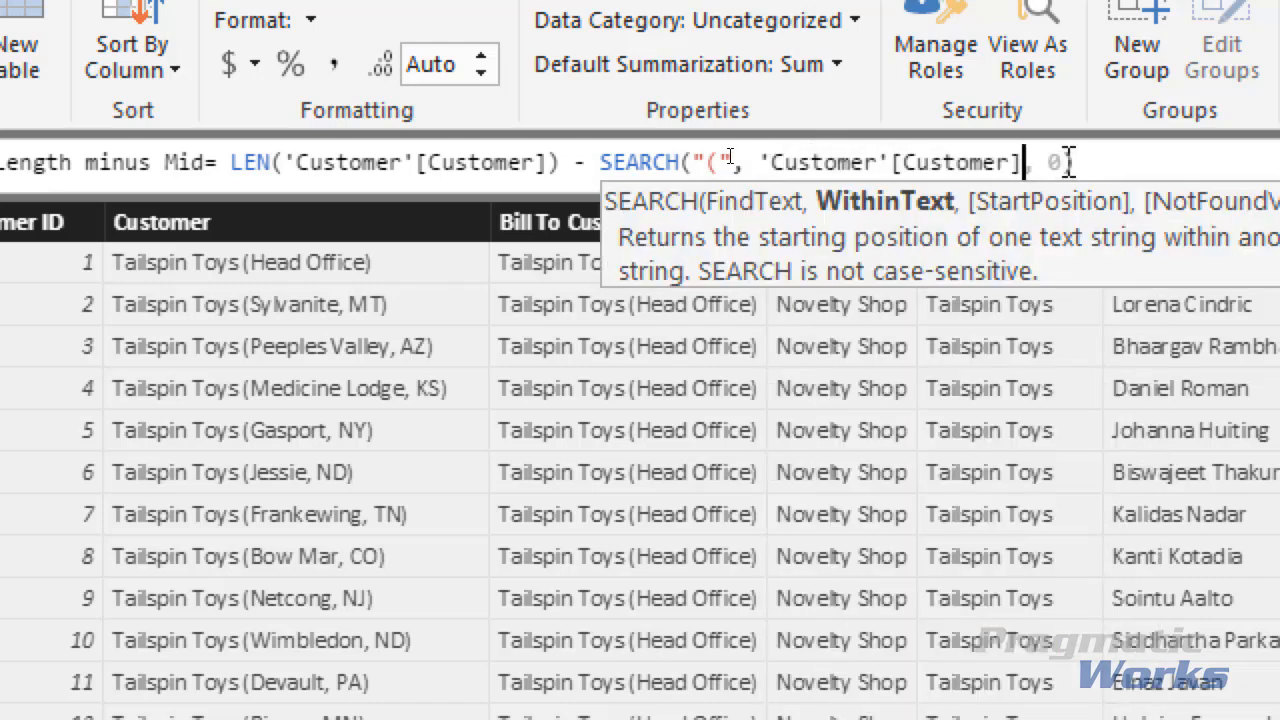
left_click_drag(1048, 165, 1062, 162)
type("1")
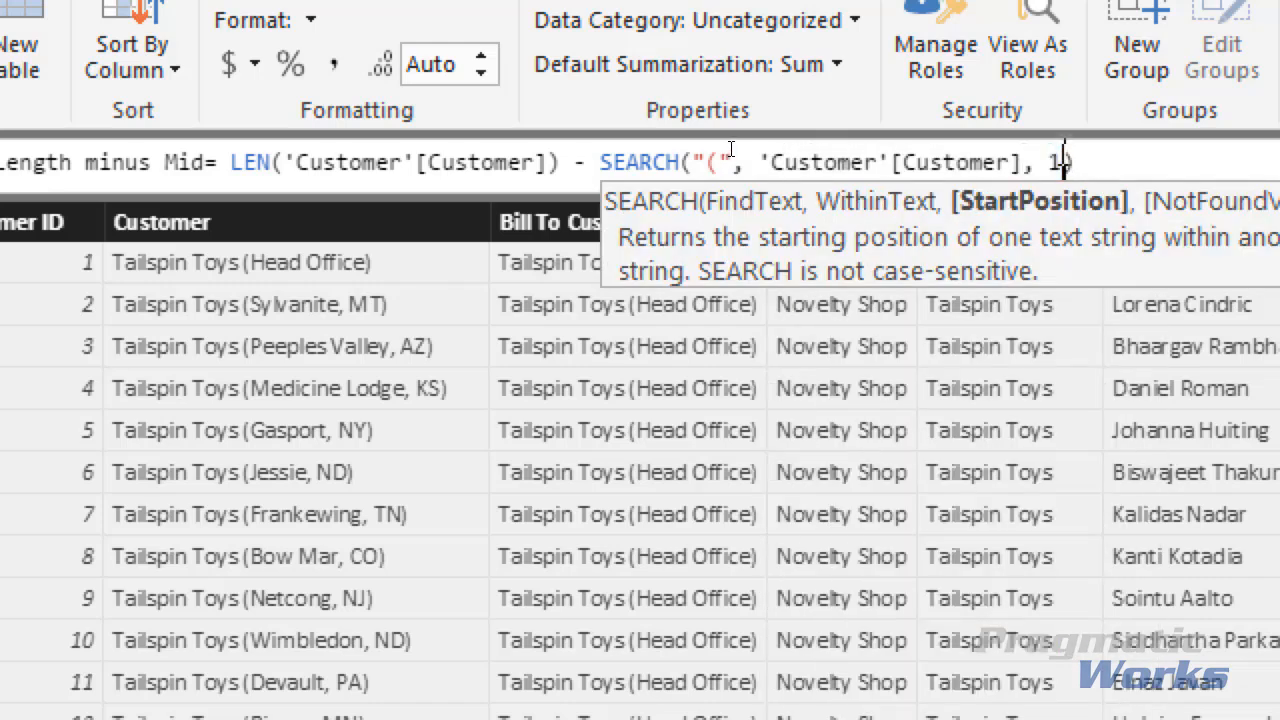
type(", 0")
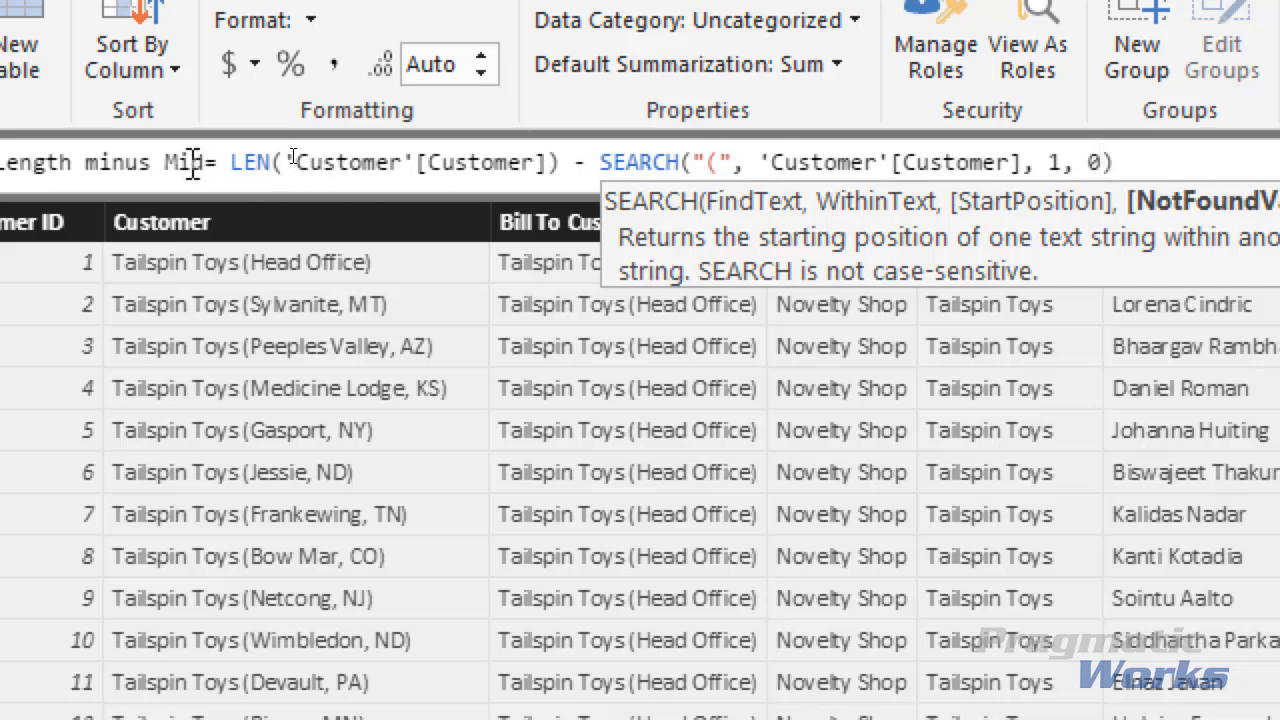
- Rename the calculated column as Function Length minus Search and commit its formula
left_click_drag(166, 162, 206, 162)
type("s S")
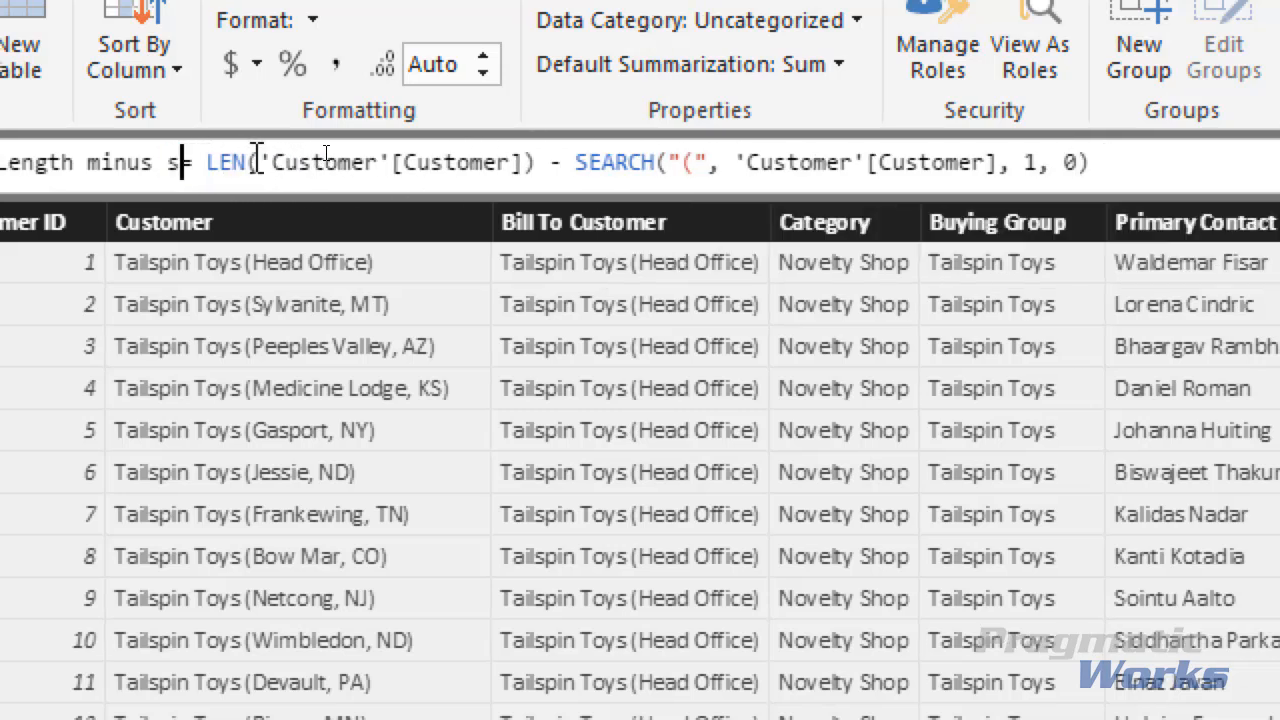
type("earch")
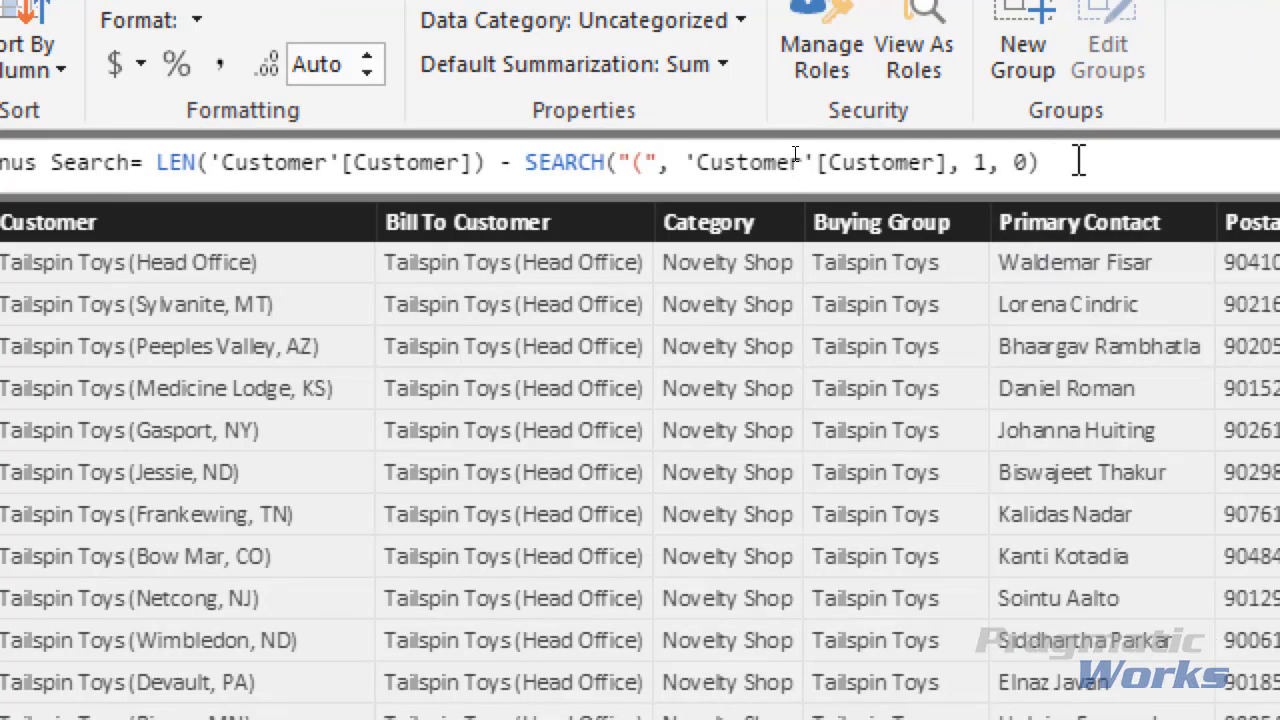
key("Return")
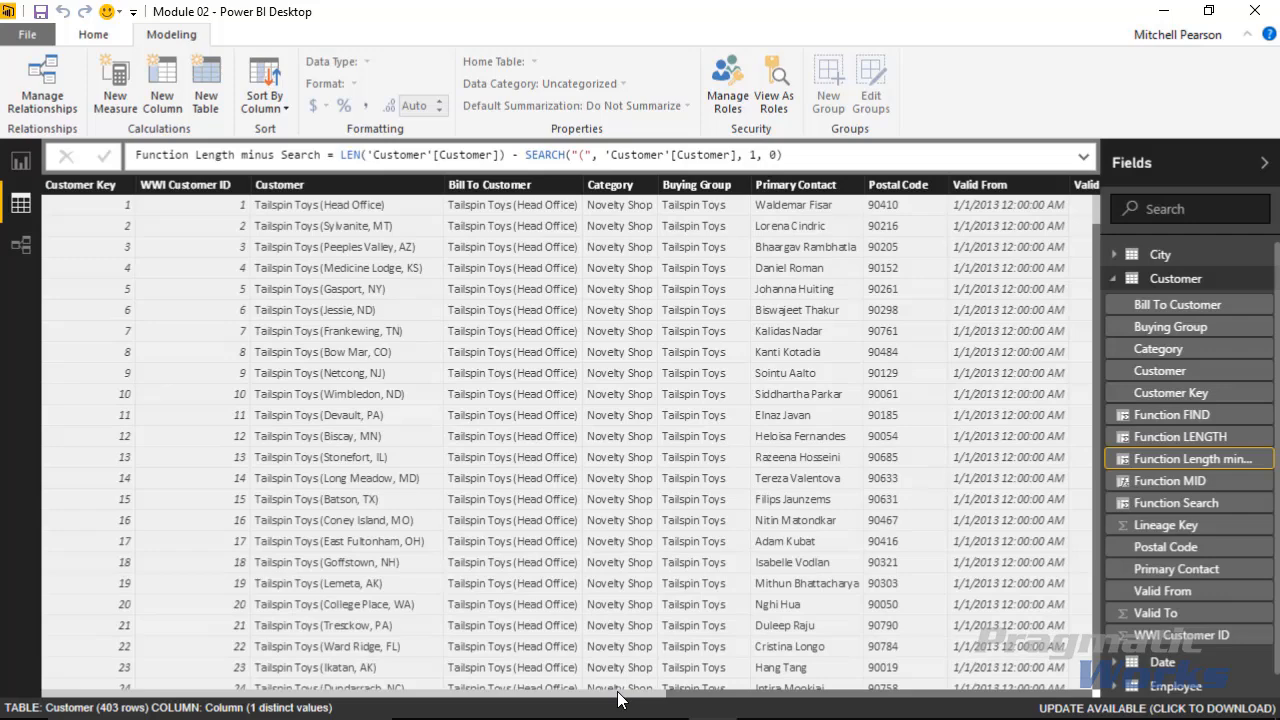
- Examine the Function Length minus Search values against the customer names and the LEN and SEARCH parts of the formula
left_click_drag(620, 692, 1090, 705)
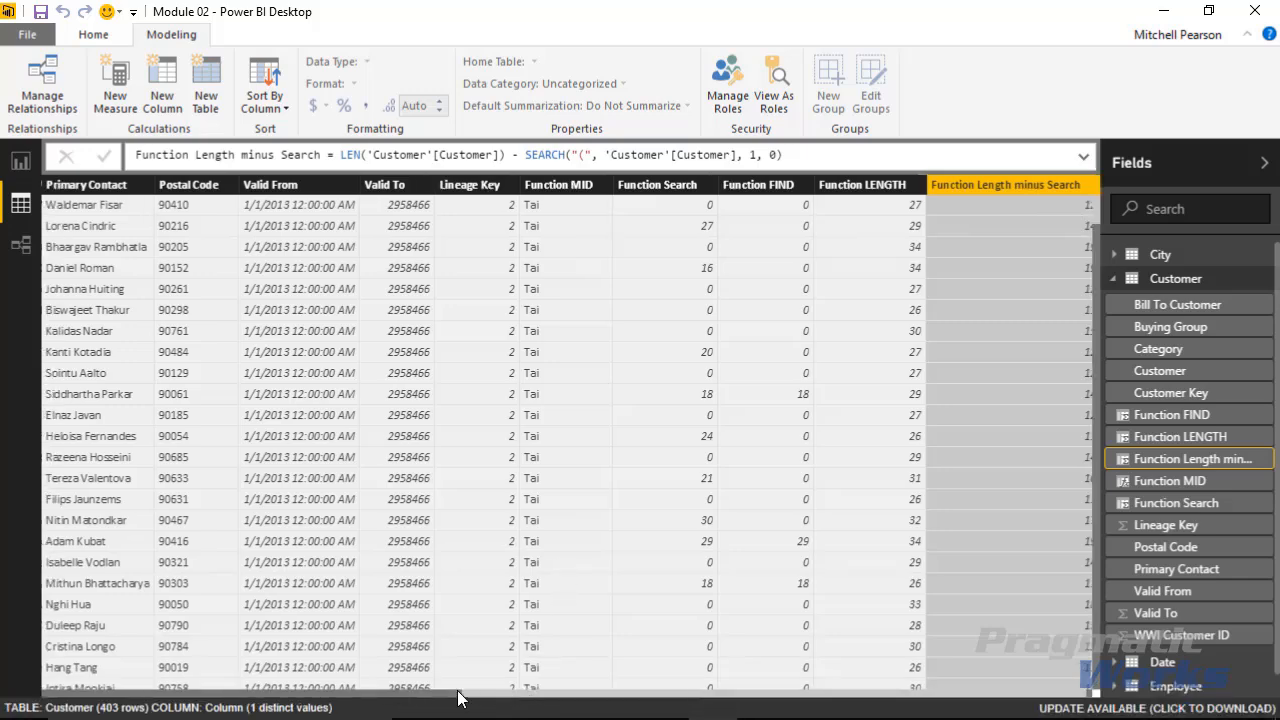
left_click_drag(457, 694, 318, 551)
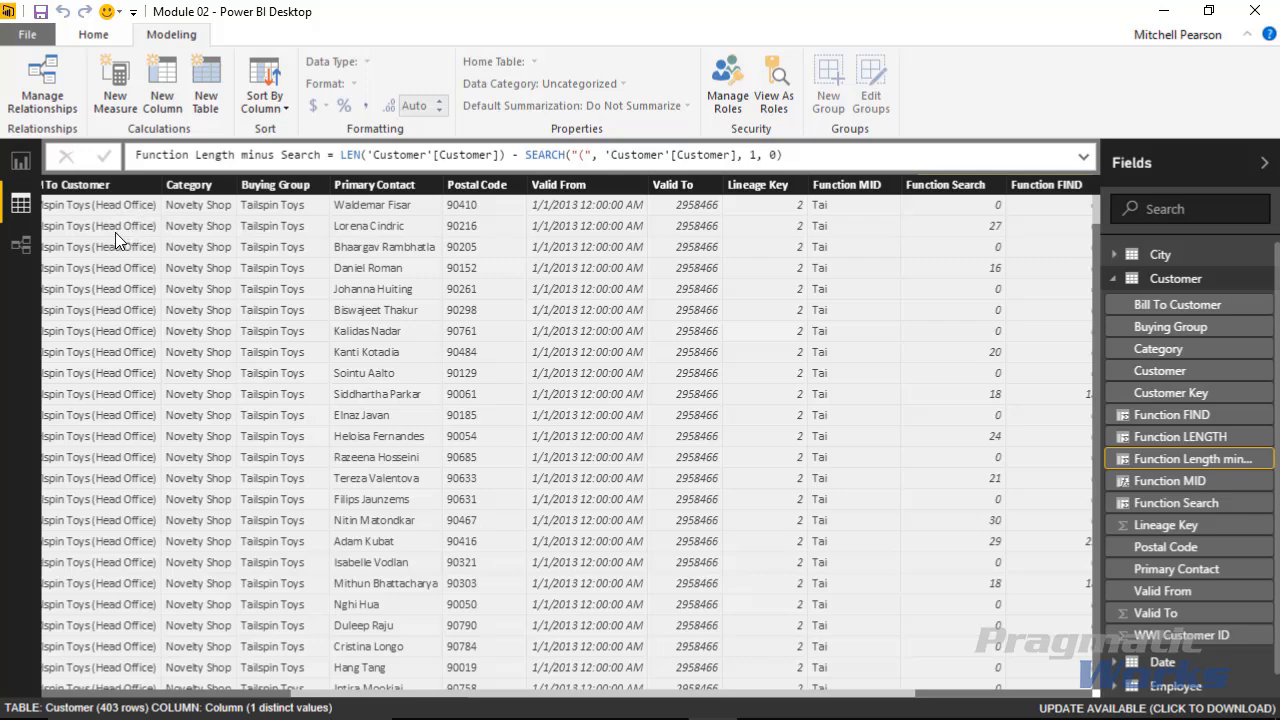
scroll(117, 437, "down", 8)
scroll(117, 437, "up", 8)
left_click_drag(427, 698, 220, 250)
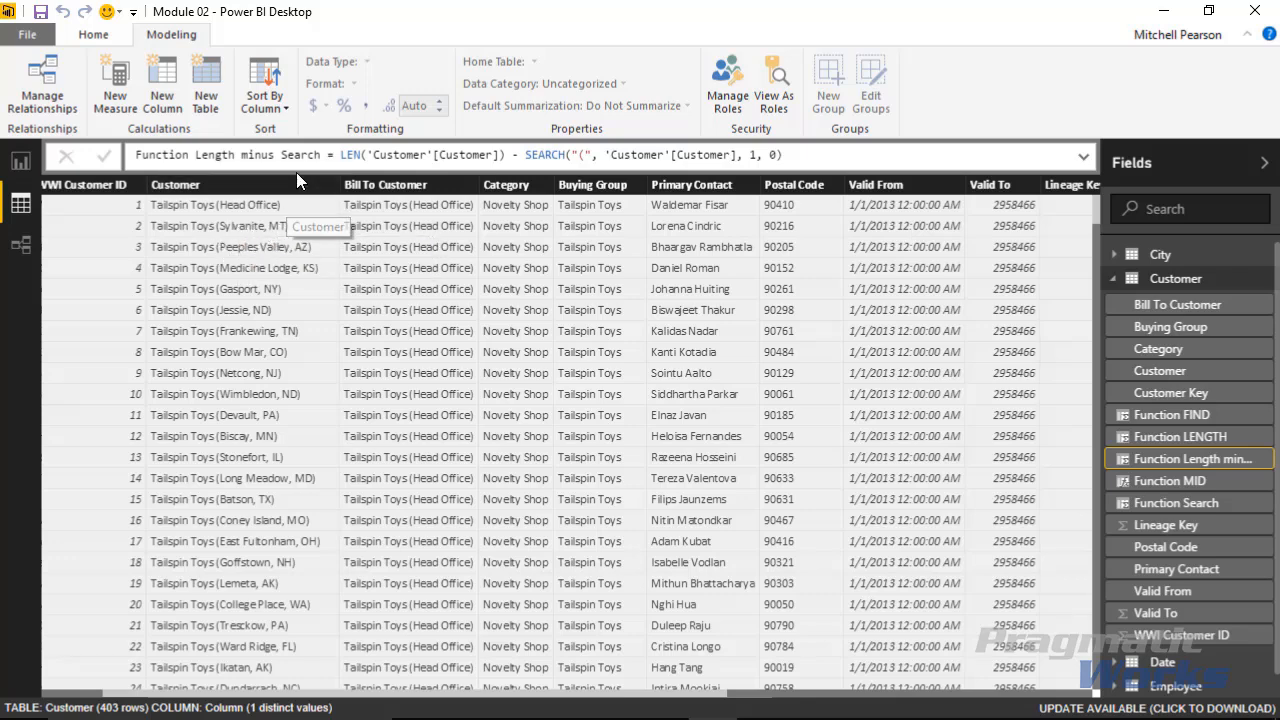
left_click_drag(339, 157, 511, 155)
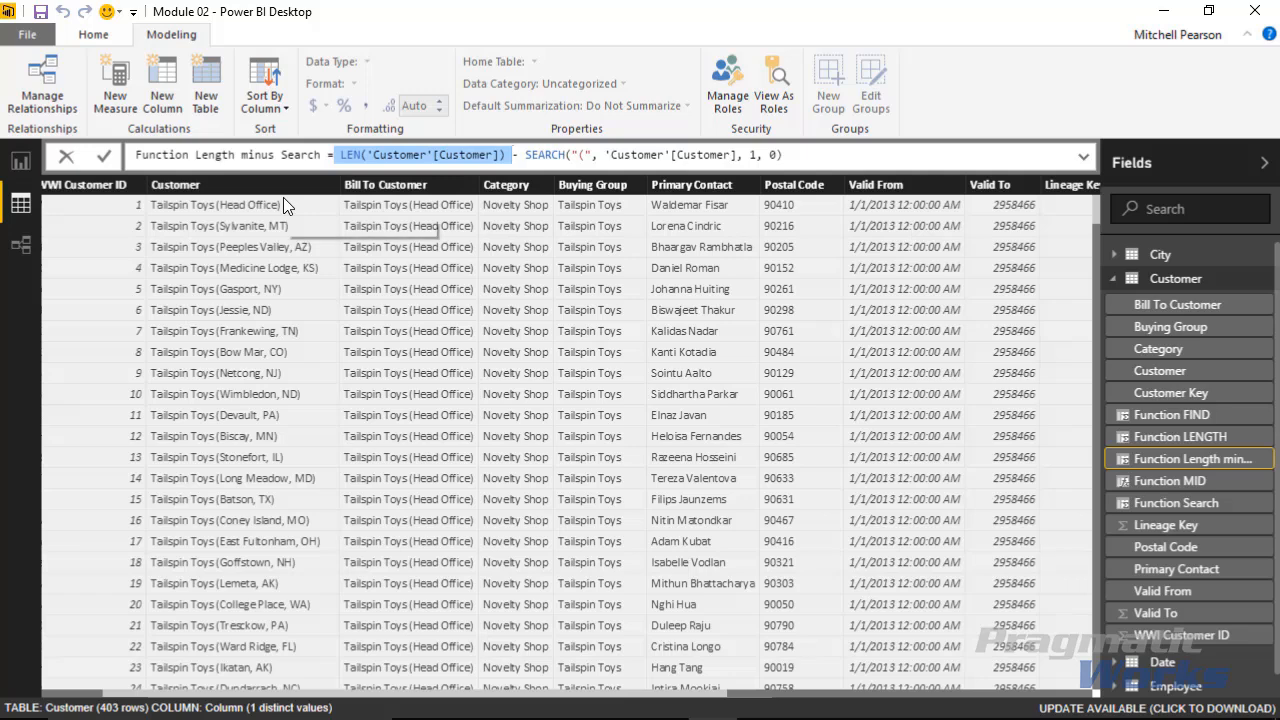
left_click_drag(524, 156, 795, 155)
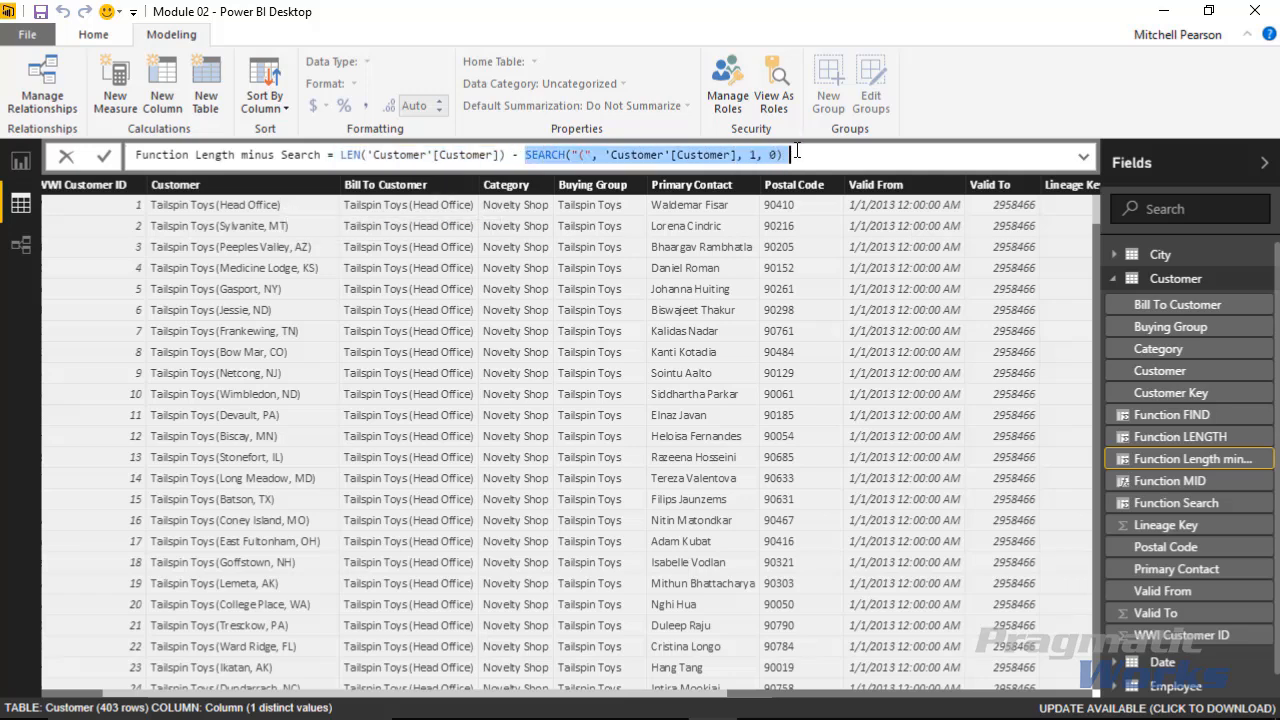
left_click(222, 204)
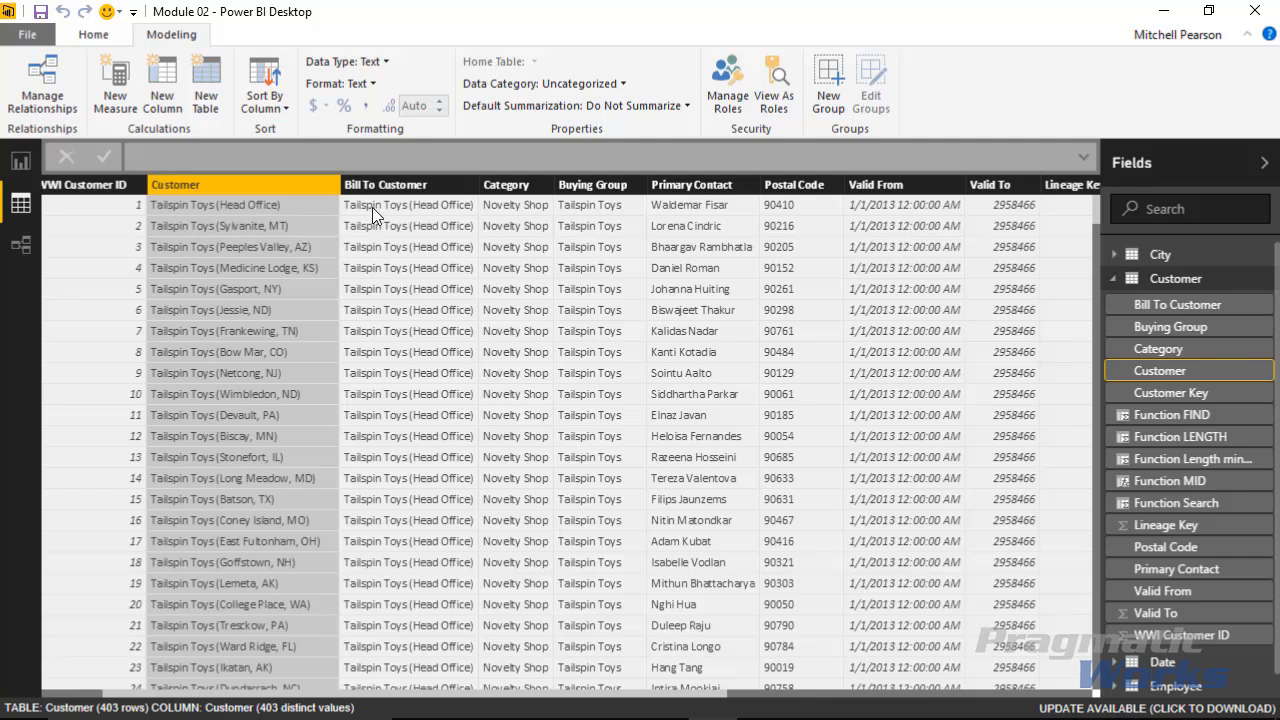
left_click(1150, 460)
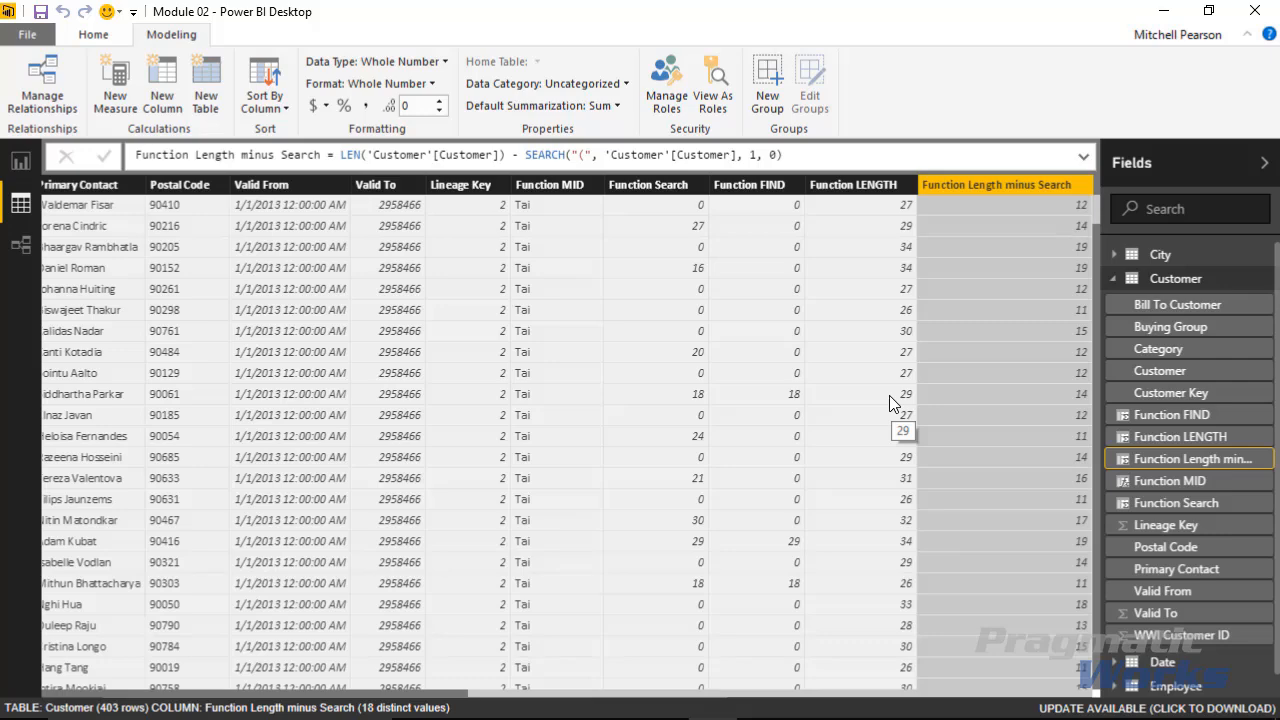
left_click_drag(547, 692, 182, 690)
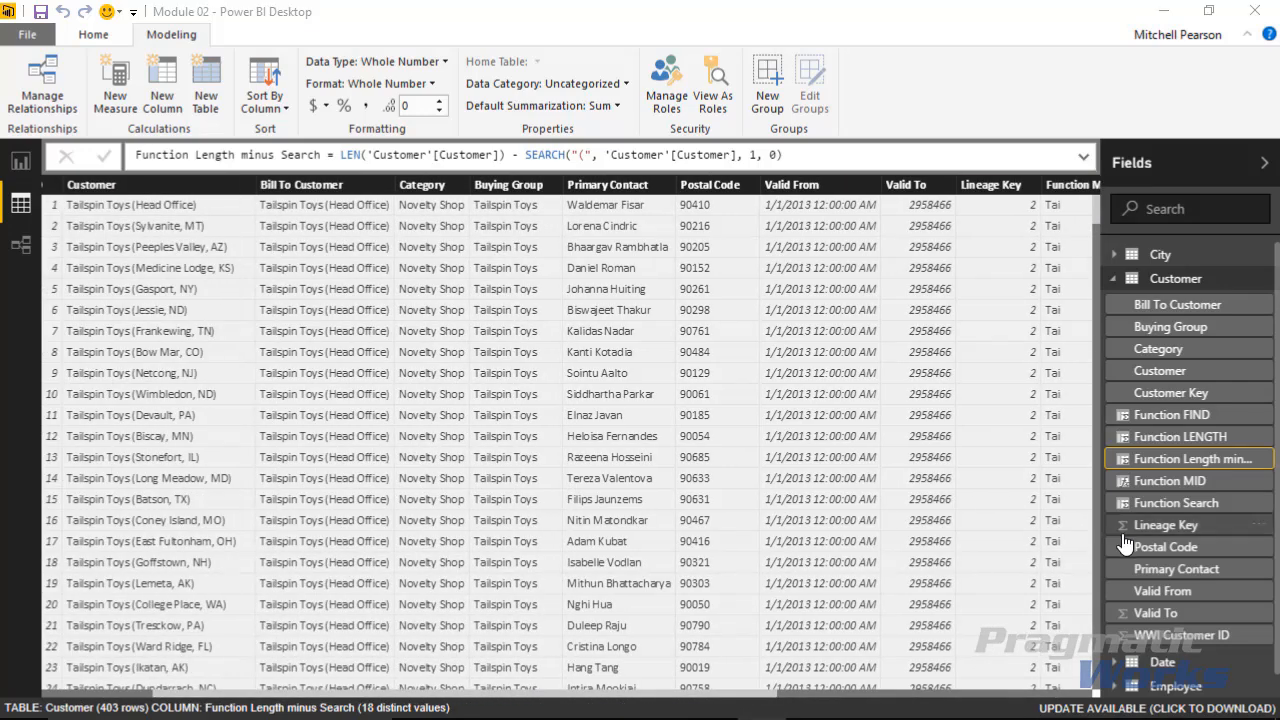
- Review the Function MID formula's text and start position arguments, and compare them with the names in the Customer column
left_click(1170, 482)
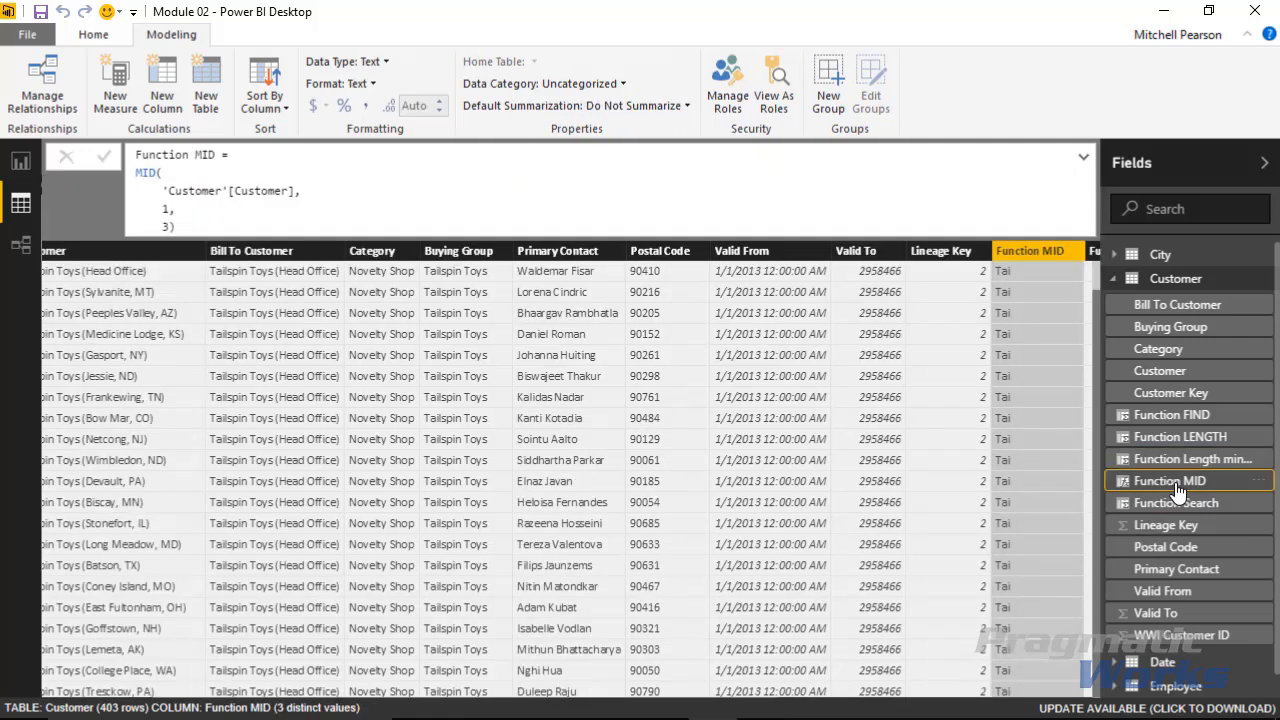
left_click(195, 224)
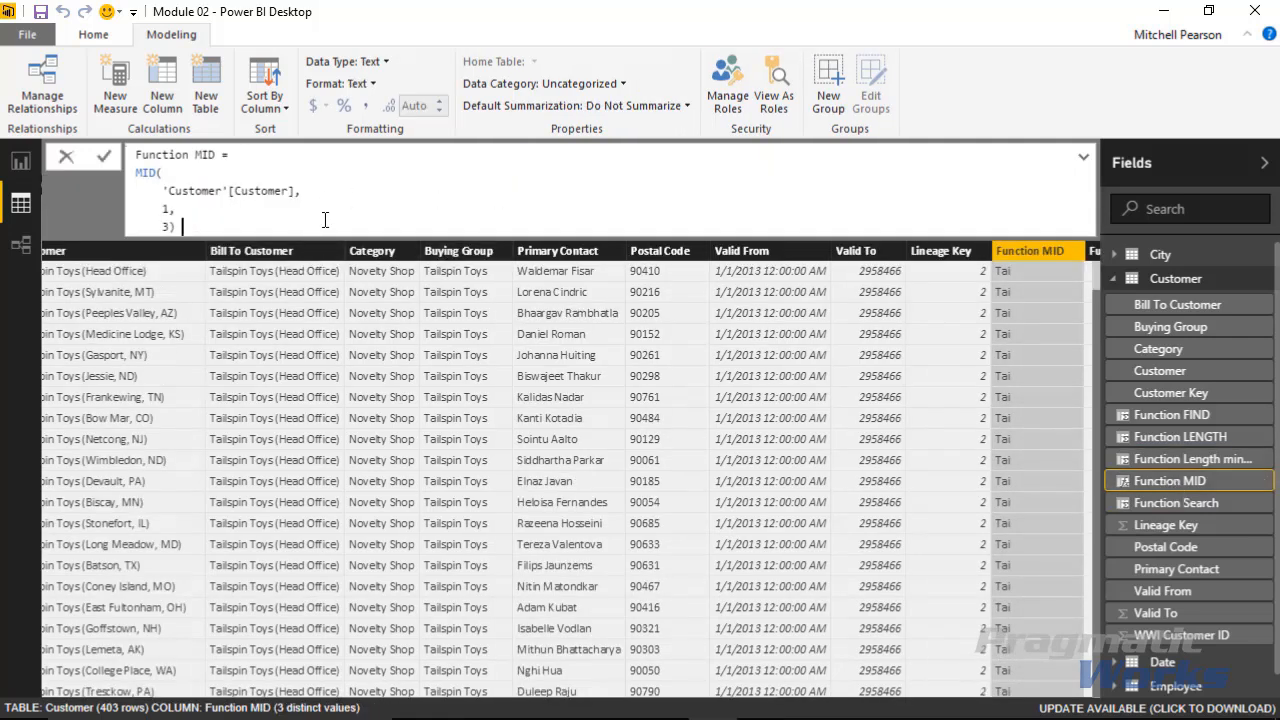
left_click_drag(240, 190, 307, 221)
left_click(182, 209)
left_click_drag(158, 209, 177, 209)
left_click(157, 209)
left_click_drag(157, 209, 177, 209)
left_click(143, 205)
left_click_drag(158, 208, 171, 209)
left_click(86, 302)
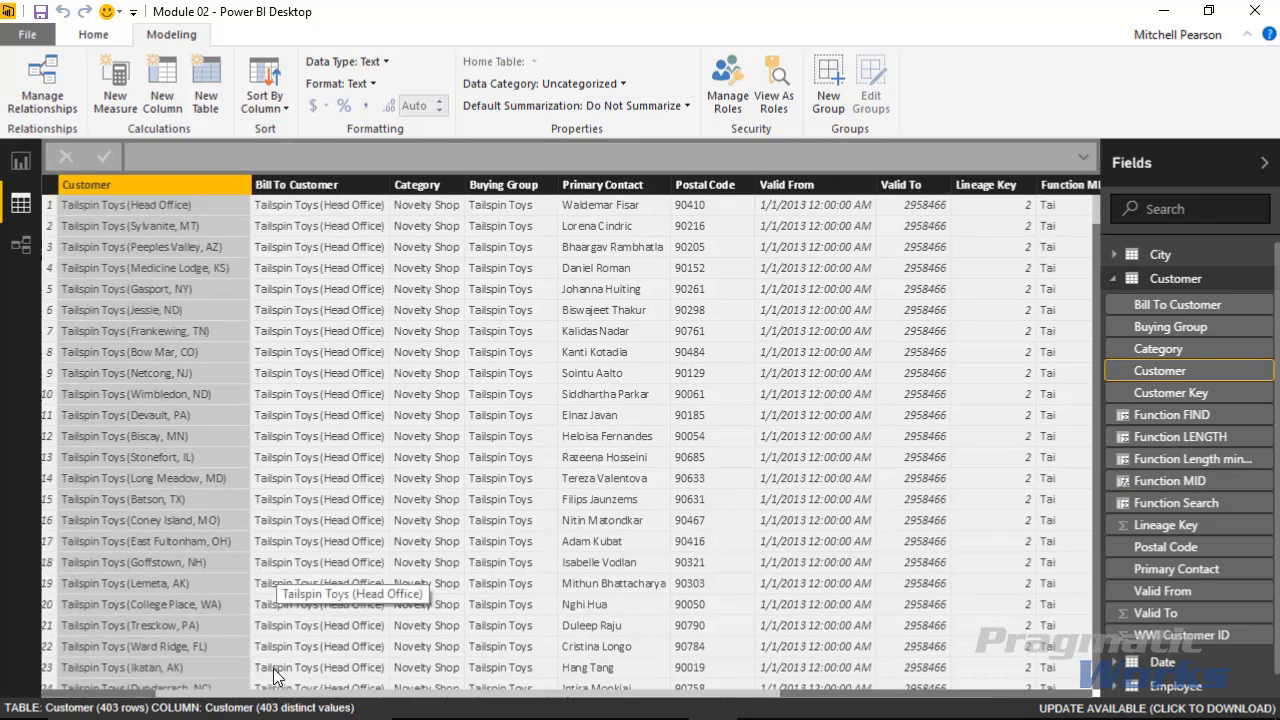
left_click_drag(250, 692, 100, 700)
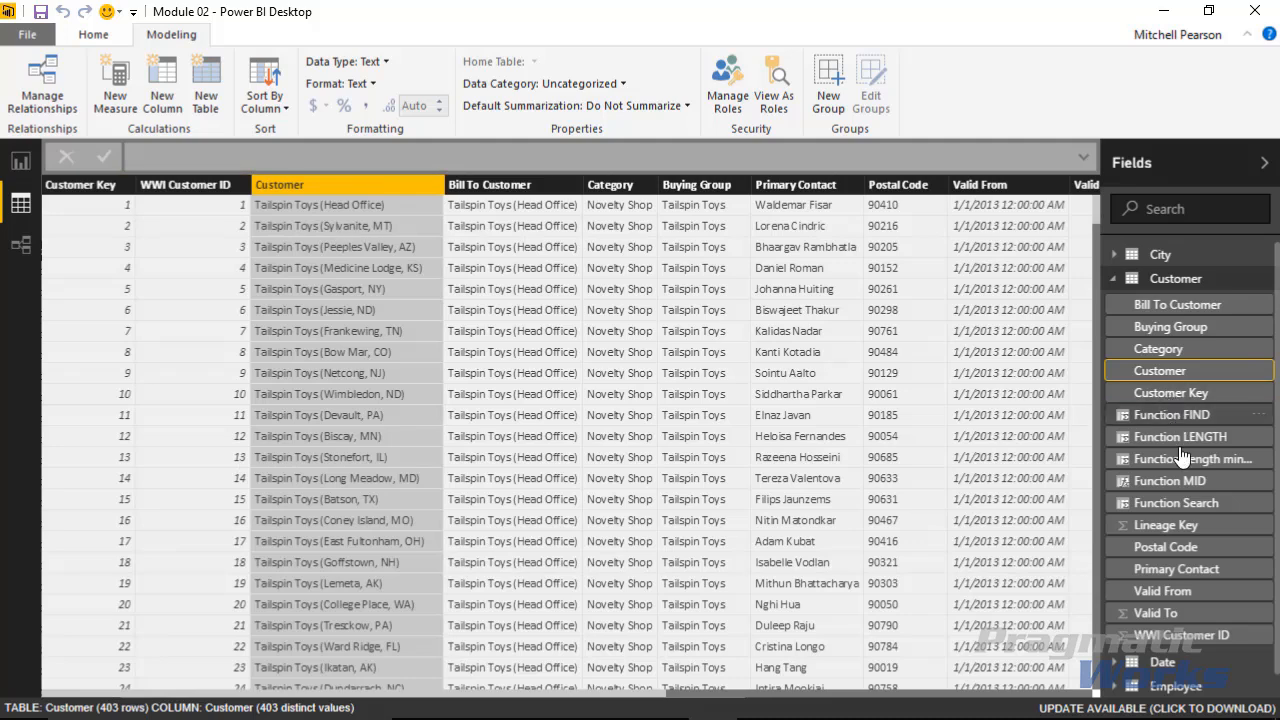
- Comment out the fixed start position 1 in the Function MID formula with //
left_click(1180, 481)
left_click(170, 208)
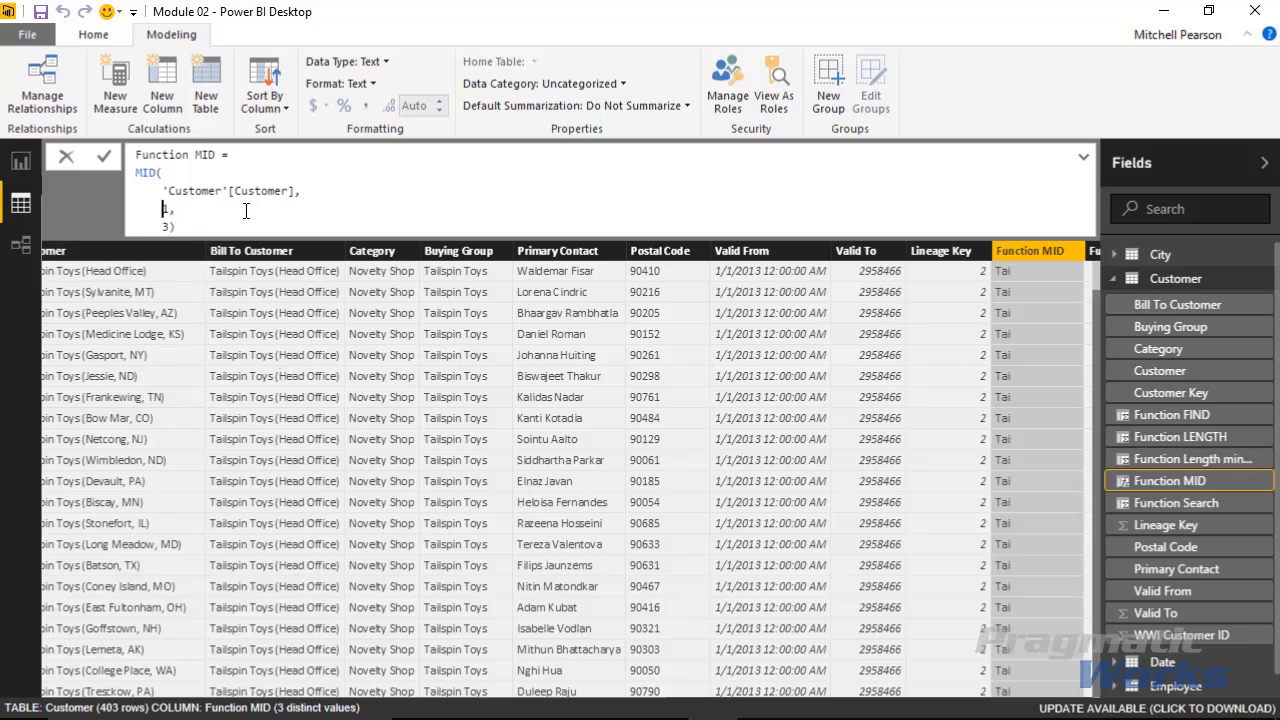
type("//")
key("Left")
key("Left")
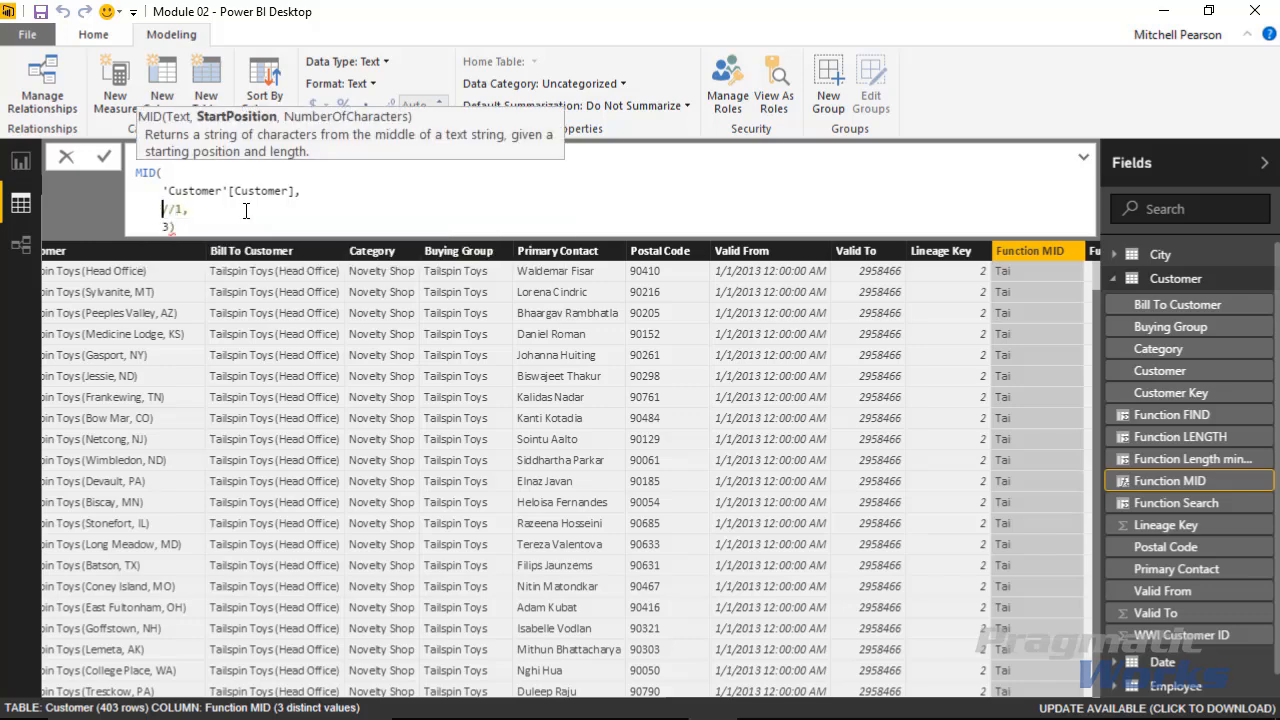
- Insert SEARCH("(", 'Customer'[Customer], 1, 0) as the start position of the Function MID formula, before the commented-out value
type("SEARCH")
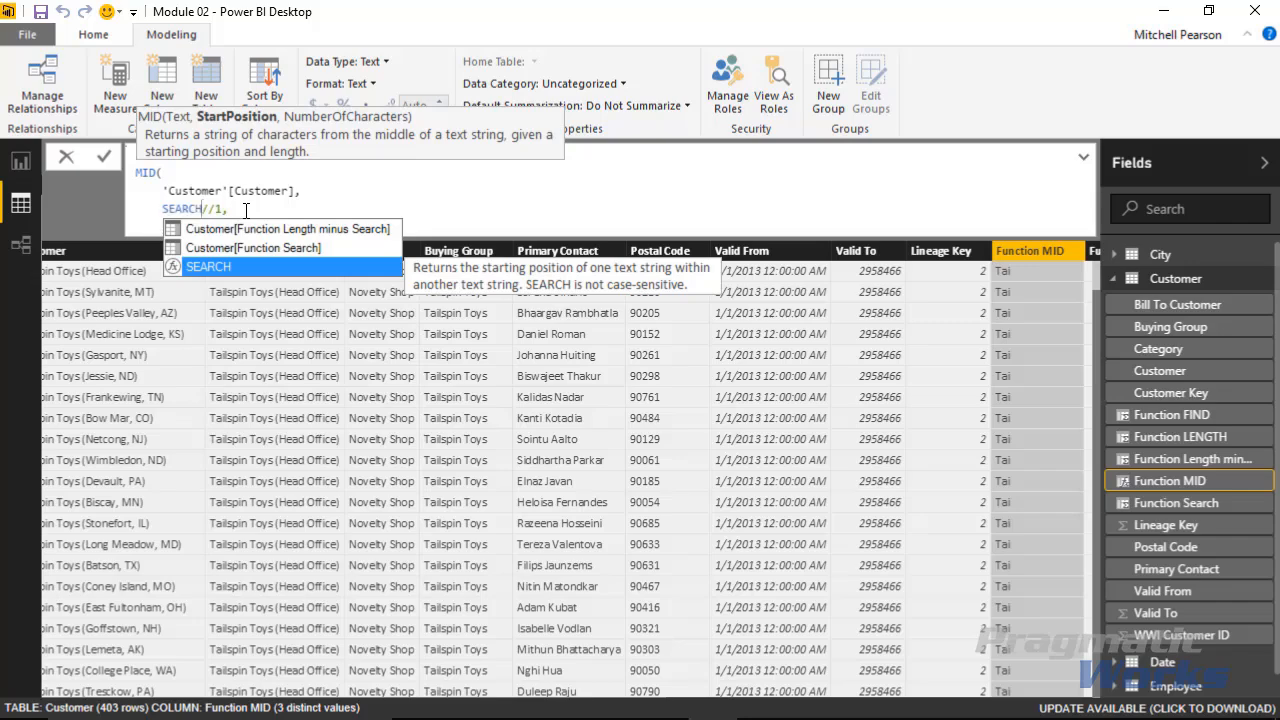
type("(\"(\"")
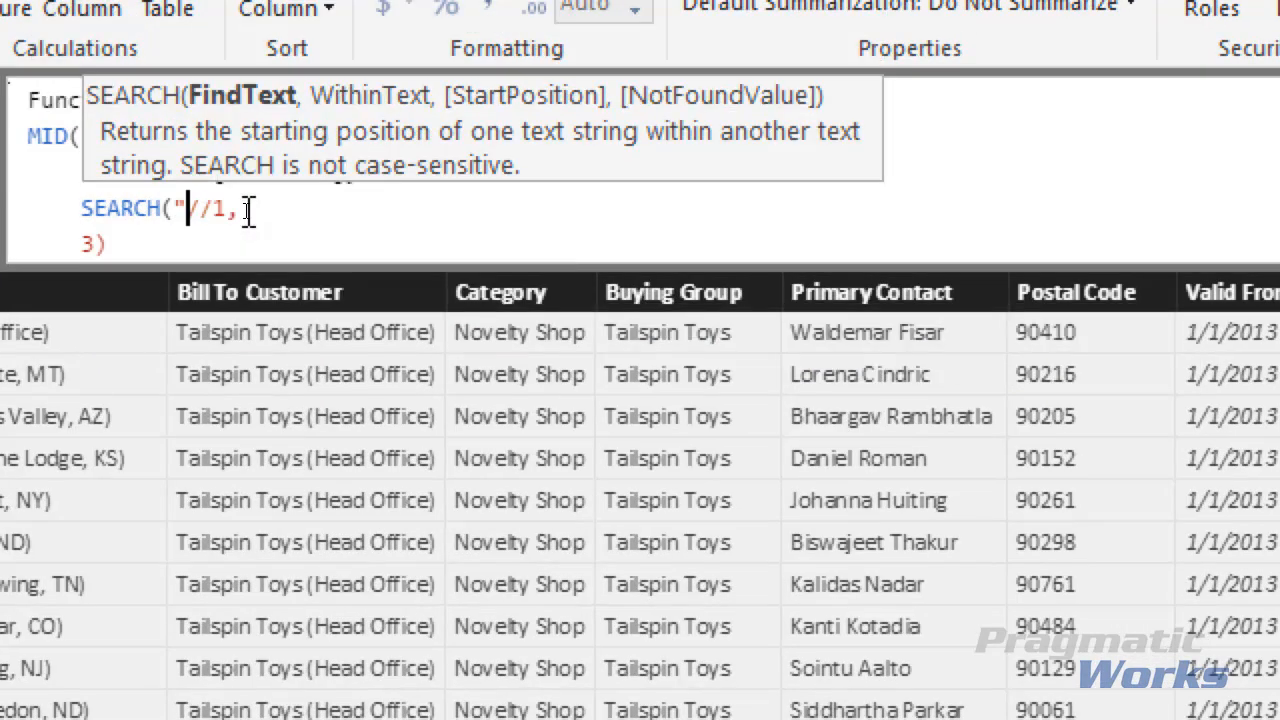
type(", ")
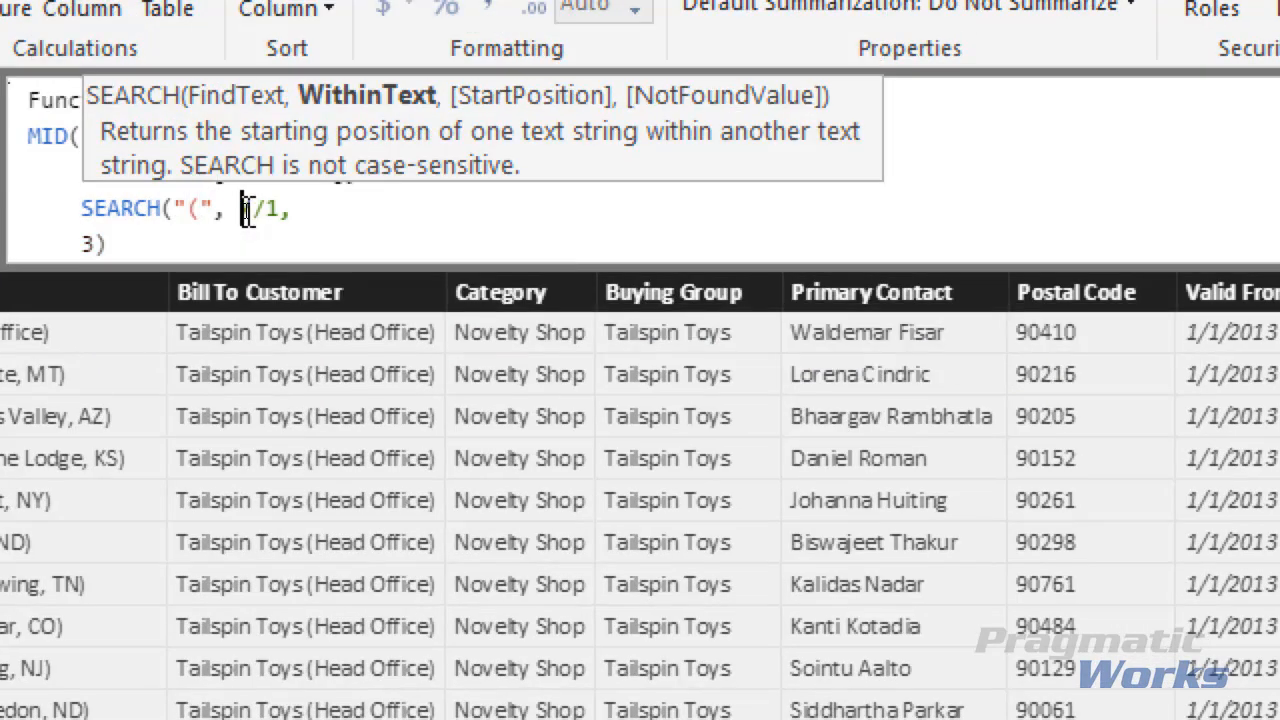
type("'Customer'")
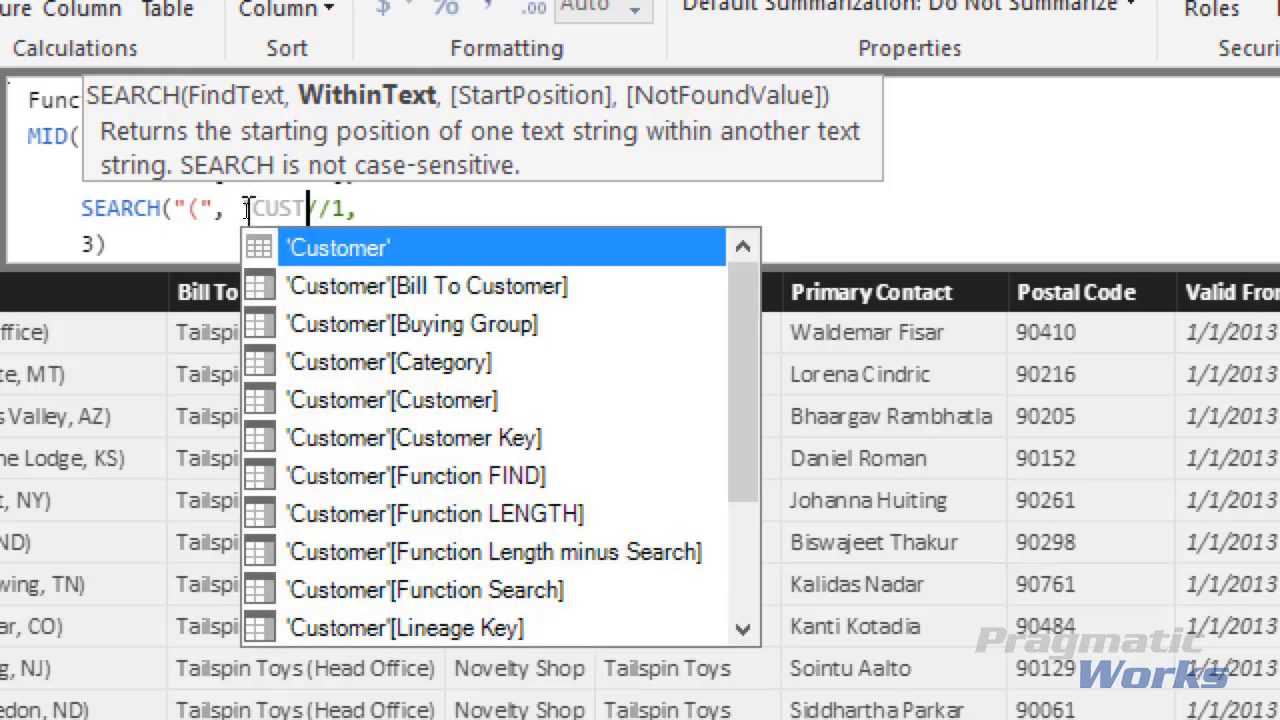
type("[Cu")
key("Tab")
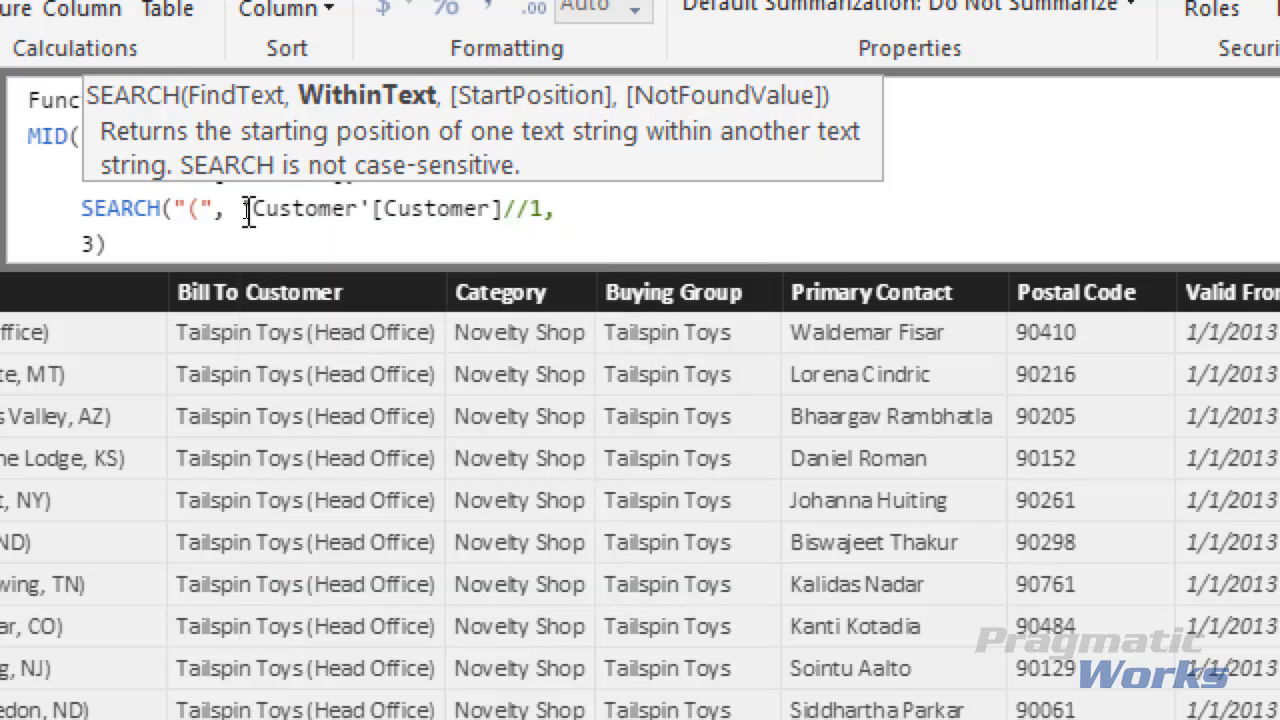
type(", ")
type("1, ")
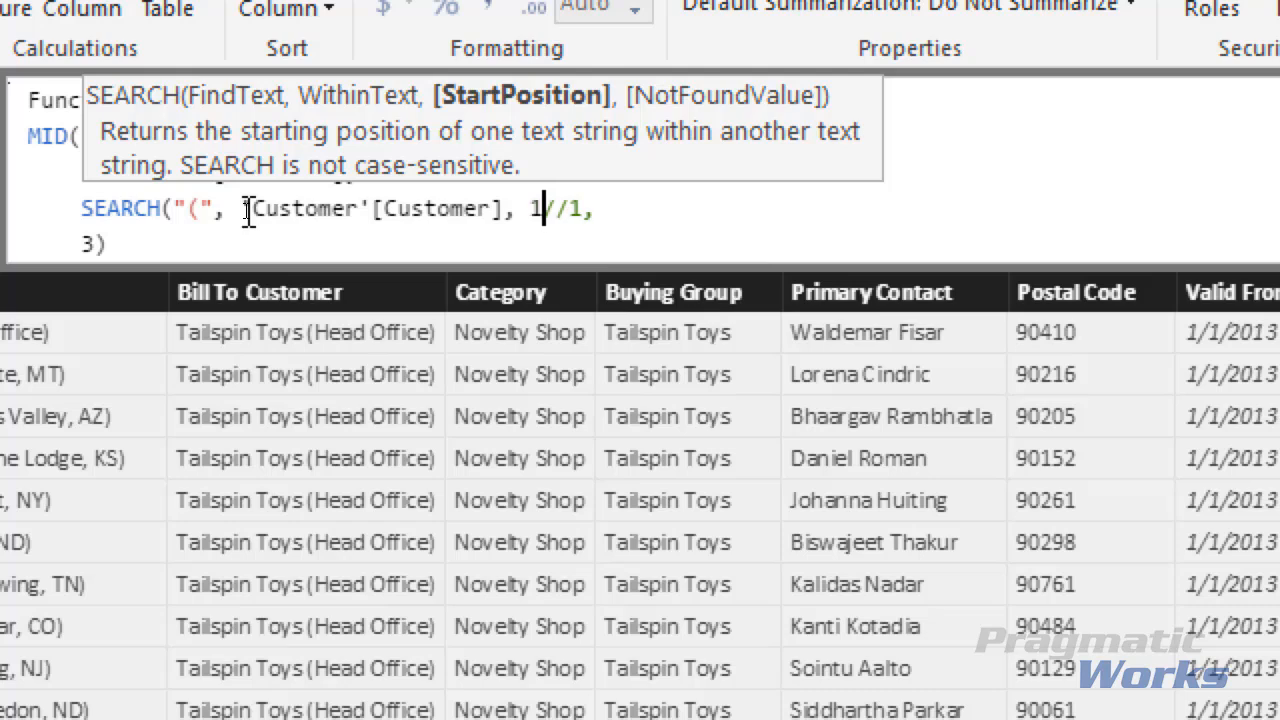
type("0),")
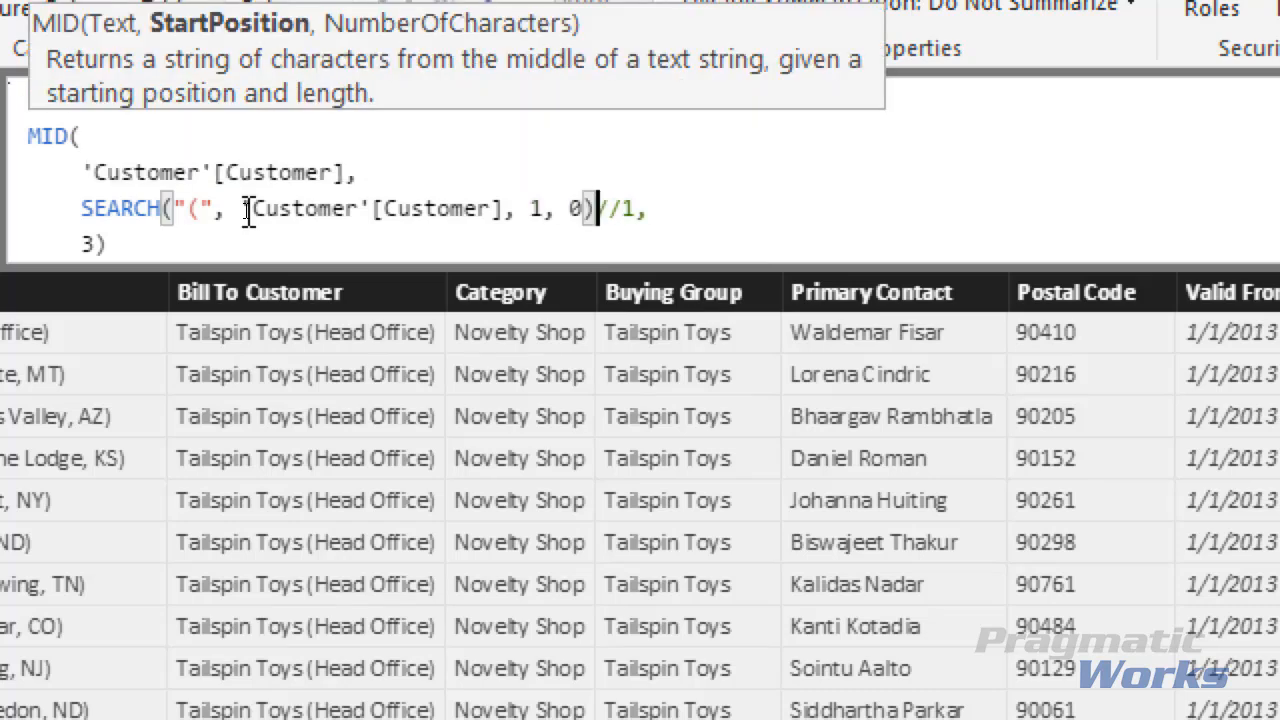
- Add + 1 to the SEARCH result in the Function MID formula's start position
key("Down")
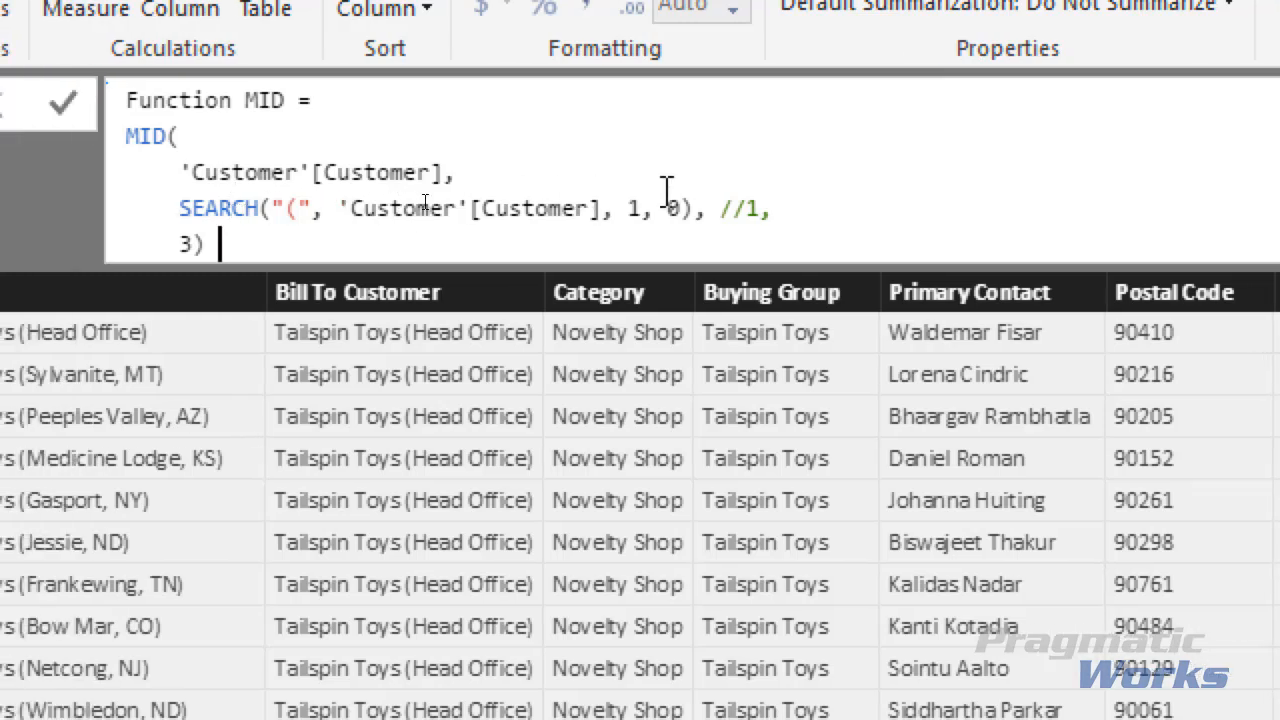
left_click(697, 210)
type("+ 1")
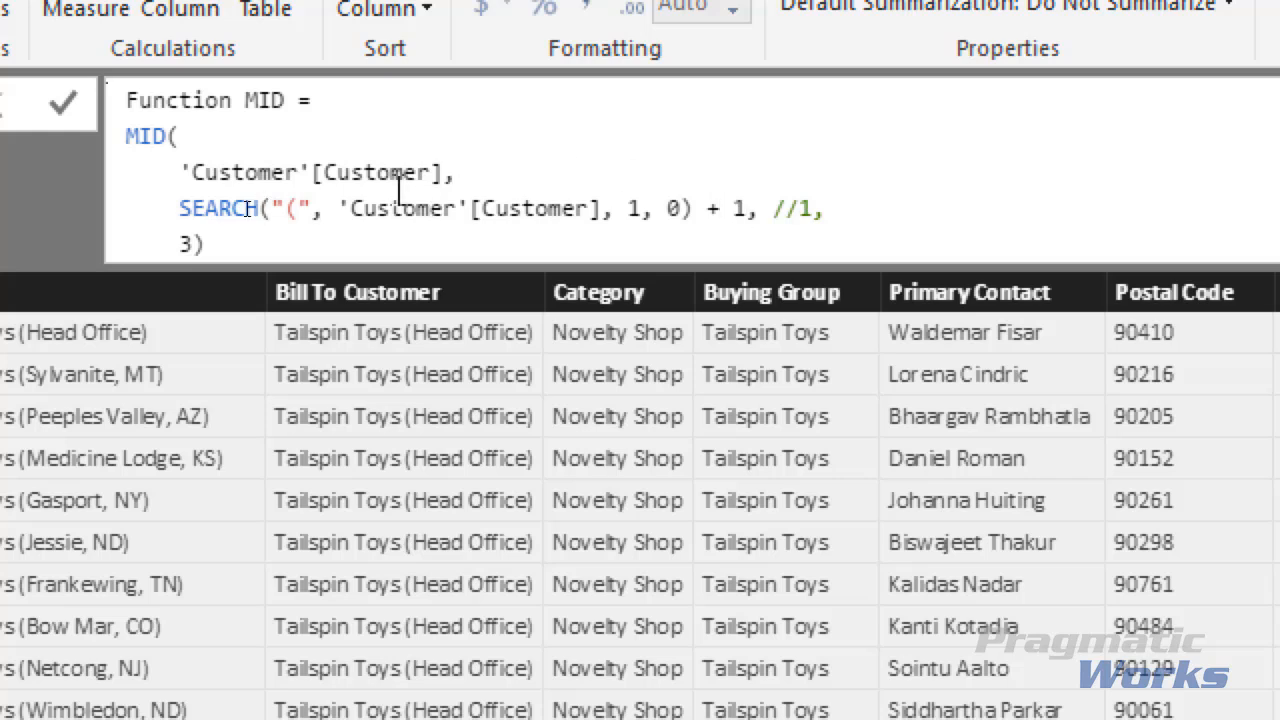
- Replace the fixed character count 3 in the Function MID formula with LEN('Customer'[Customer])
left_click(179, 240)
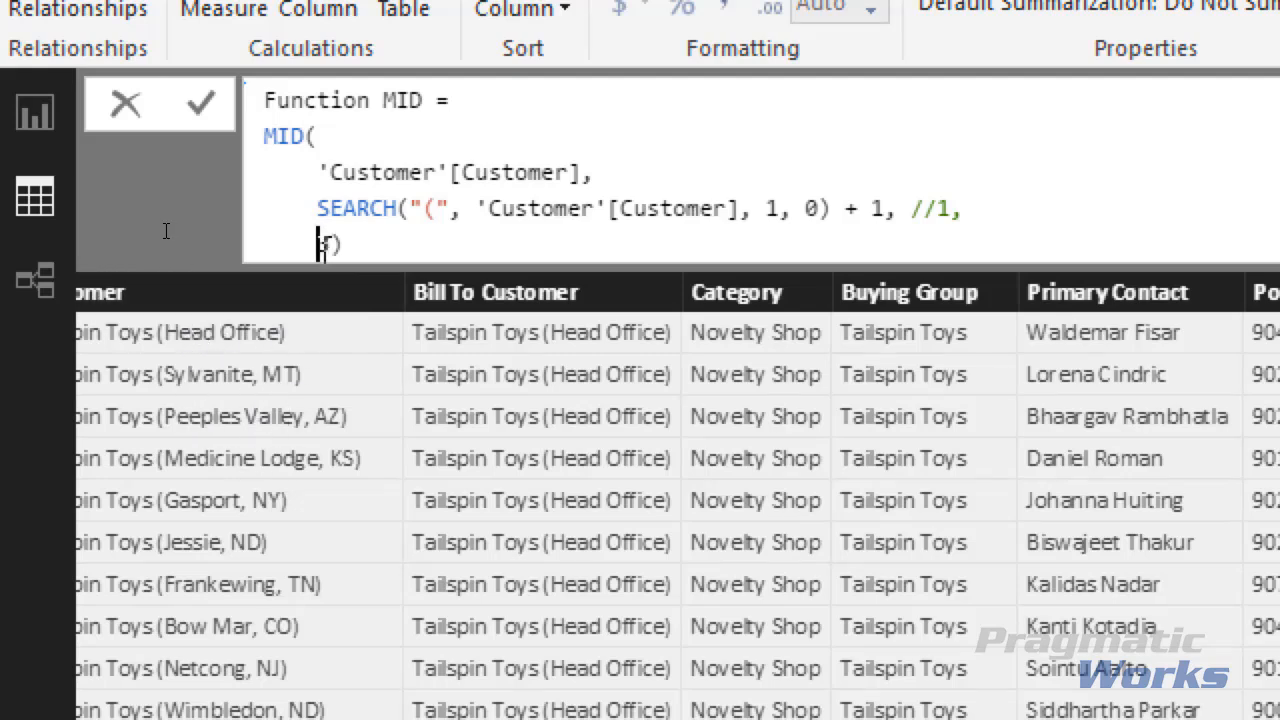
key("Delete")
type("LEN")
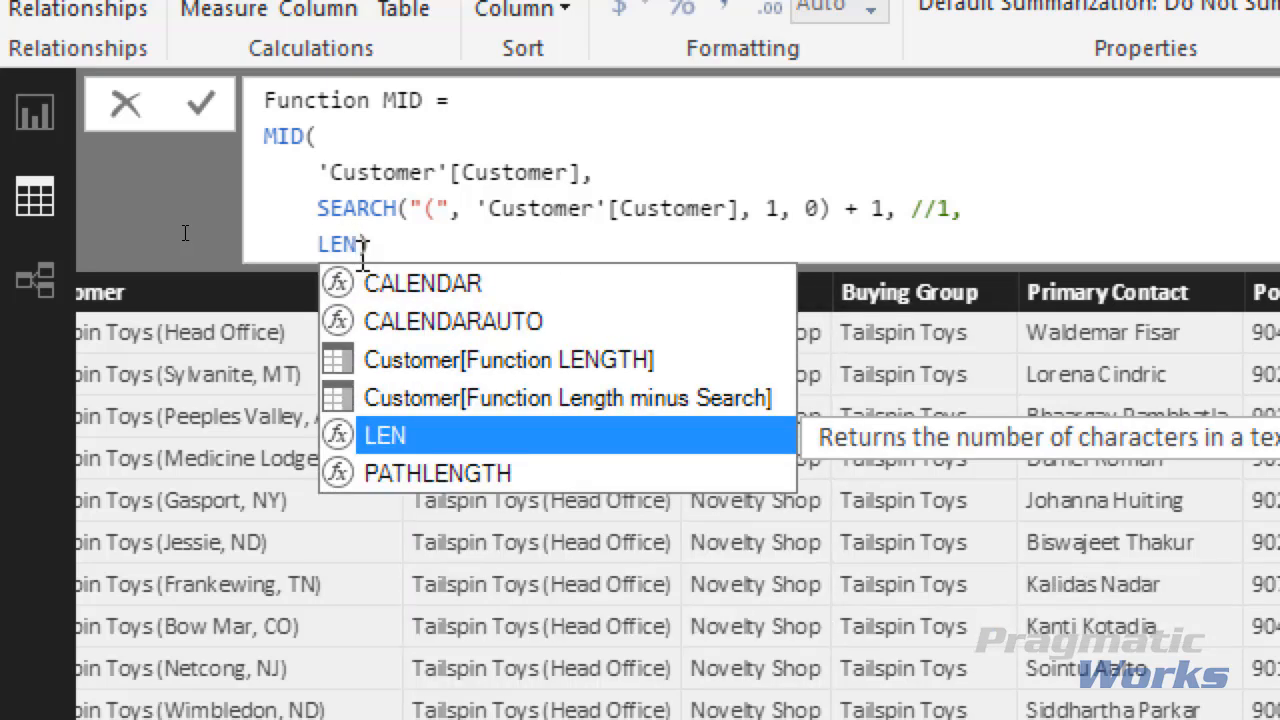
type("('C")
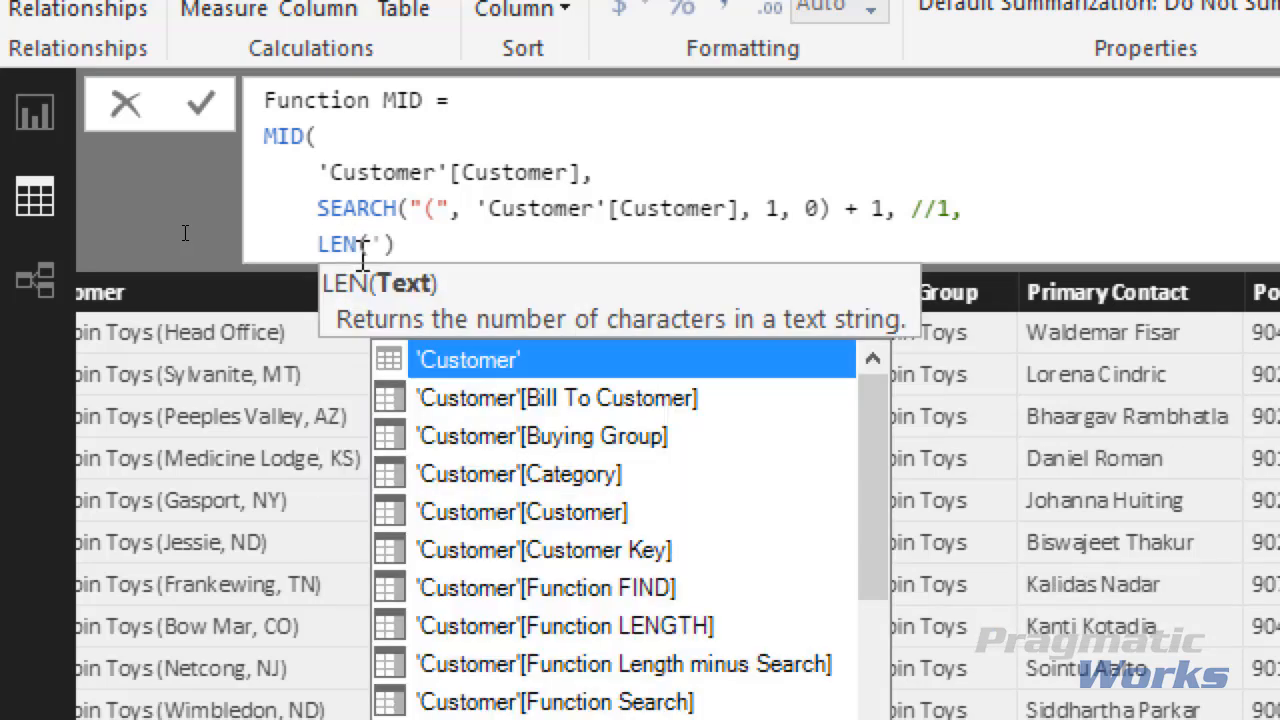
type("ustomer'[C")
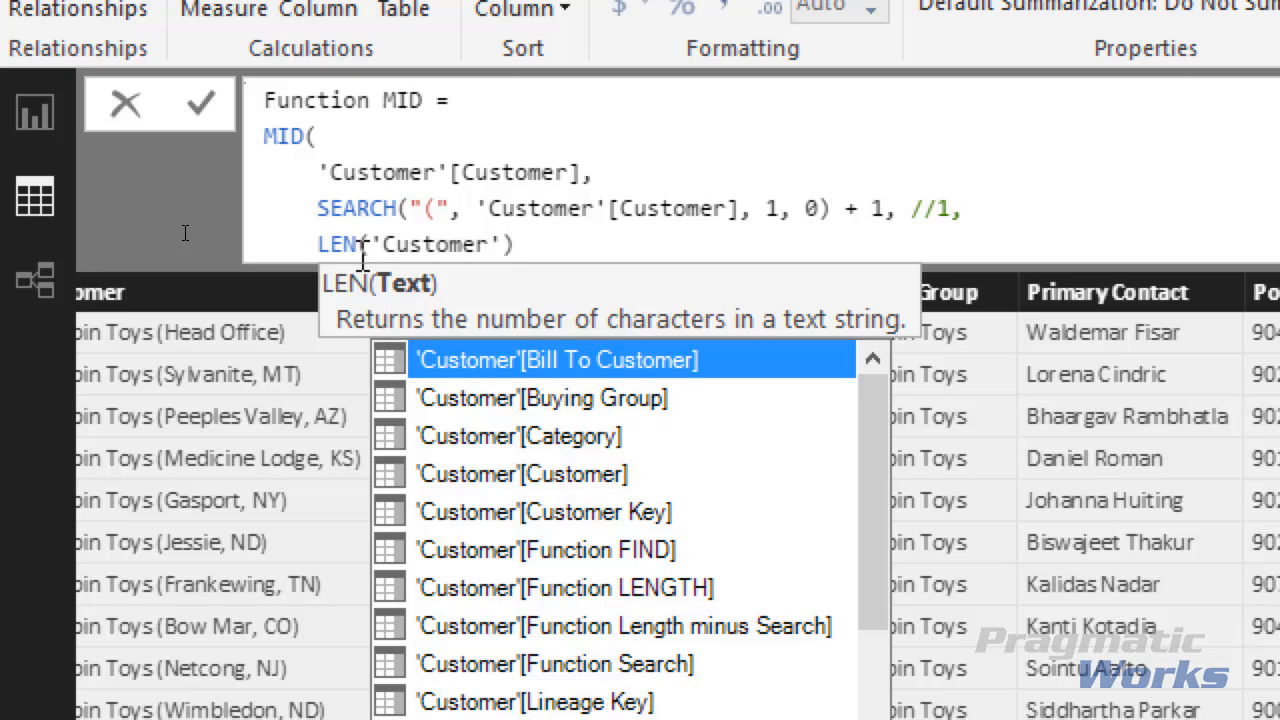
type("ustomer]")
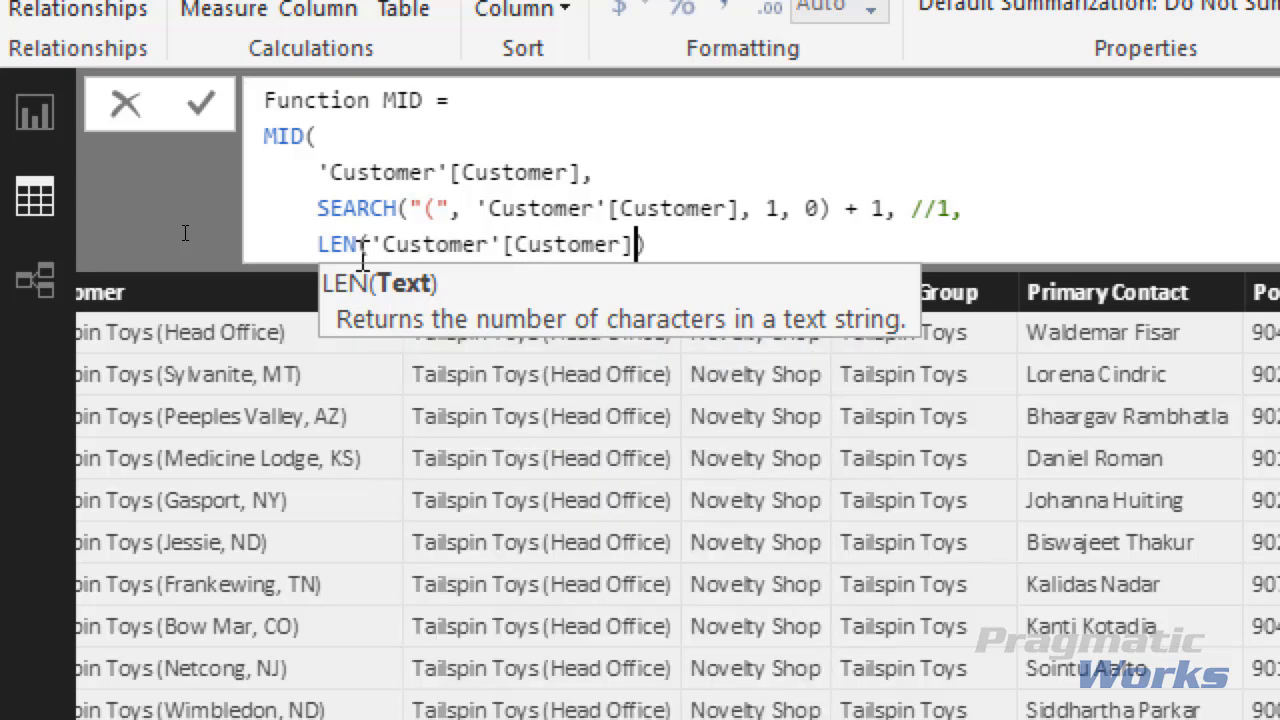
- Subtract SEARCH("(", 'Customer'[Customer], 1, 0) from the LEN result in the Function MID formula's number of characters
type(") - ")
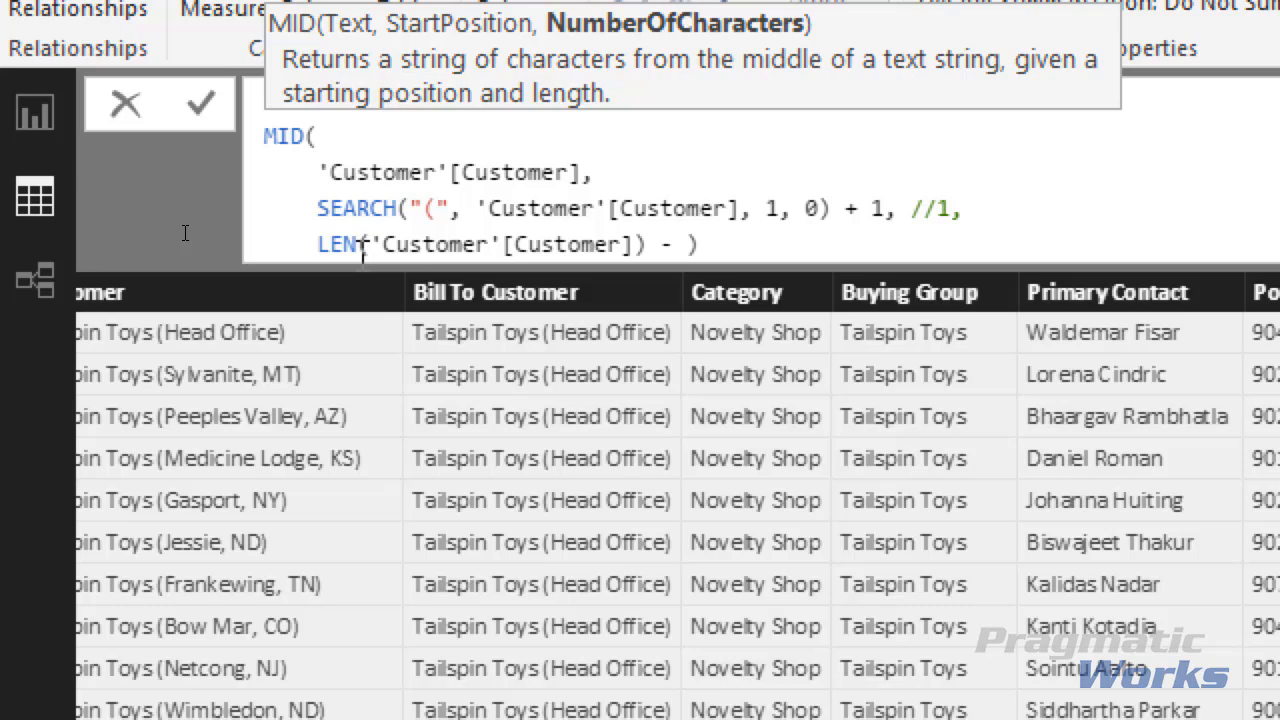
type("SEARCH(\"")
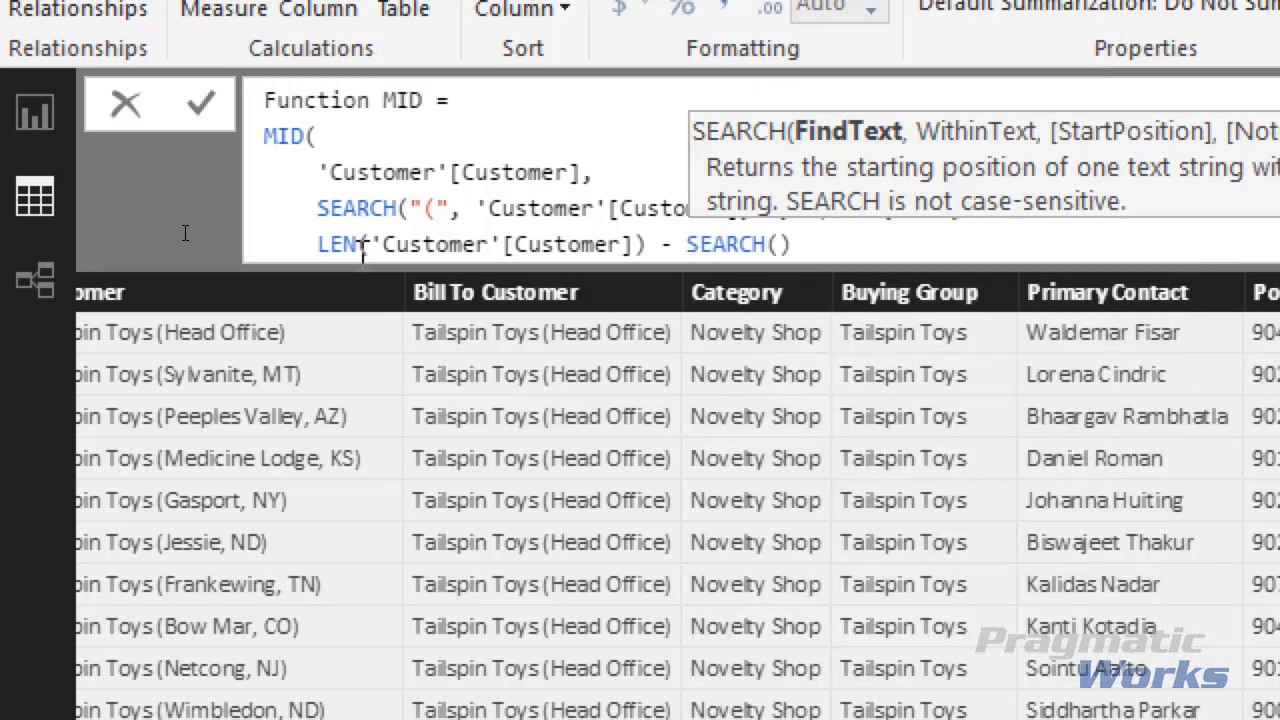
type("(\", ")
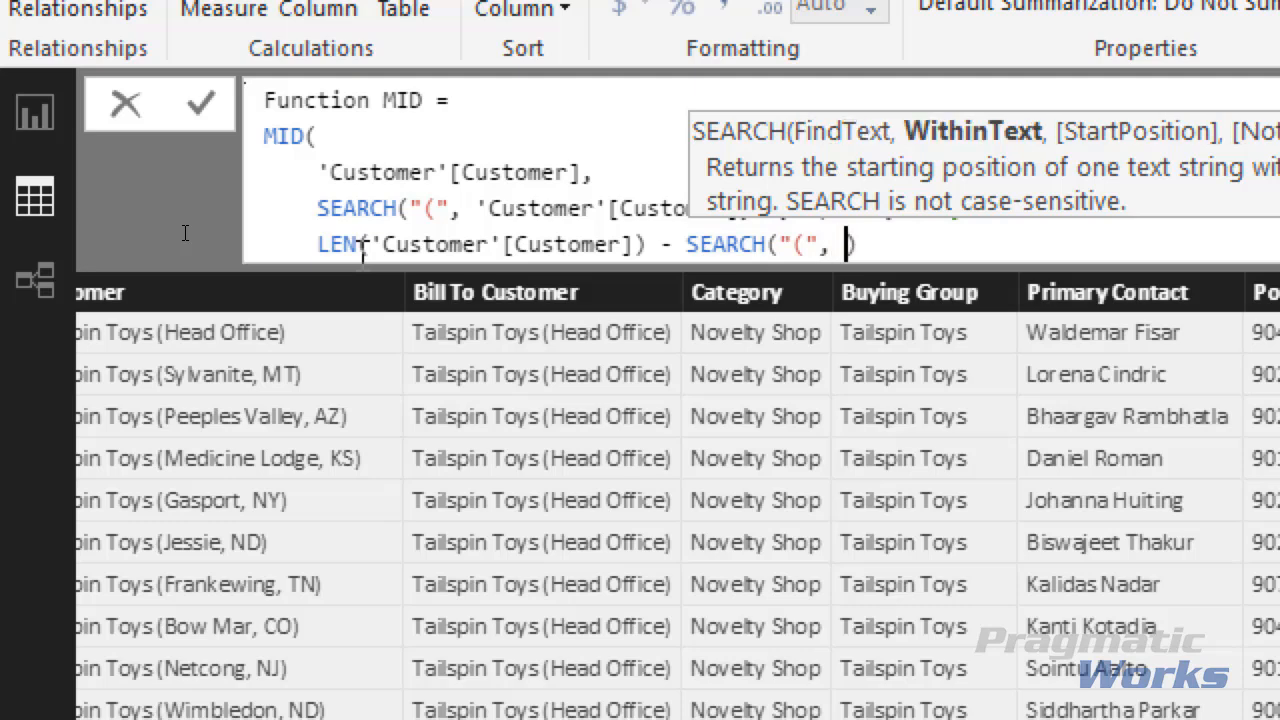
type("'Customer'")
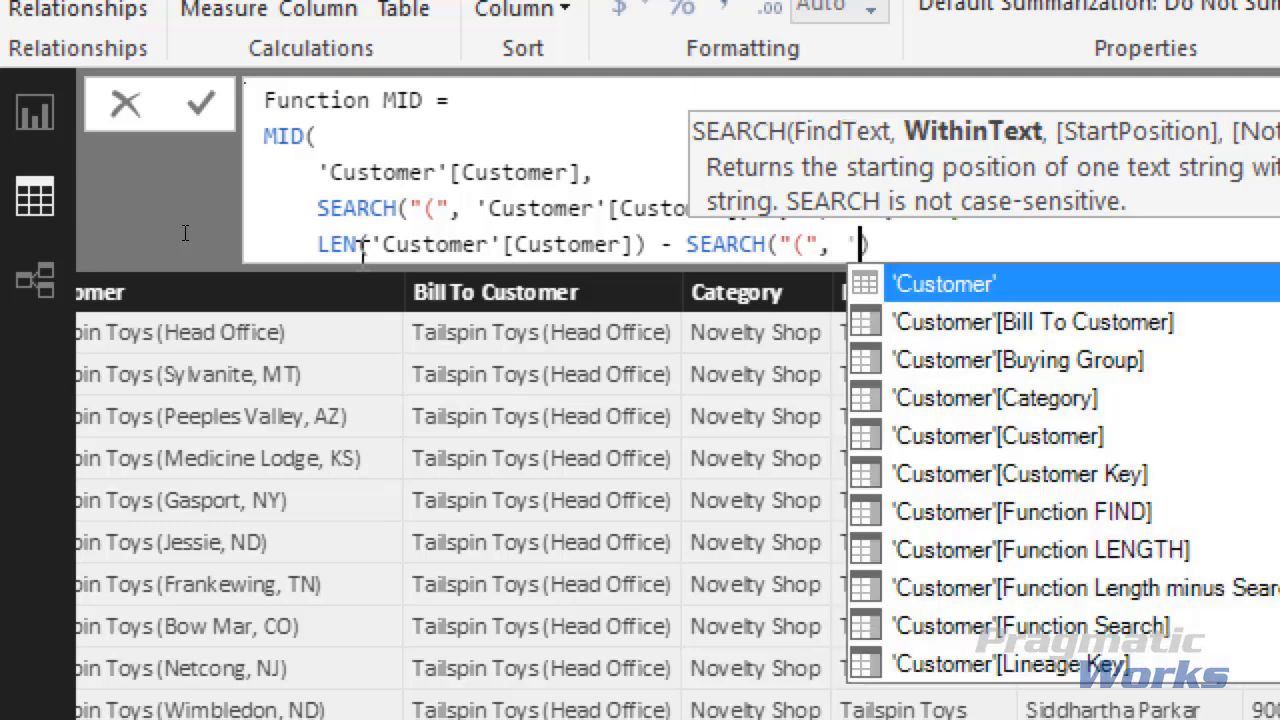
type("[Customer]")
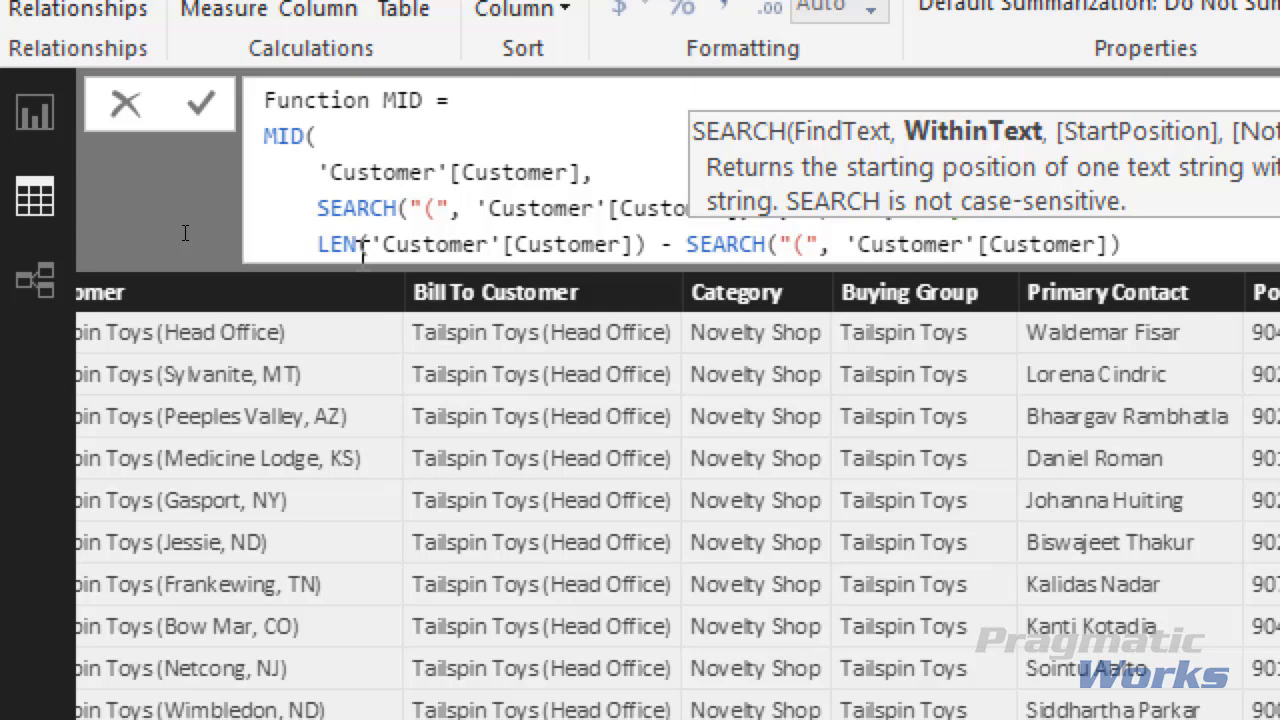
type(", 1, 0)")
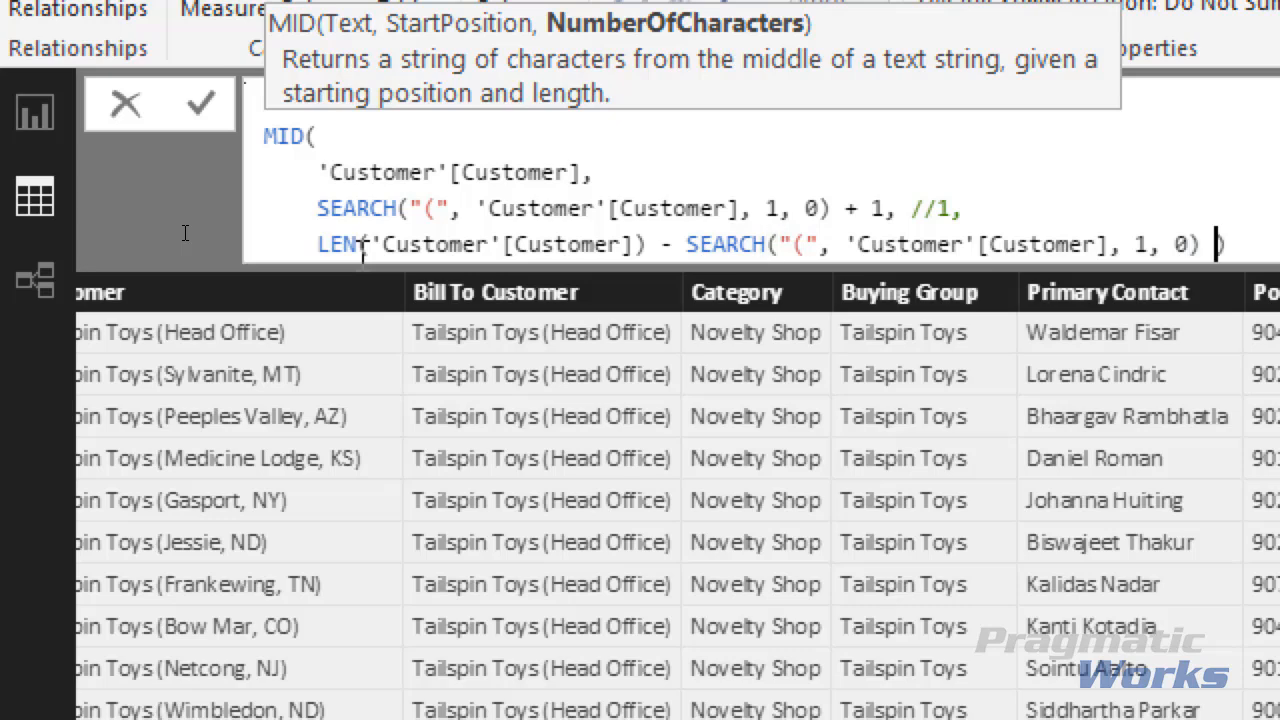
- Subtract a further 1 at the end of the Function MID formula's number of characters argument
type(" 01")
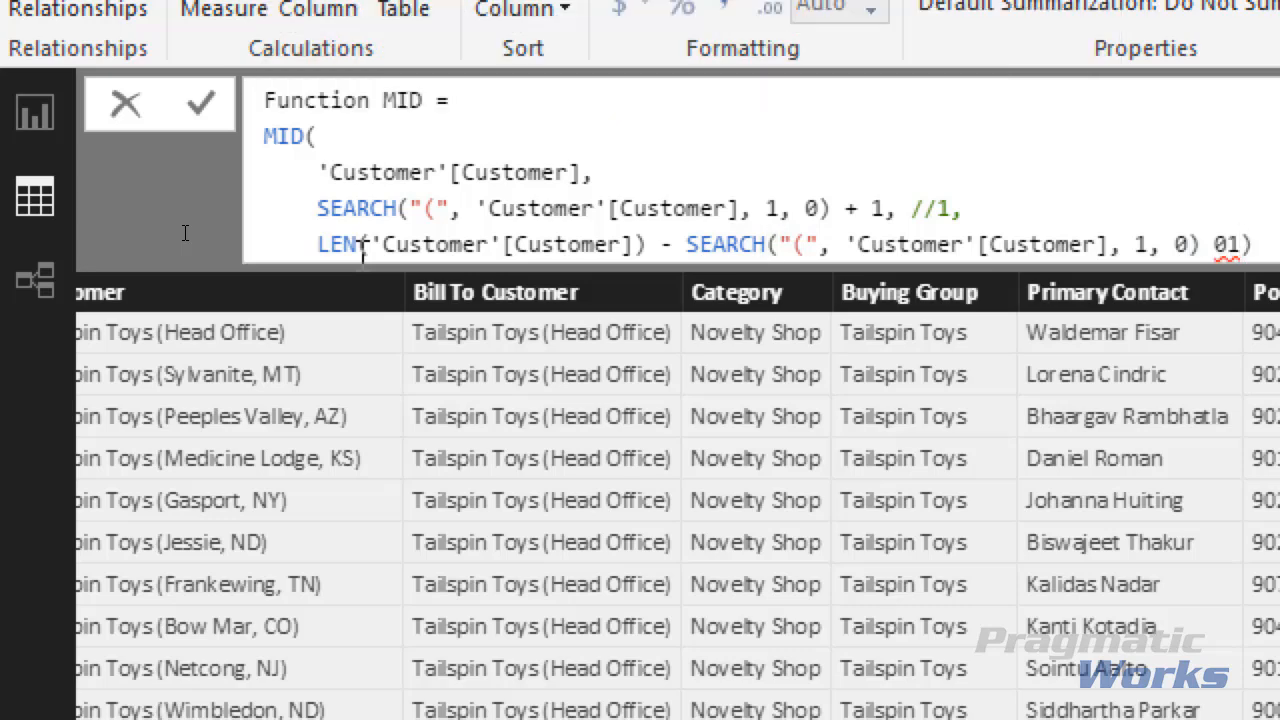
key("BackSpace")
key("BackSpace")
type("-1")
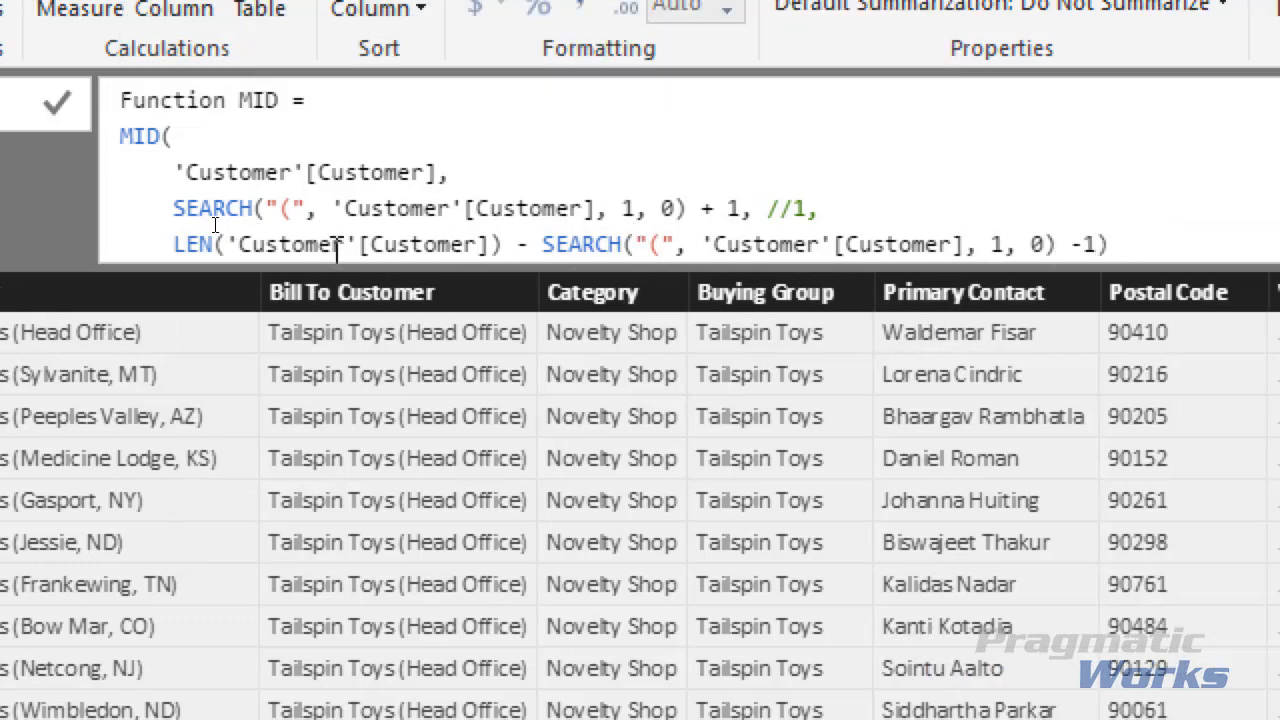
- Commit the Function MID formula and check its extracted text in the Function MID column against the SEARCH and LEN arguments
left_click_drag(168, 207, 451, 208)
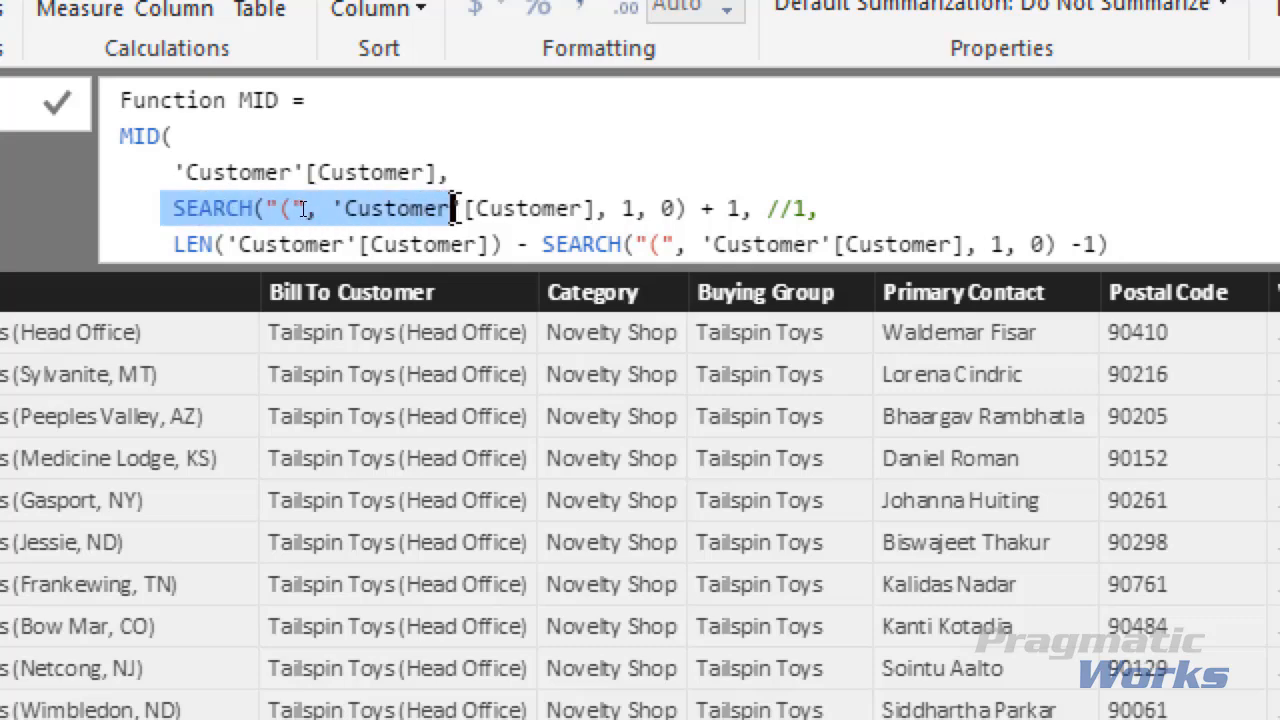
left_click(160, 243)
left_click_drag(172, 243, 369, 247)
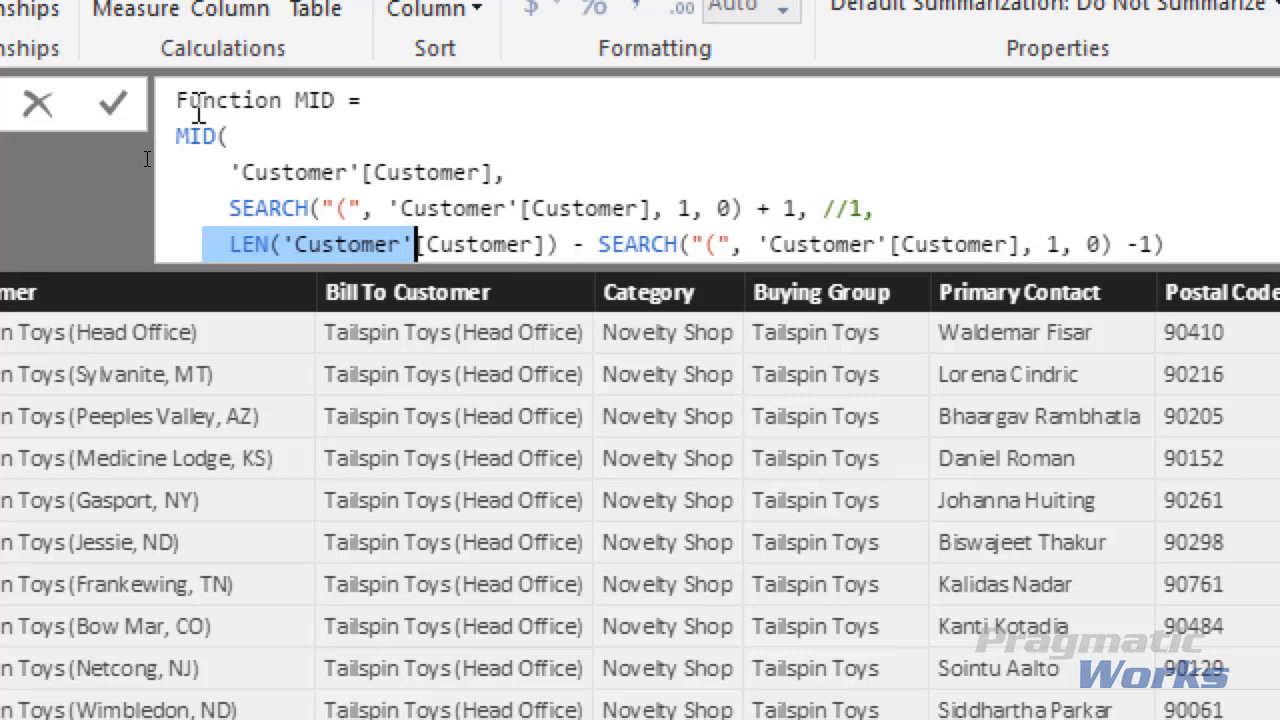
left_click(374, 182)
key("Return")
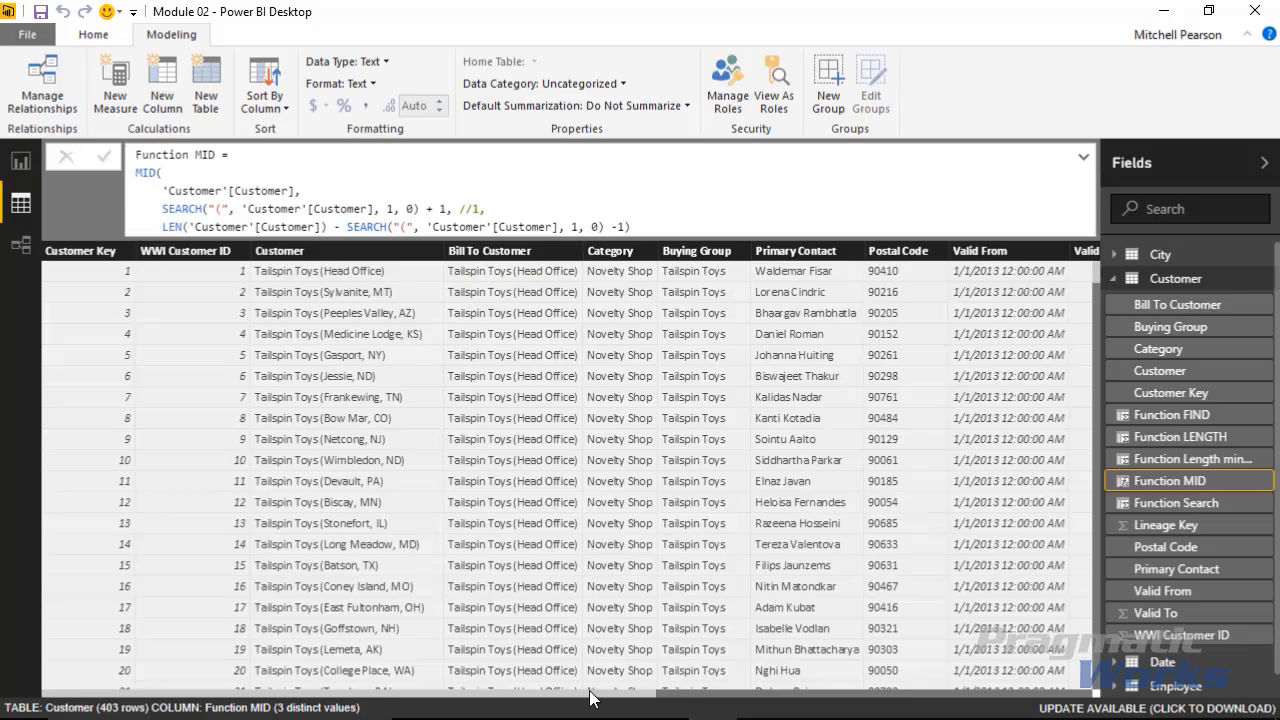
left_click_drag(589, 691, 1049, 700)
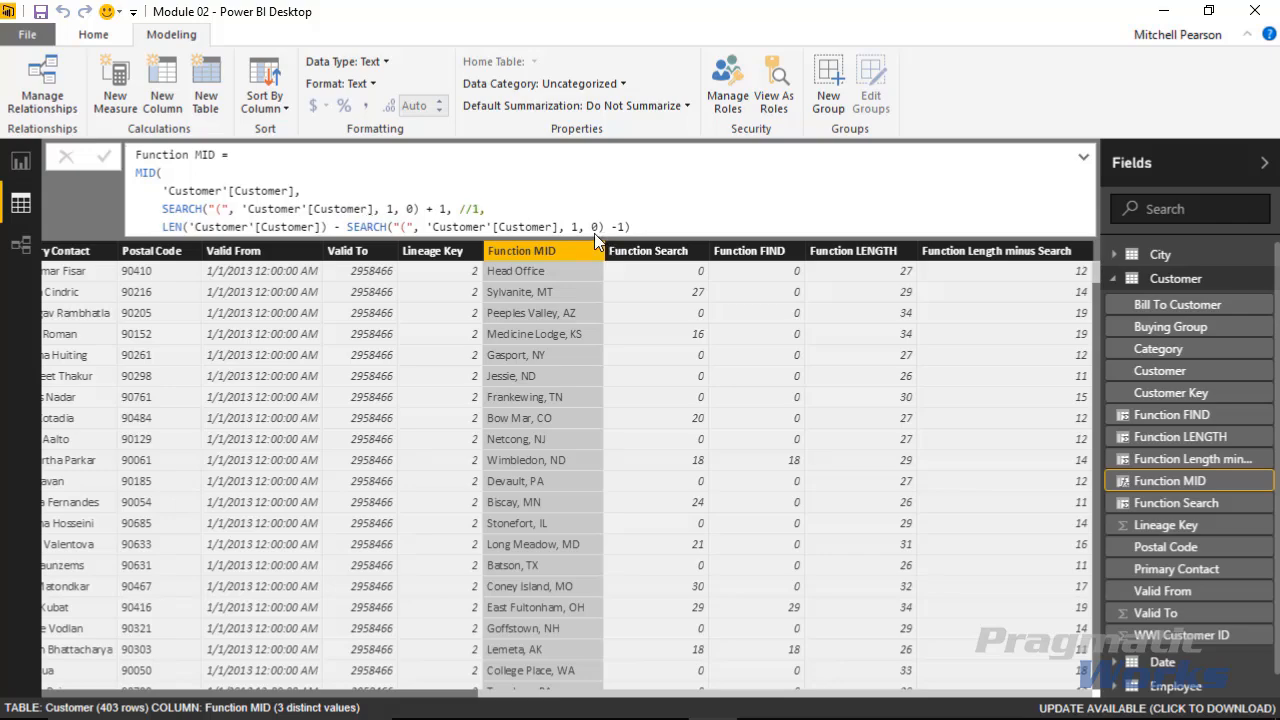
double_click(348, 226)
left_click(394, 226)
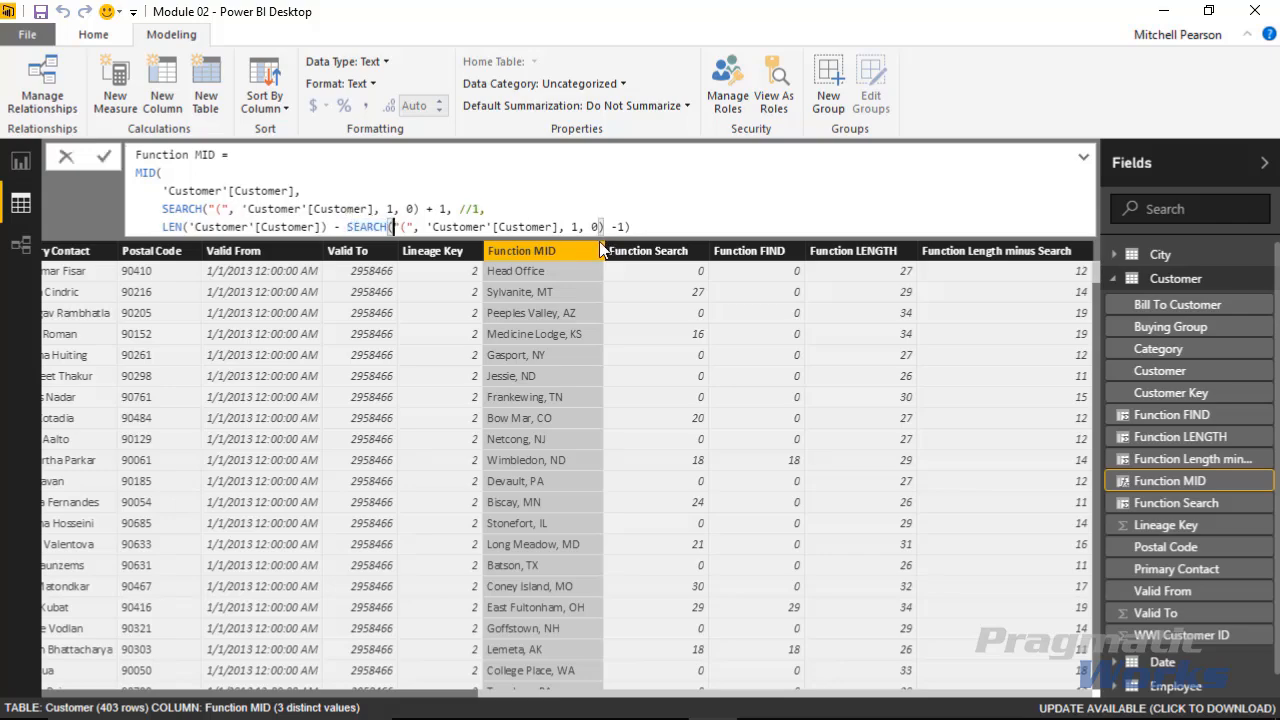